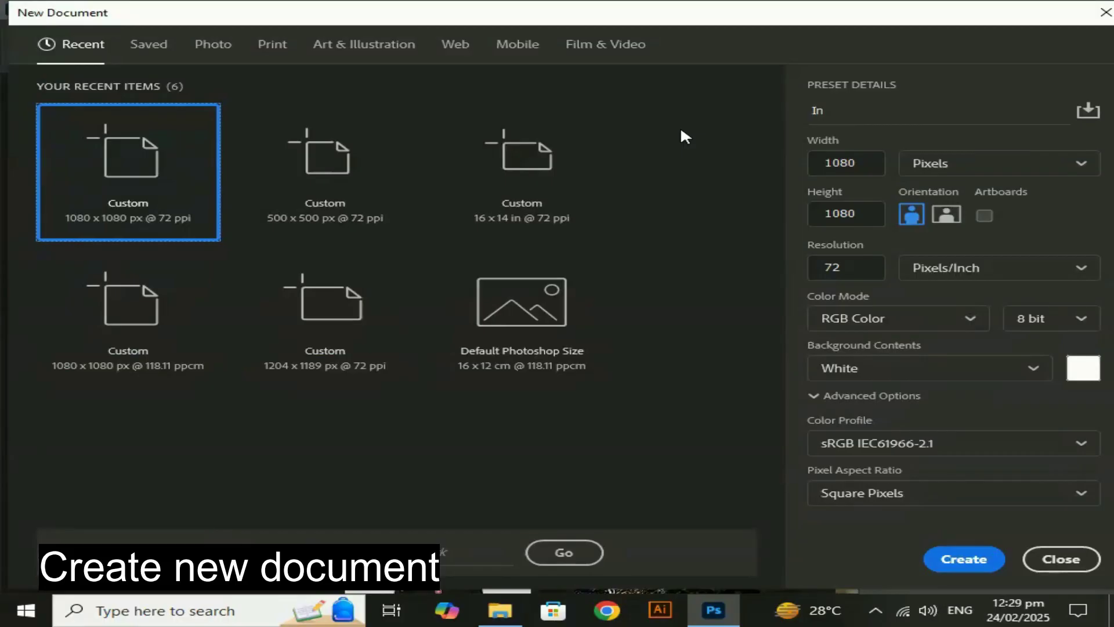
- Create a new 1080 x 1080 px, 72 ppi document named "Interlace Text Effects" with a white background
click(833, 109)
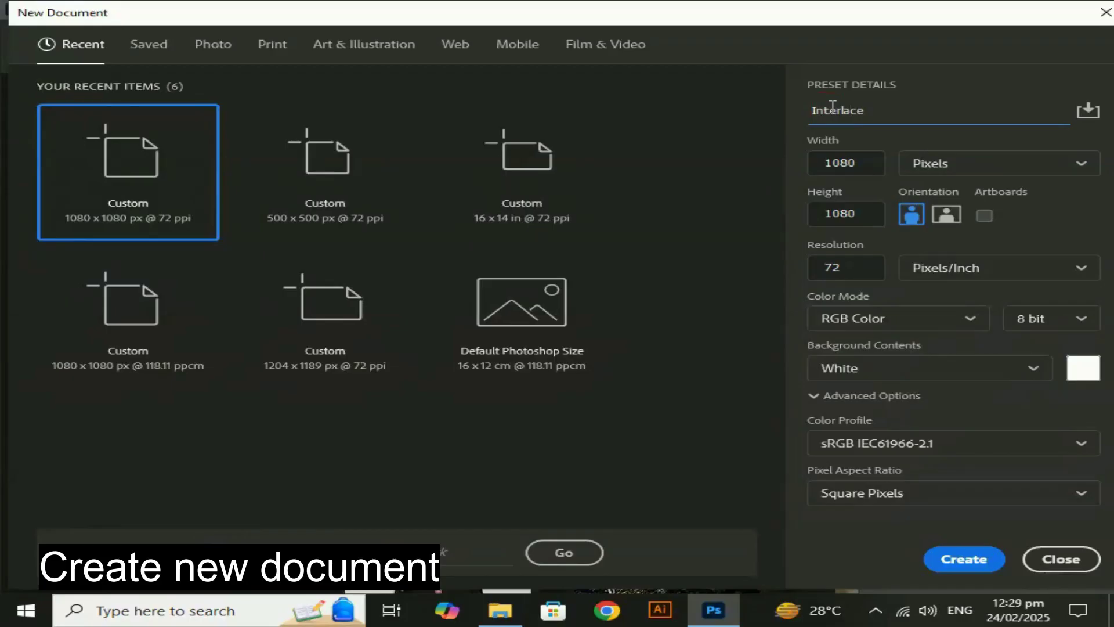
text(terlace e)
key(BackSpace)
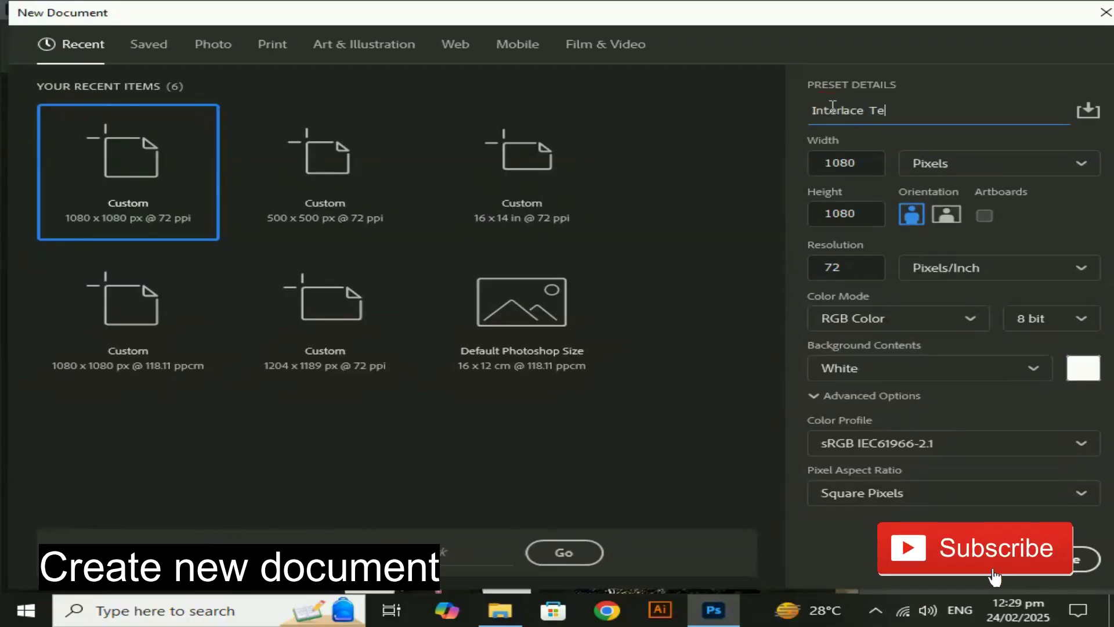
text(Text Effects)
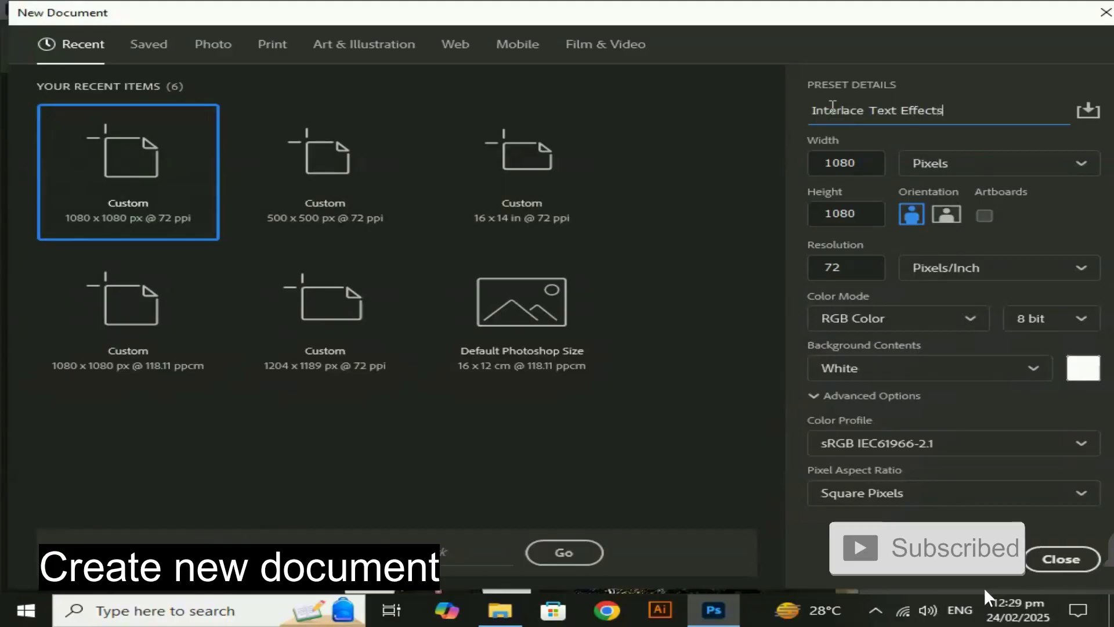
key(Return)
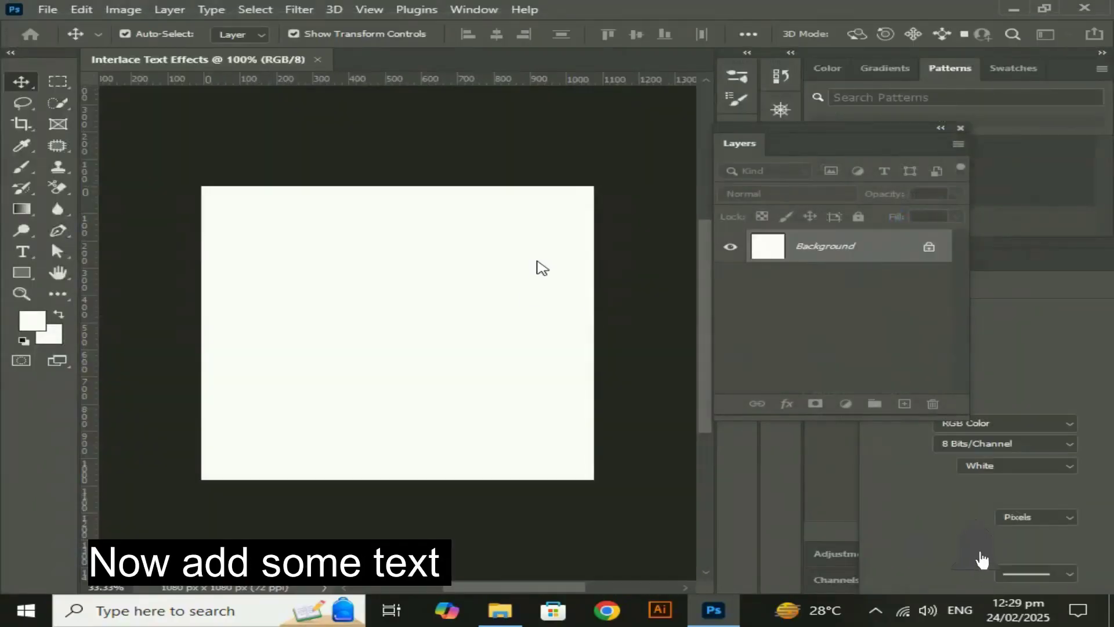
- Add the white text "APC" to the canvas in Montserrat ExtraBold at 93.21 pt
click(417, 301)
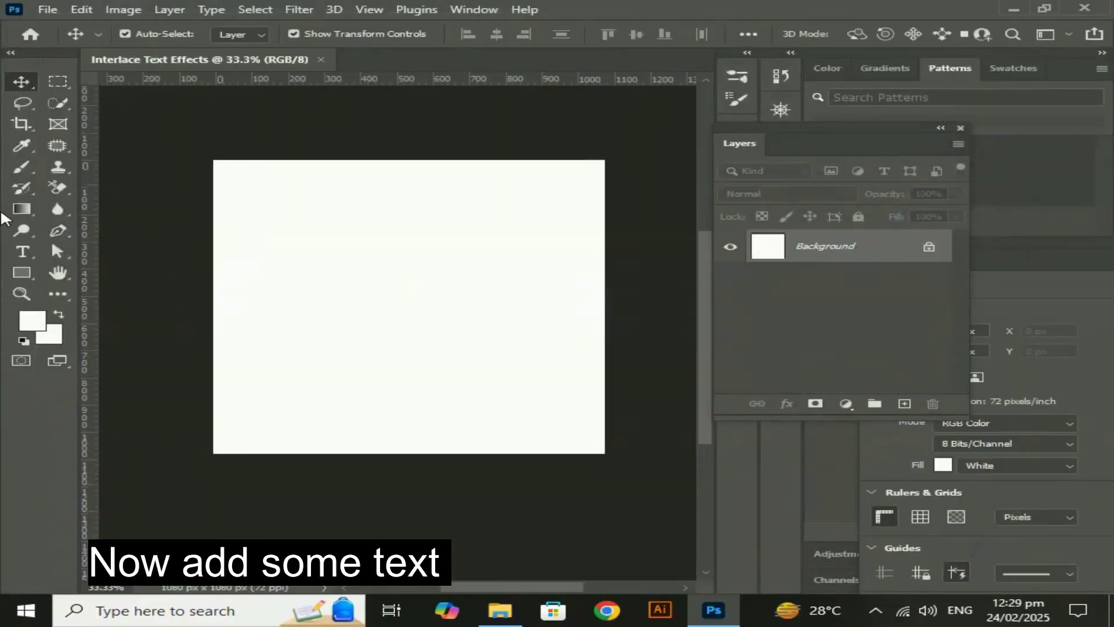
click(19, 254)
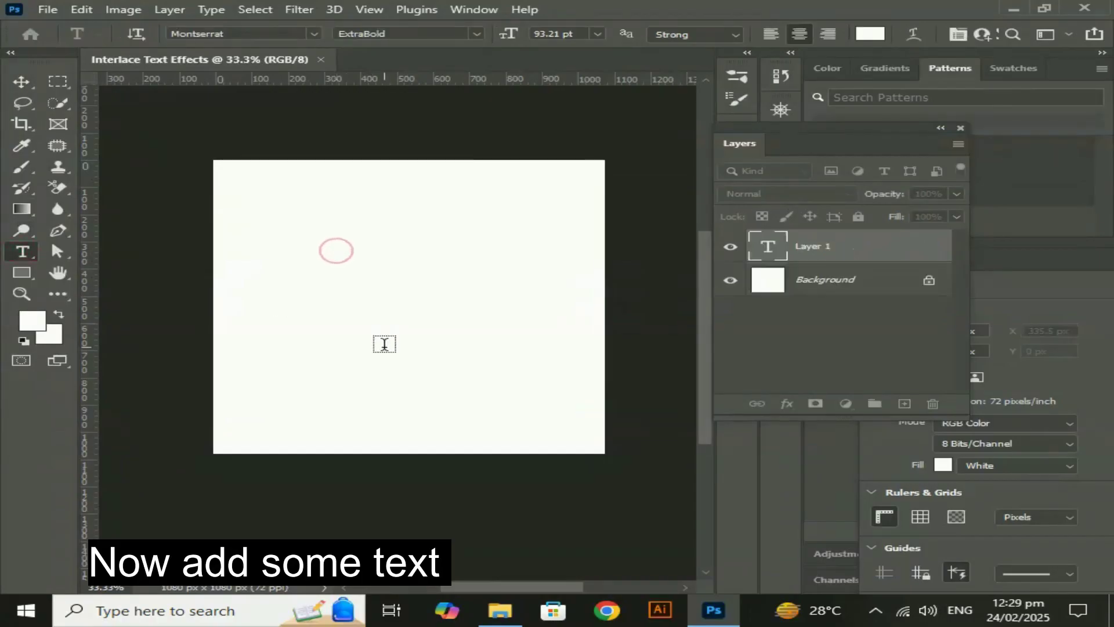
key(BackSpace)
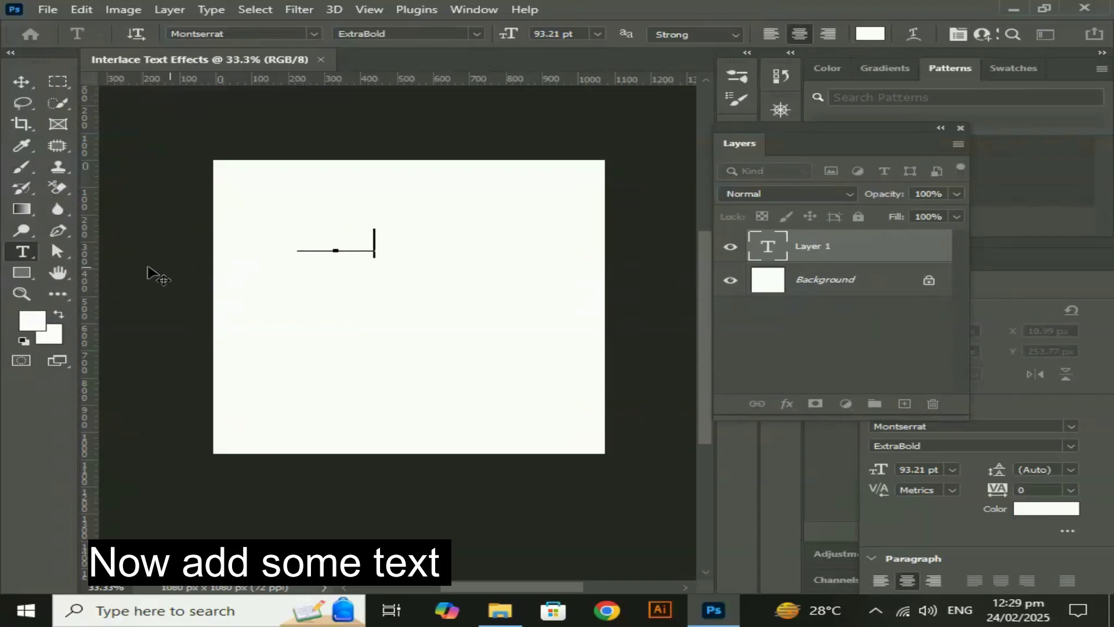
click(21, 82)
- Add a pink (#f95392) solid colour fill layer and place it beneath the APC text layer
click(846, 403)
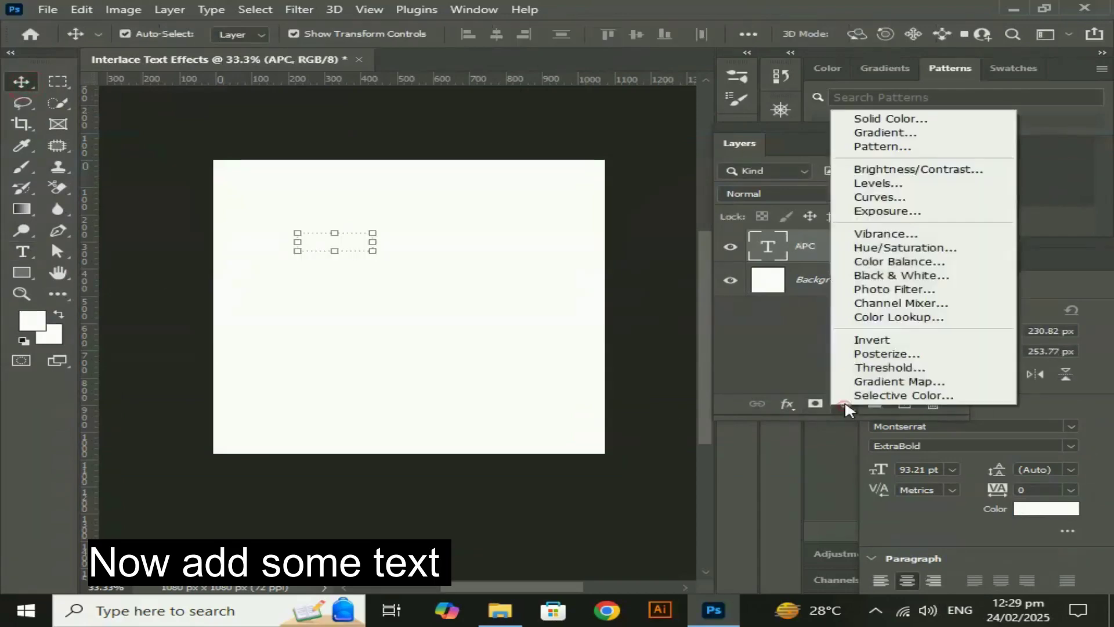
click(880, 123)
drag(503, 249, 827, 108)
drag(704, 187, 712, 162)
click(636, 160)
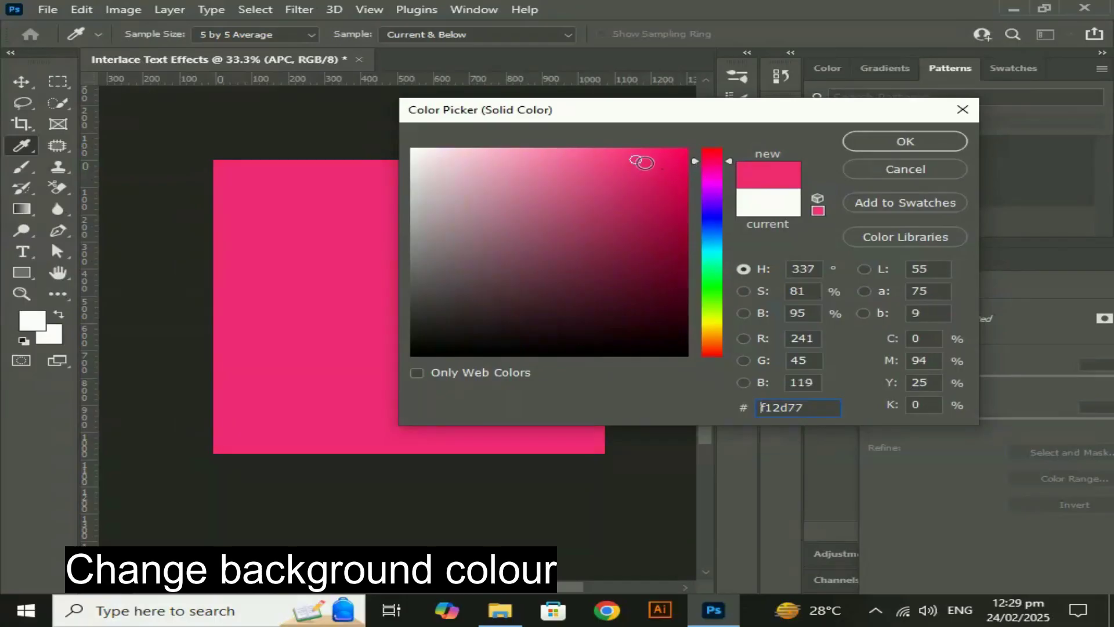
drag(634, 160, 596, 153)
click(907, 141)
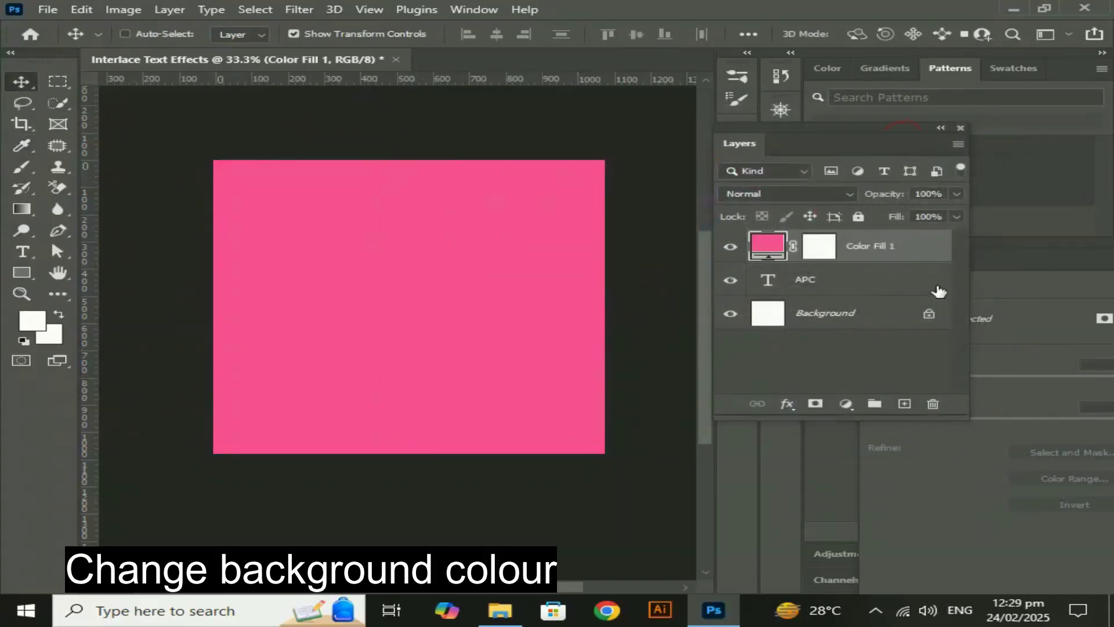
key(ctrl+bracketleft)
- Scale the APC text to about 382% and centre it on the canvas
click(370, 242)
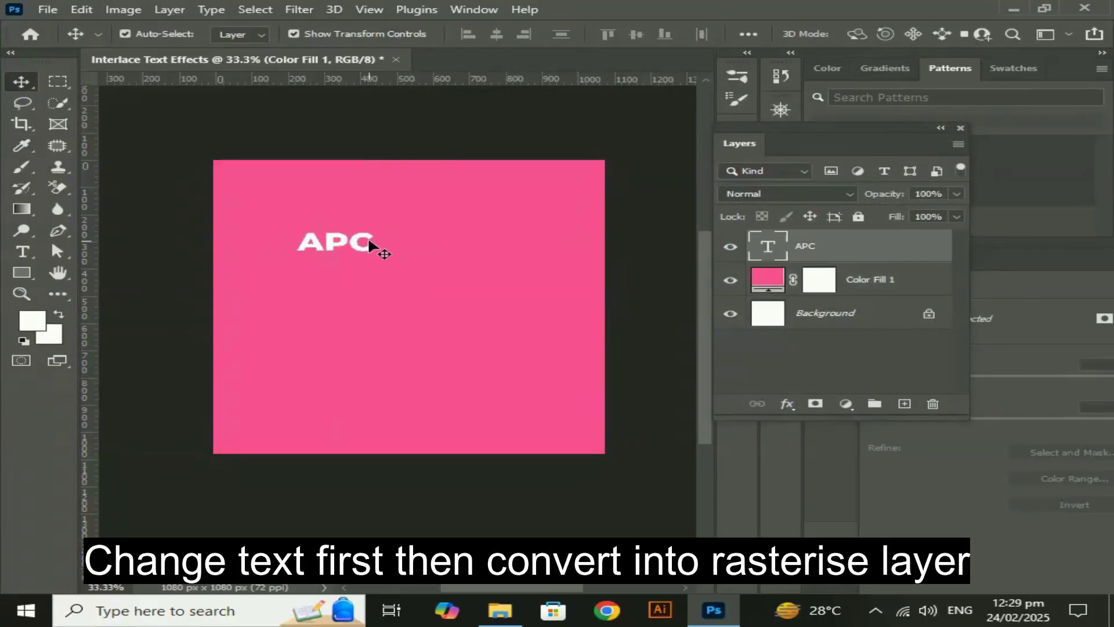
key(ctrl+t)
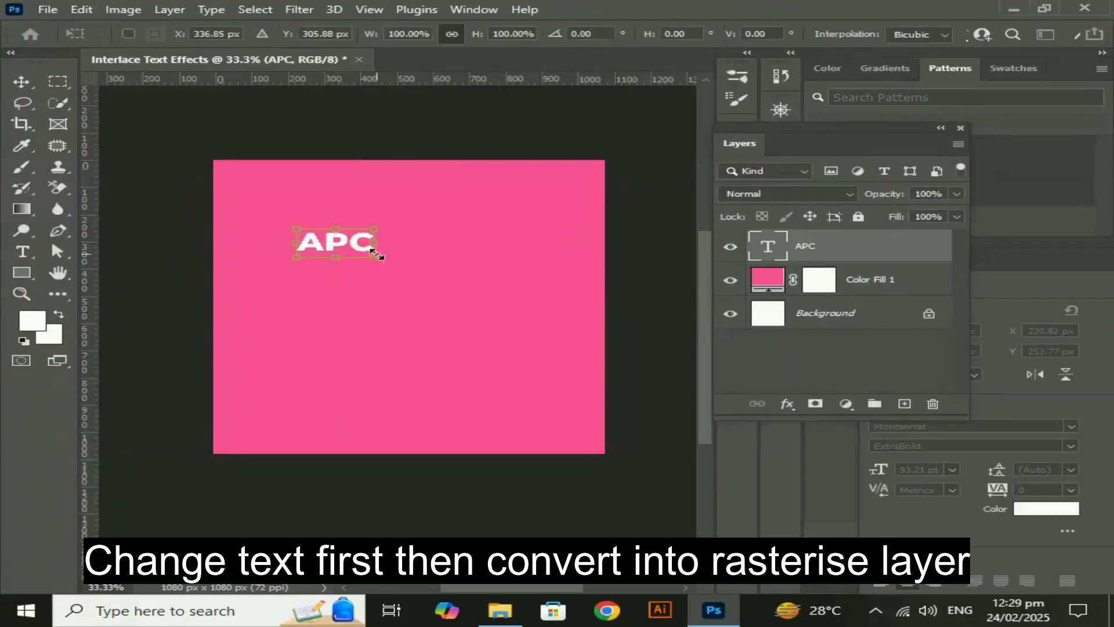
drag(380, 253, 455, 313)
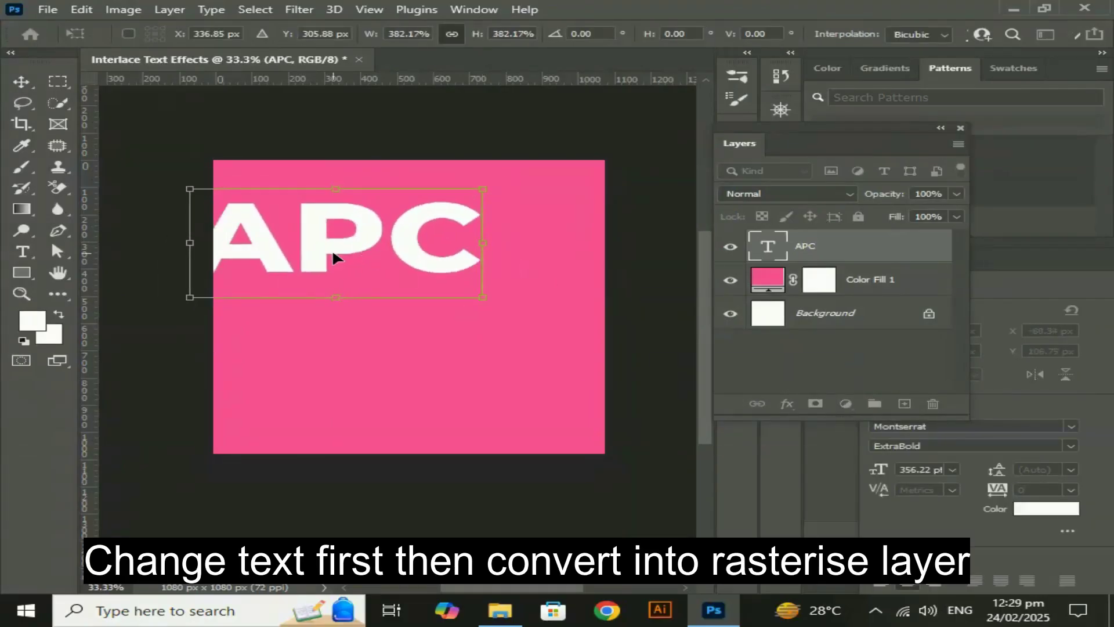
drag(331, 256, 409, 309)
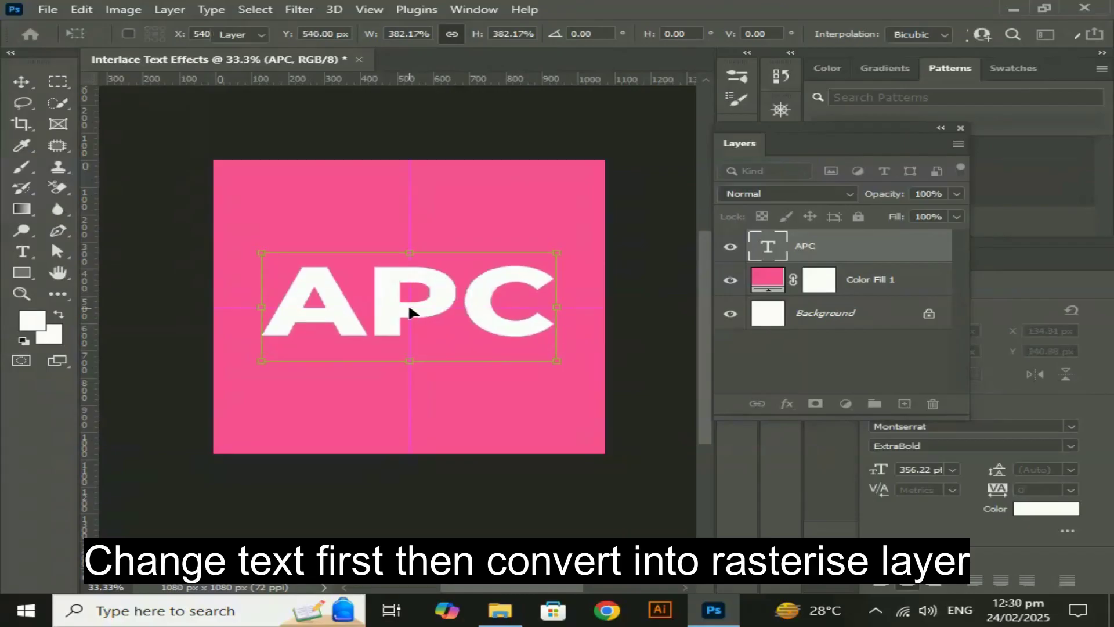
key(Return)
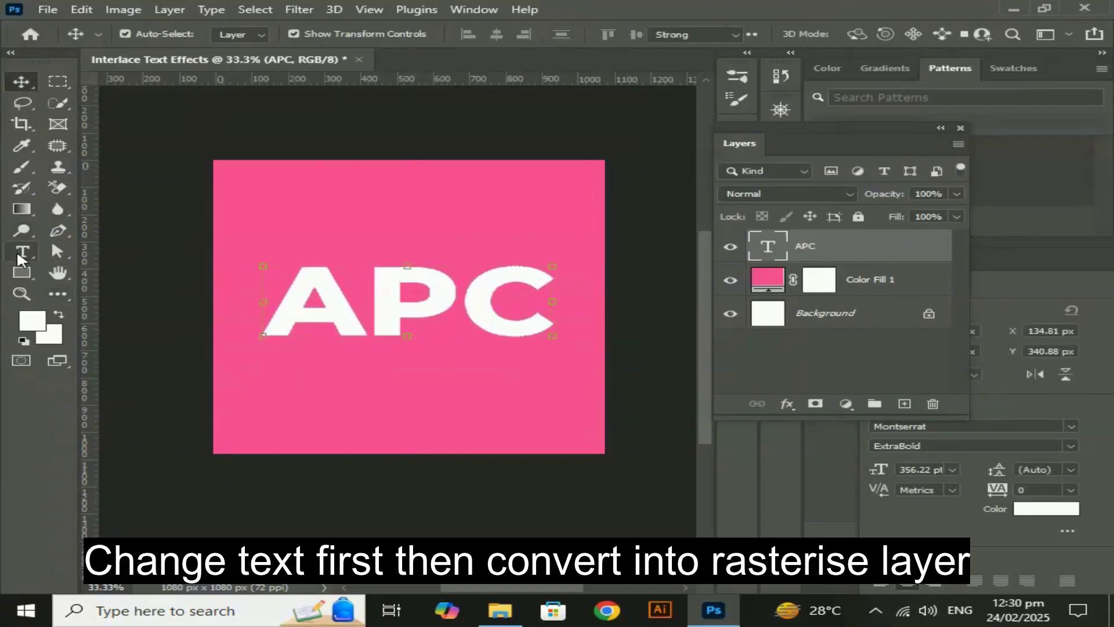
- Select the letter P in the APC text, set the foreground colour to red (#ff0000) and apply it to the letter
click(21, 253)
drag(367, 298, 413, 299)
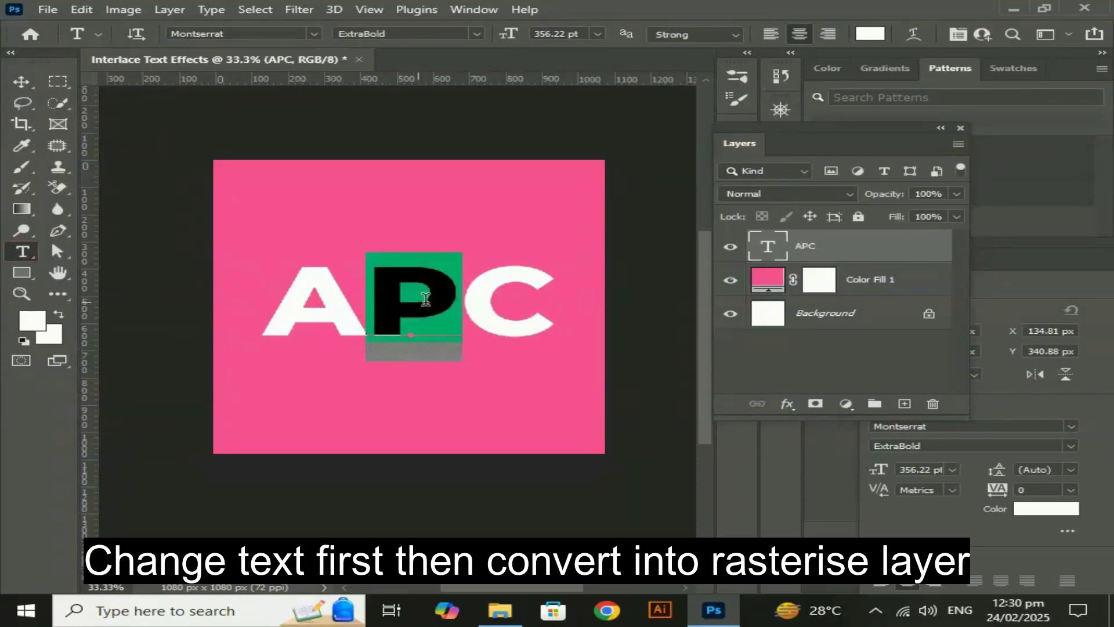
click(32, 318)
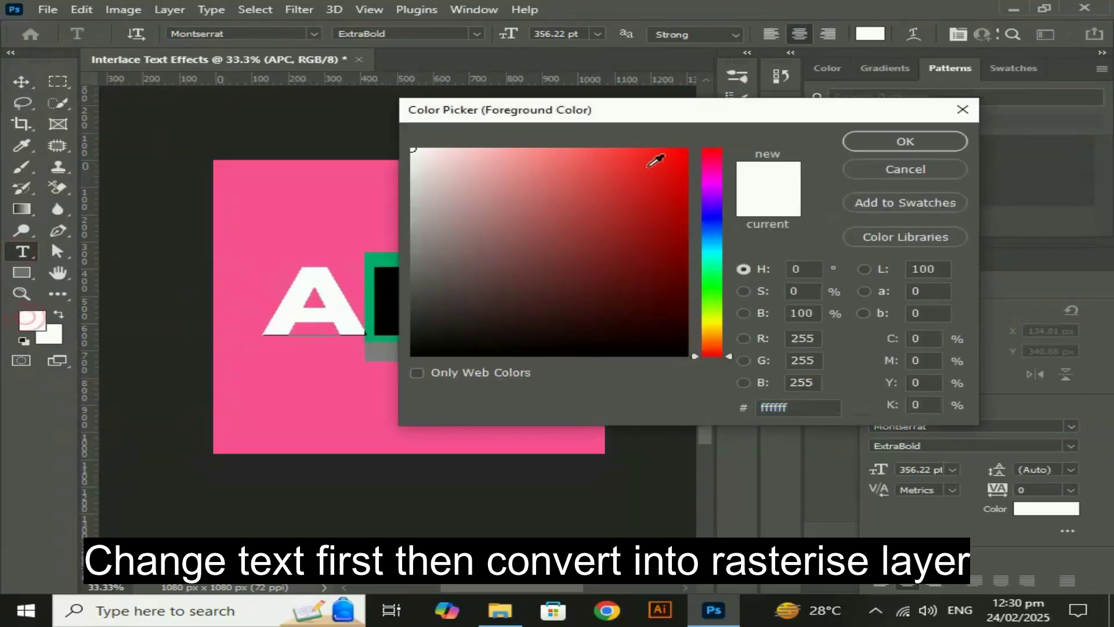
drag(680, 169, 741, 139)
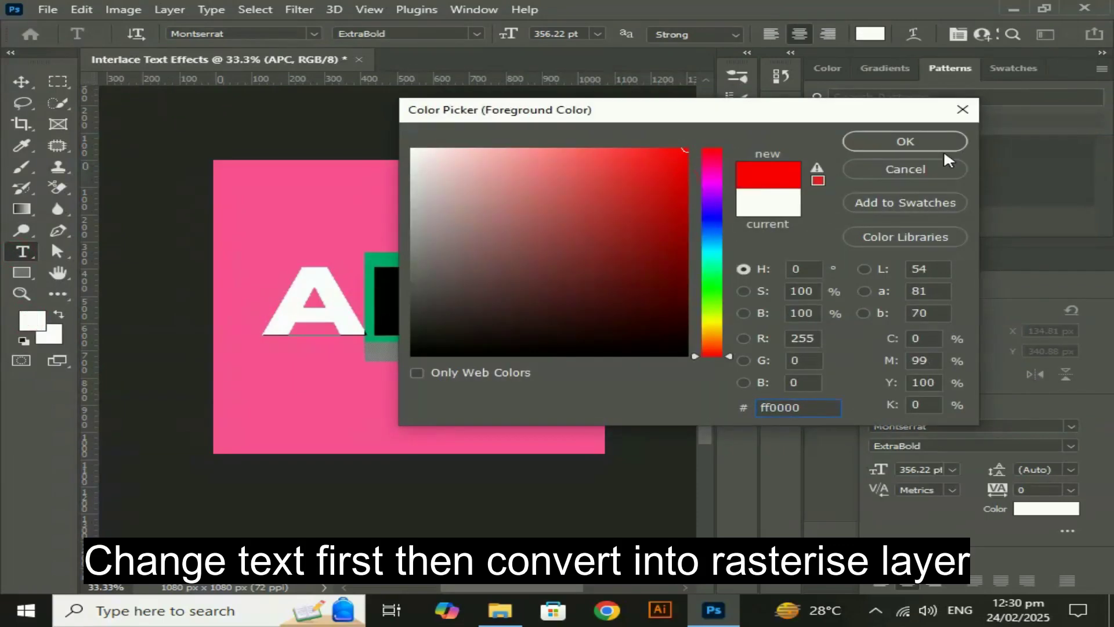
click(918, 141)
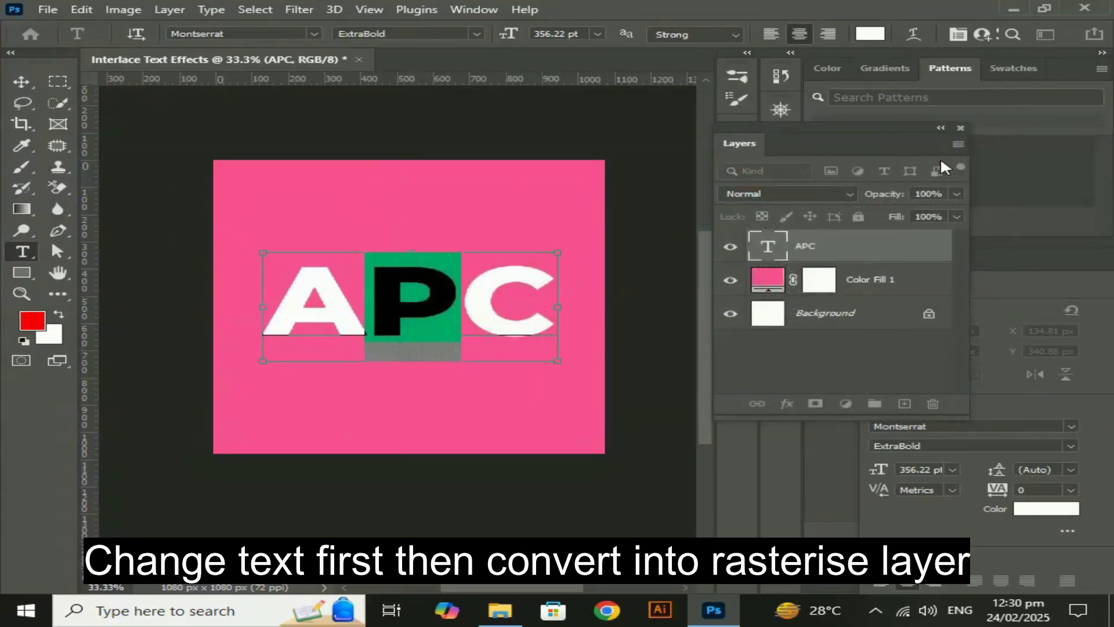
key(BackSpace)
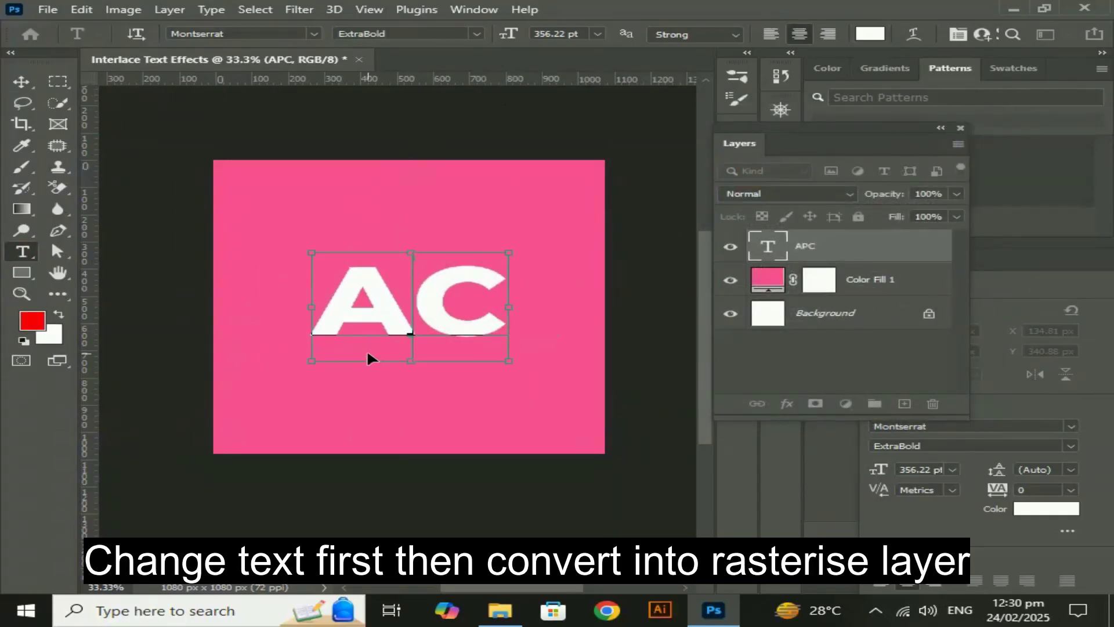
key(ctrl+z)
- Set the selected letter P's character colour to golden yellow (#ffc808) and commit the text edit
click(452, 12)
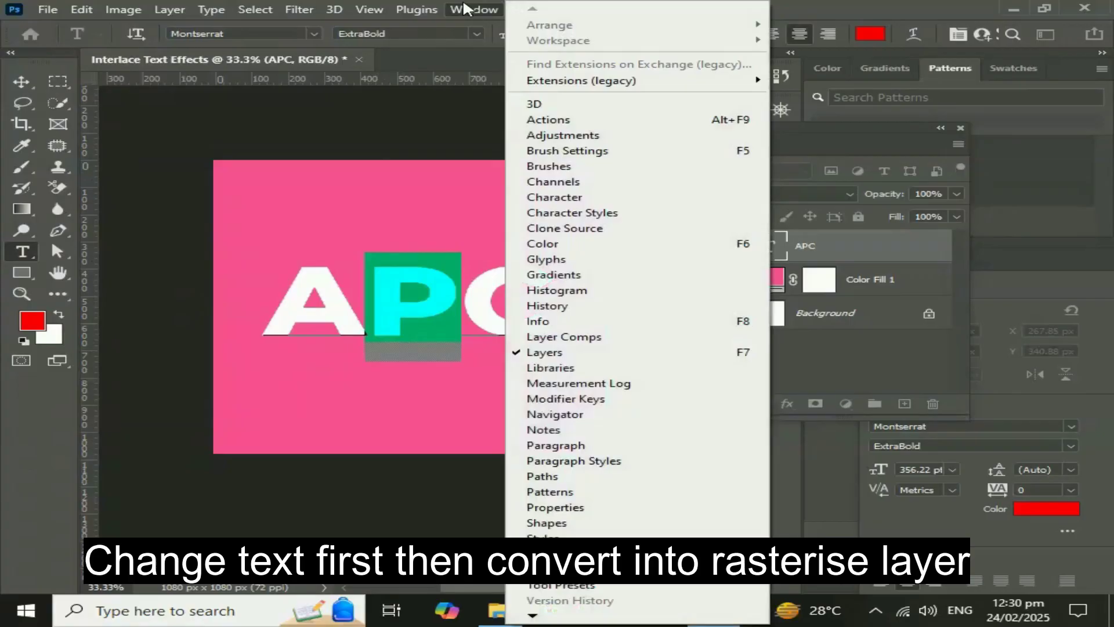
click(576, 200)
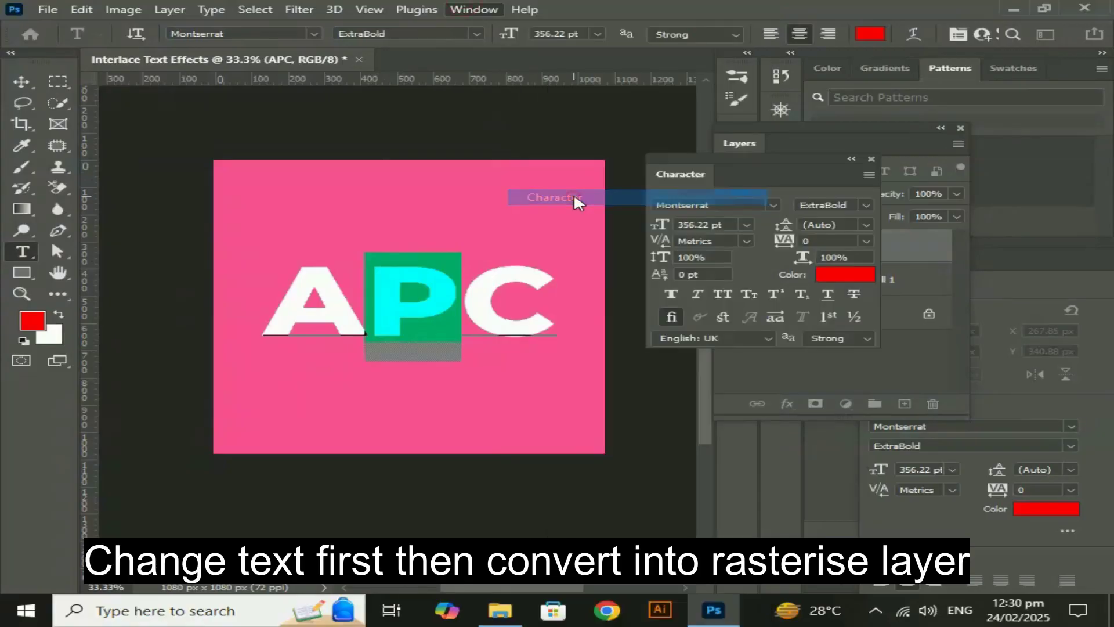
click(843, 276)
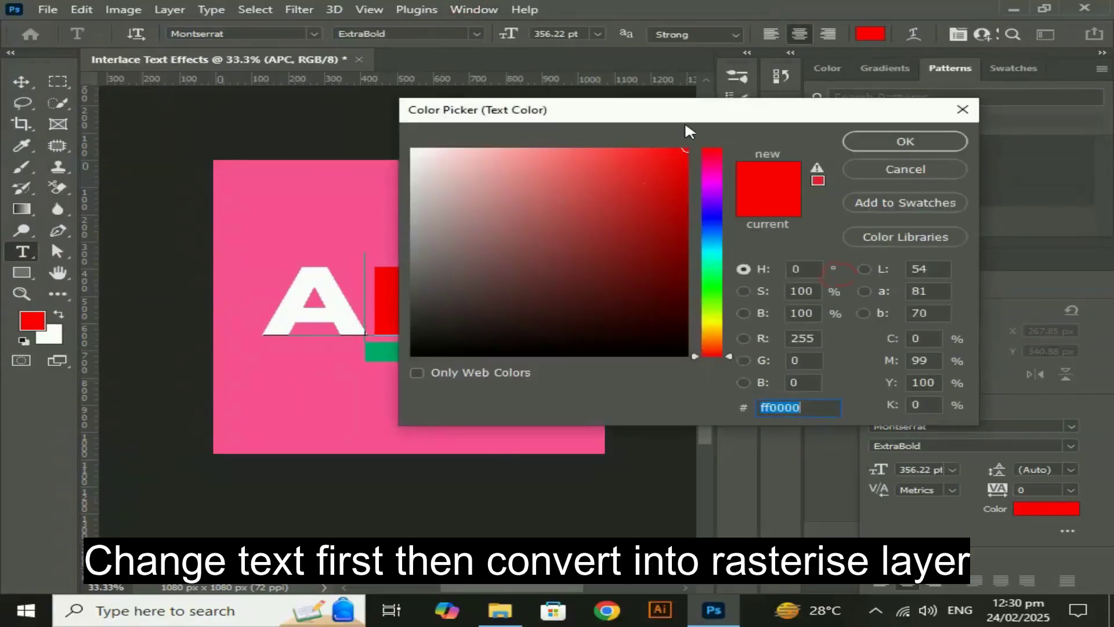
drag(686, 116, 849, 76)
drag(877, 243, 881, 288)
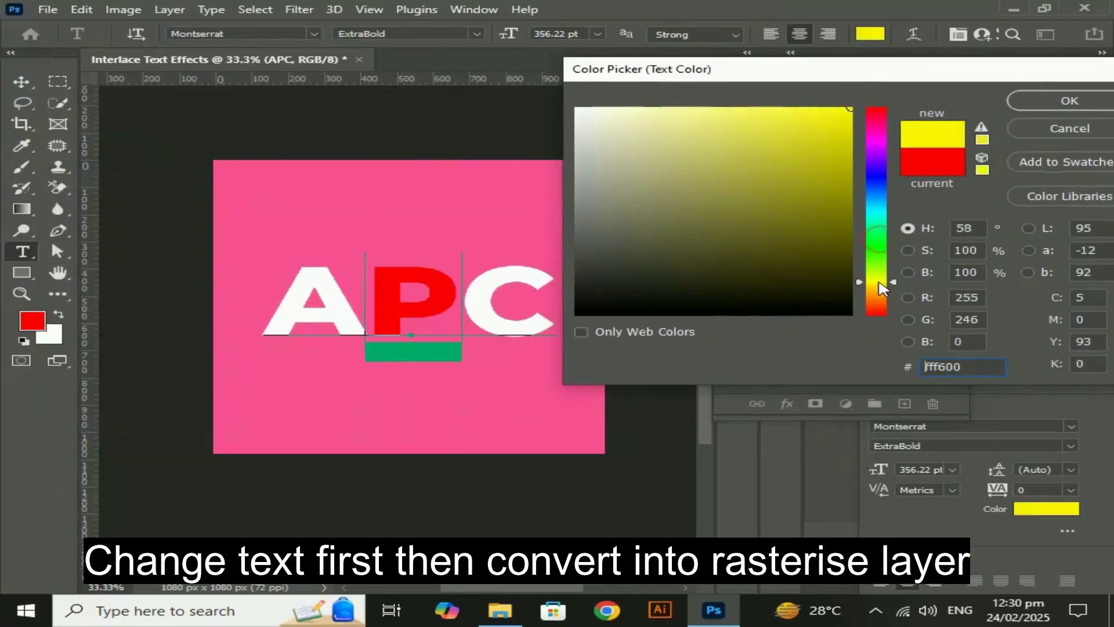
drag(825, 166, 844, 101)
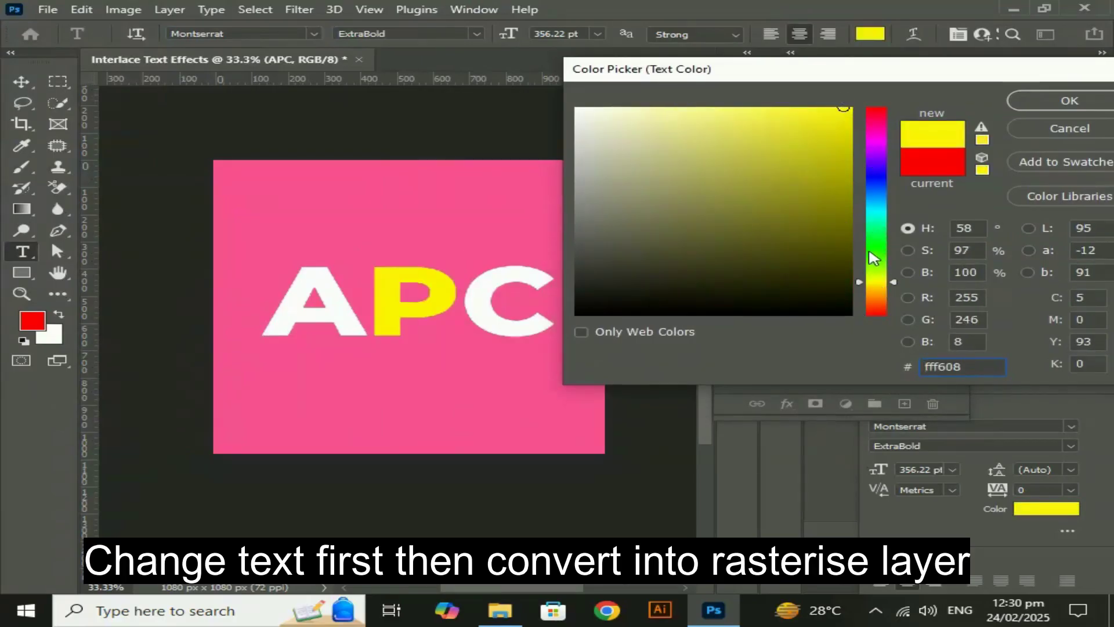
drag(874, 284, 876, 288)
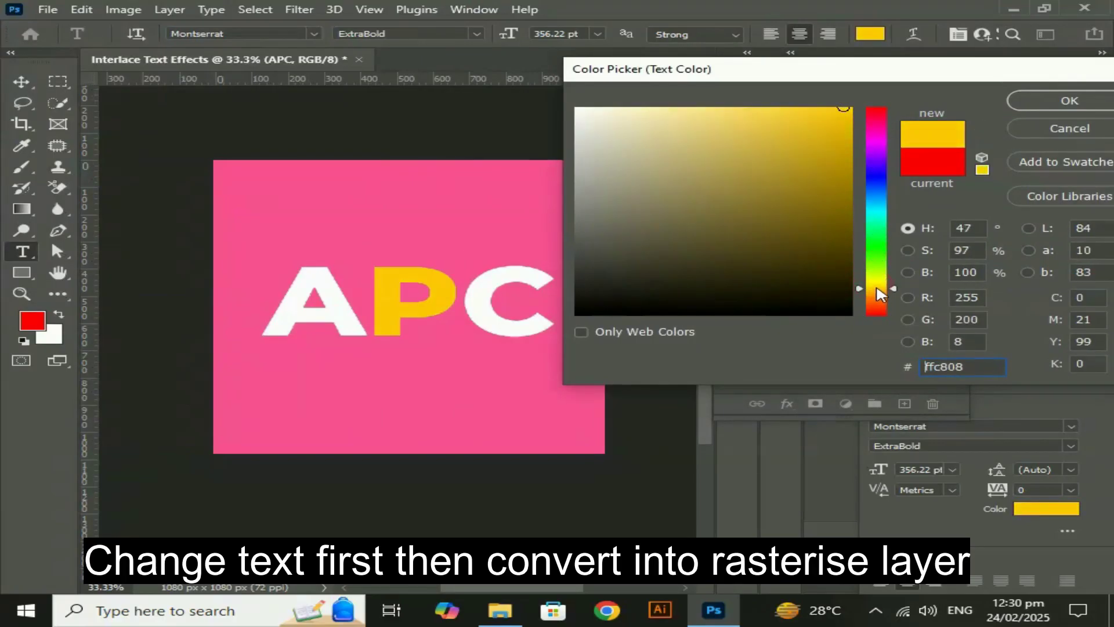
click(1053, 98)
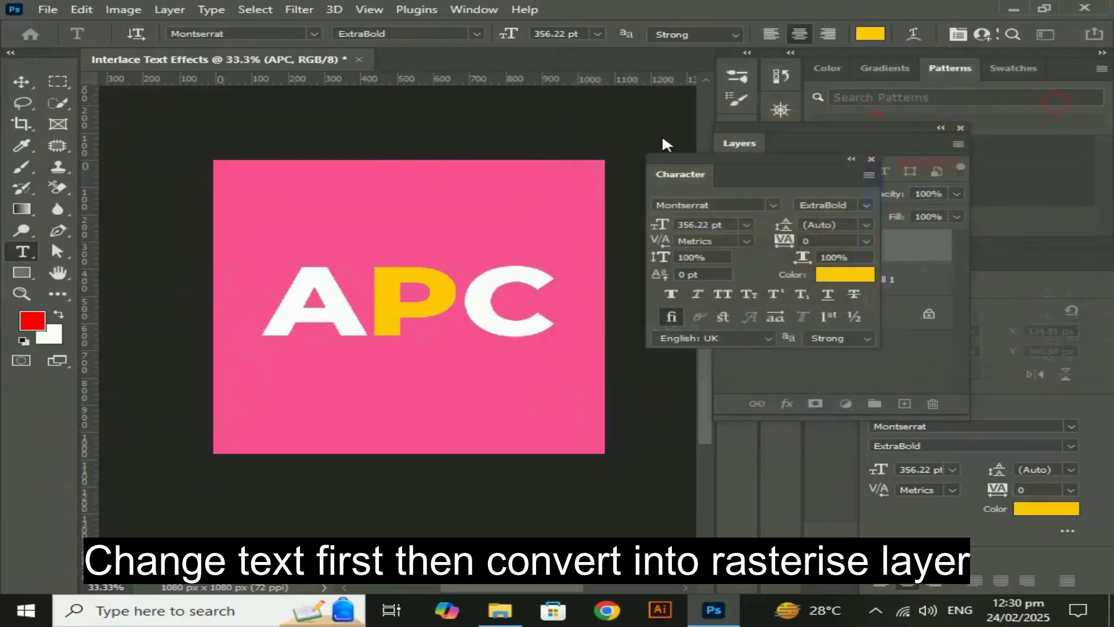
click(21, 81)
click(504, 522)
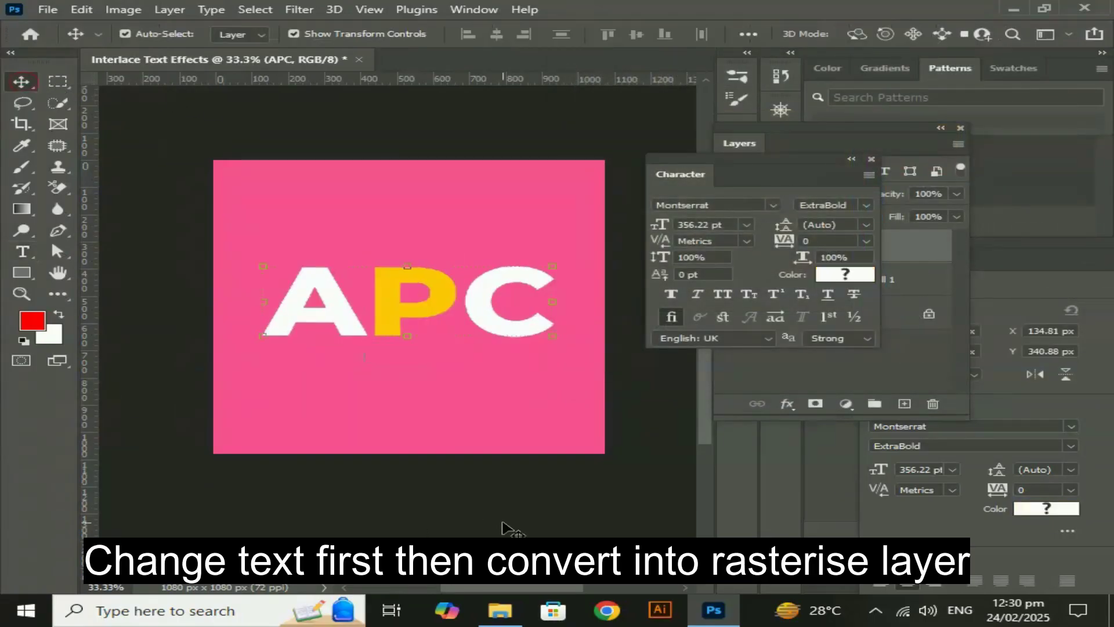
- Close the Character settings and change the background fill layer's colour to black (#000000)
mouse_move(485, 328)
mouse_down()
mouse_move(428, 360)
mouse_move(487, 342)
mouse_up()
click(522, 201)
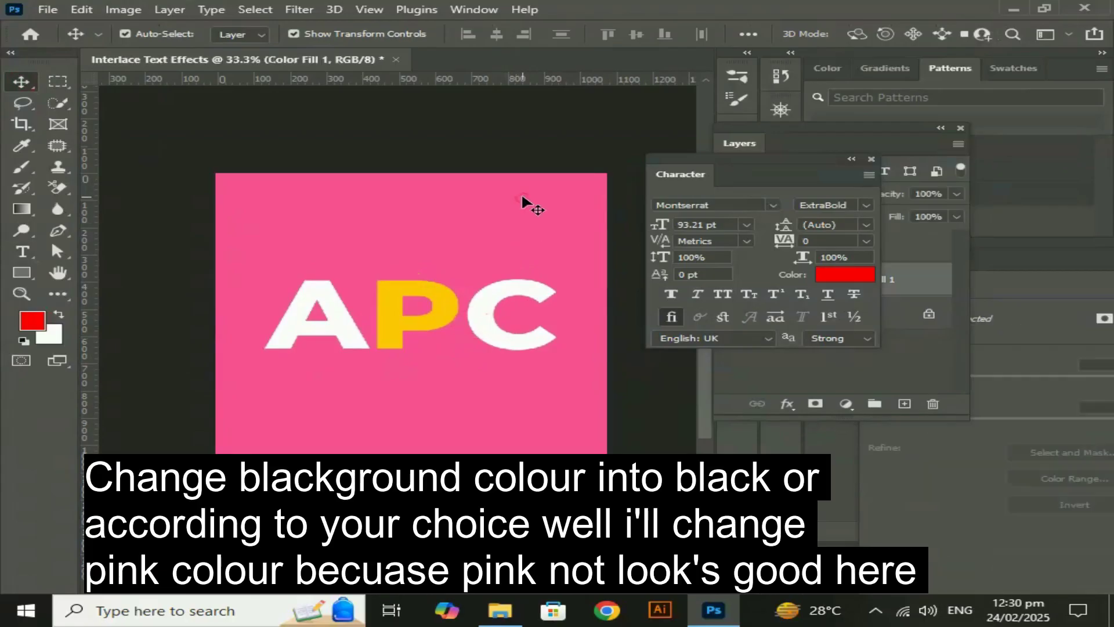
click(871, 156)
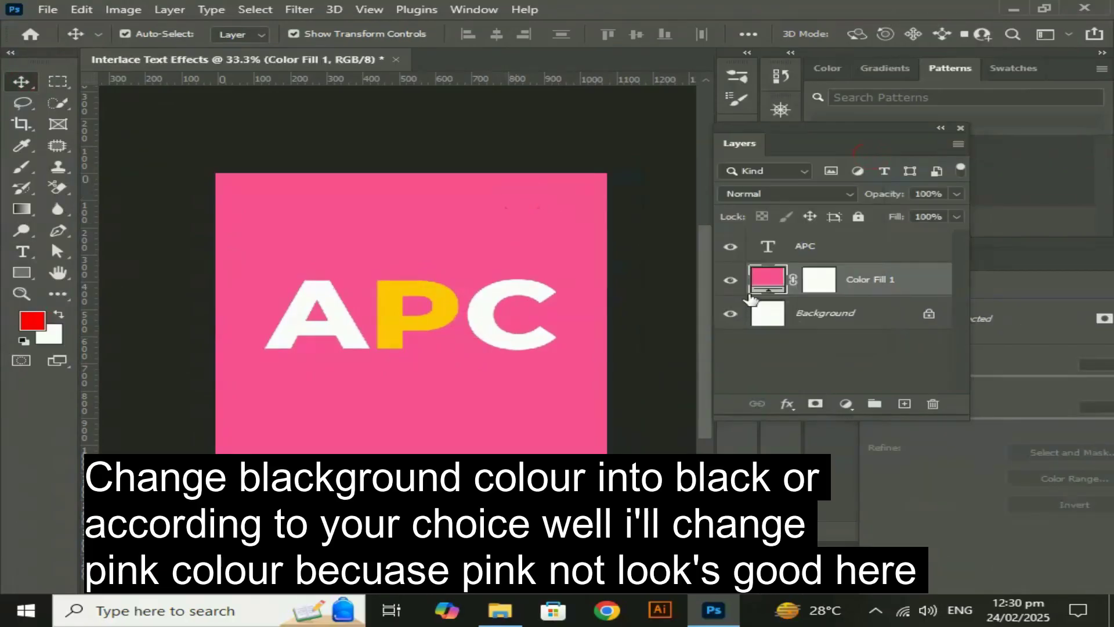
double_click(766, 281)
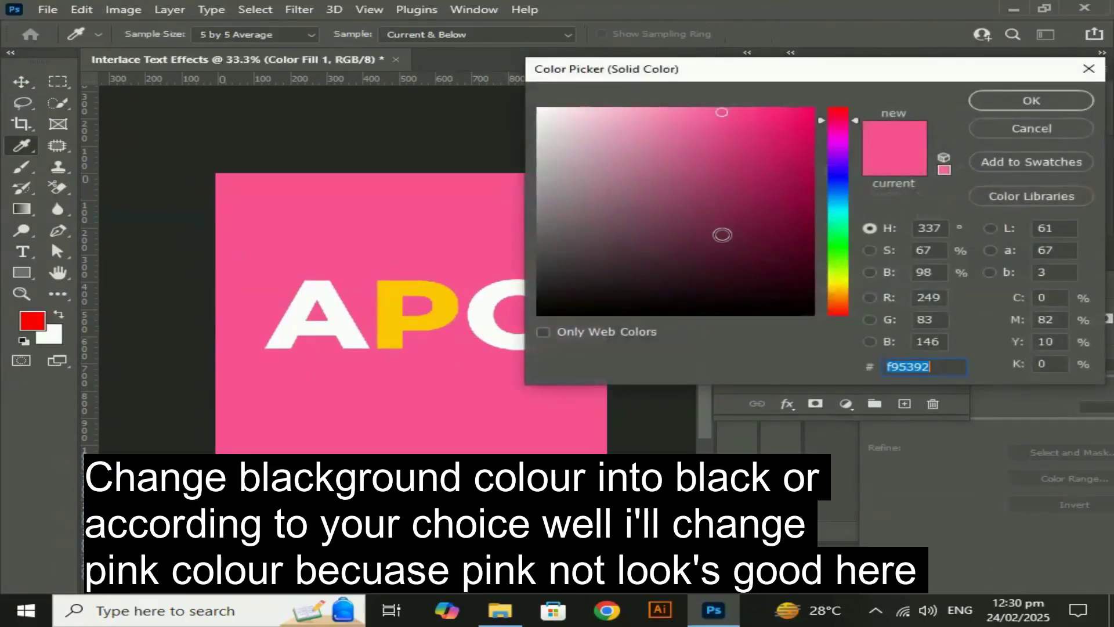
drag(722, 236, 828, 329)
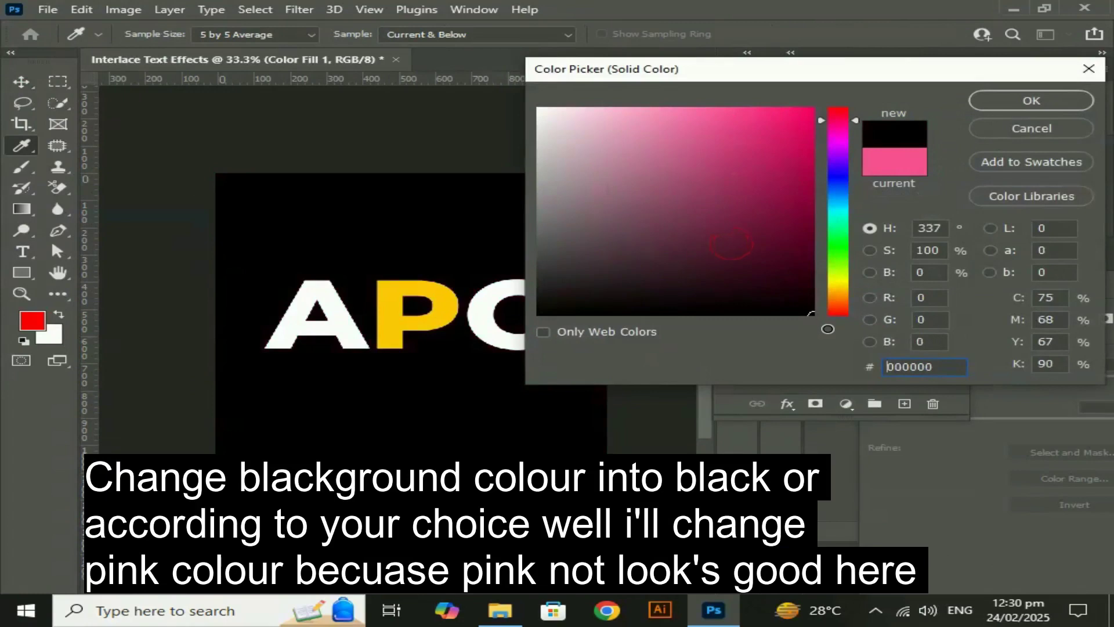
click(1027, 101)
- Rasterize the APC text layer
drag(495, 440, 503, 378)
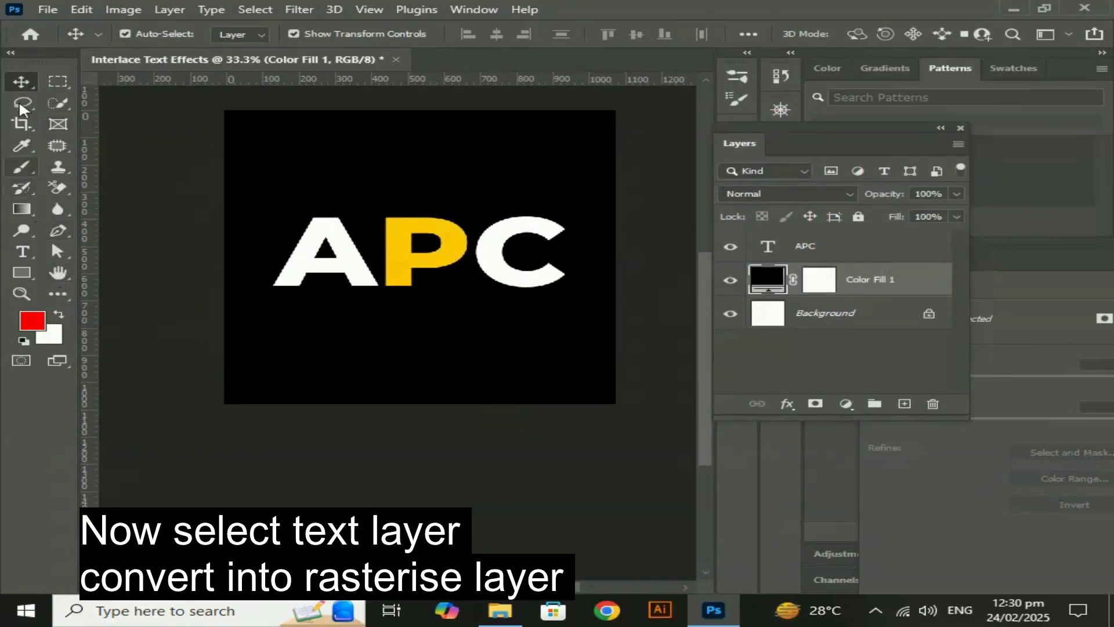
click(842, 247)
right_click(840, 246)
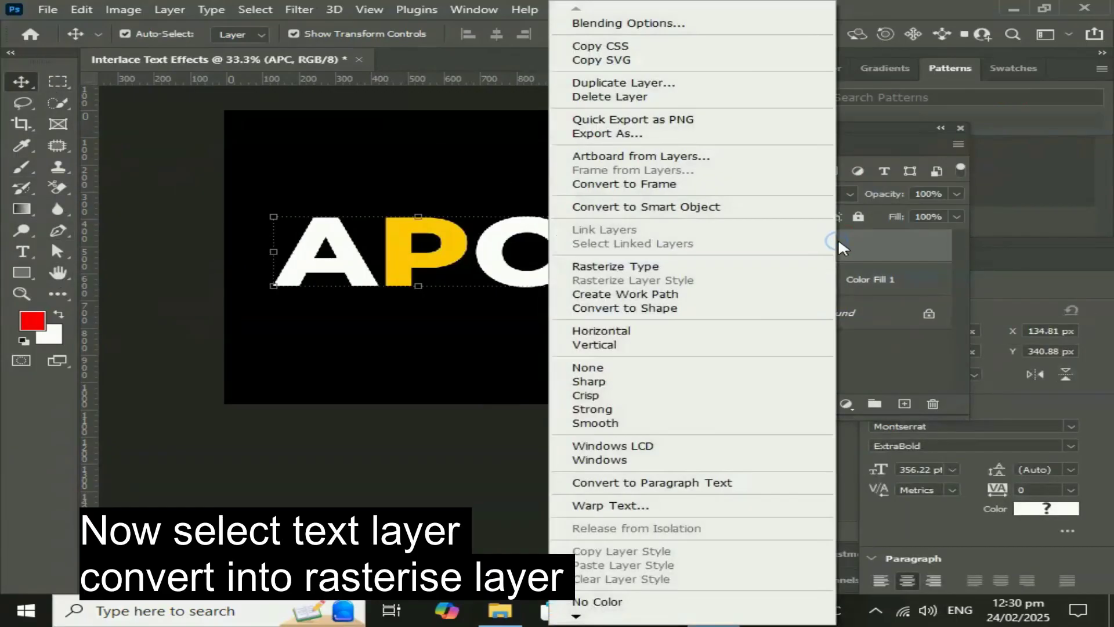
click(642, 270)
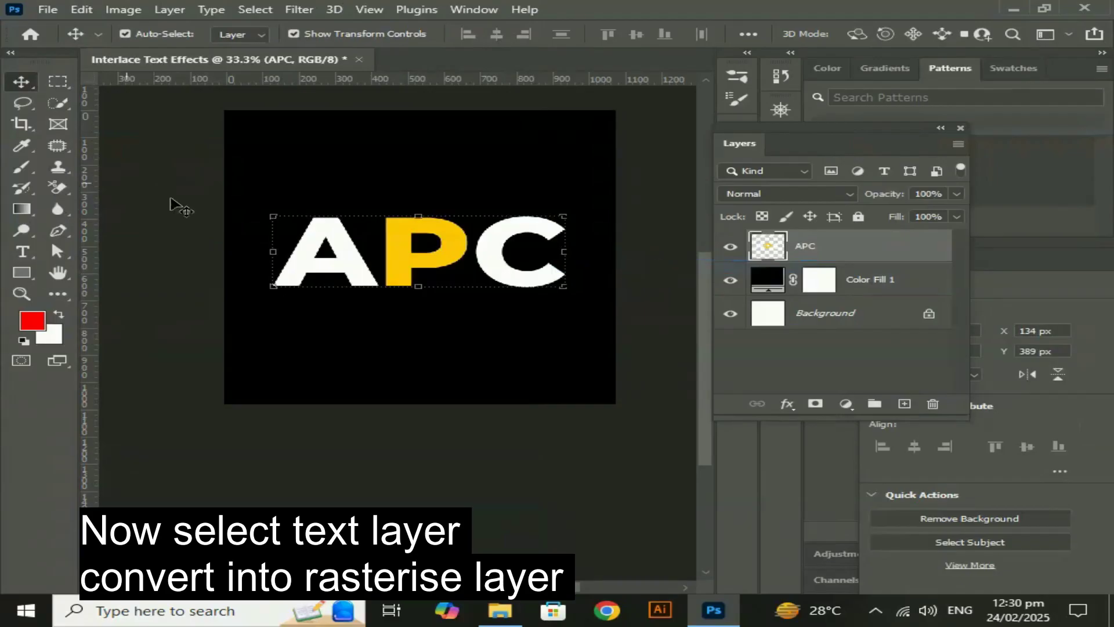
- Select the letter A with the Rectangular Marquee tool and move it to its own layer with Layer Via Cut
click(58, 83)
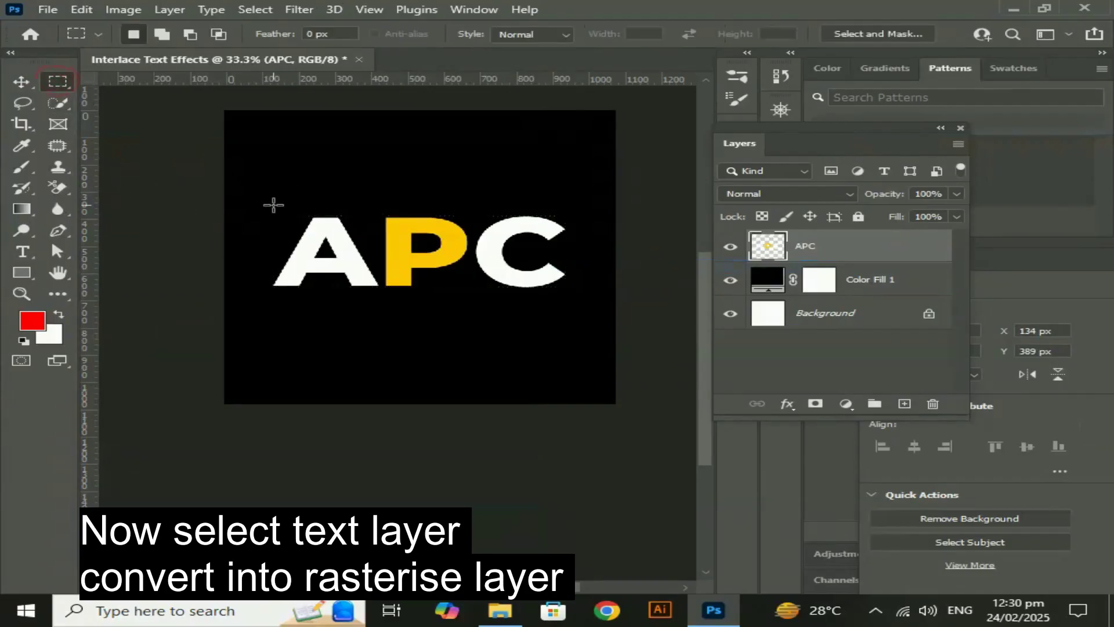
drag(273, 205, 381, 311)
right_click(342, 251)
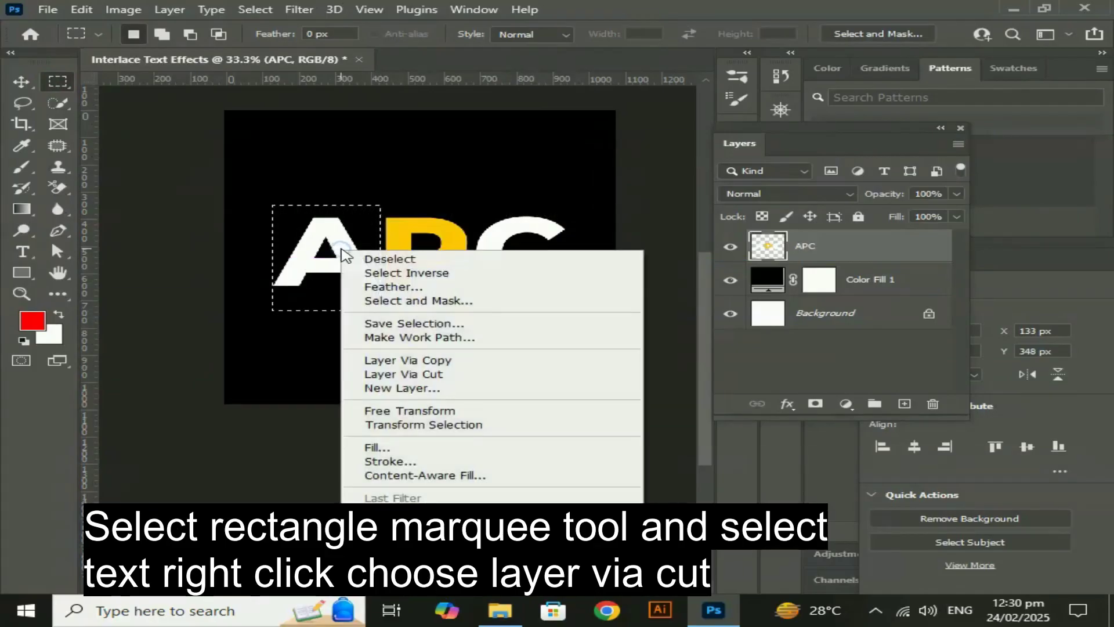
click(435, 374)
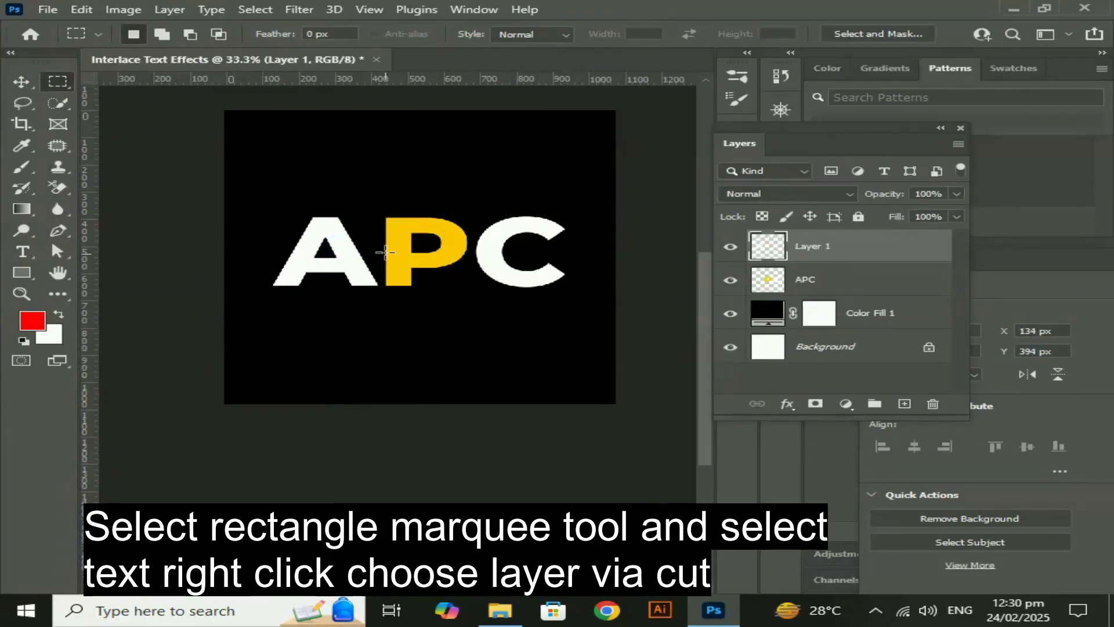
- Select the letter P with a rectangular marquee and cut it from the APC layer to its own layer
drag(383, 209, 471, 294)
right_click(462, 255)
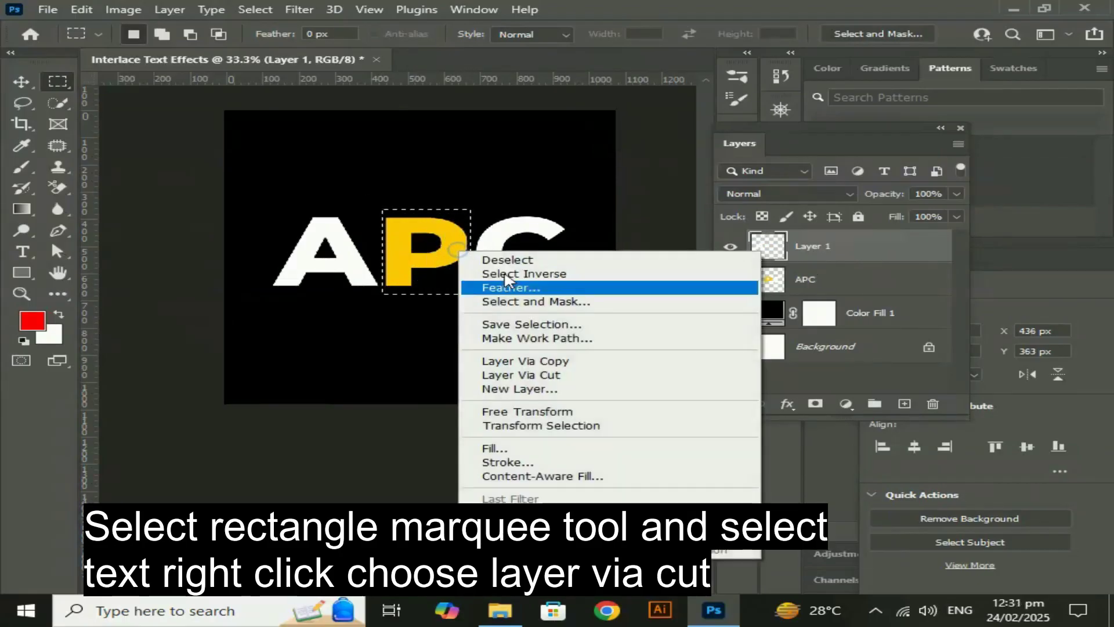
click(555, 374)
click(543, 242)
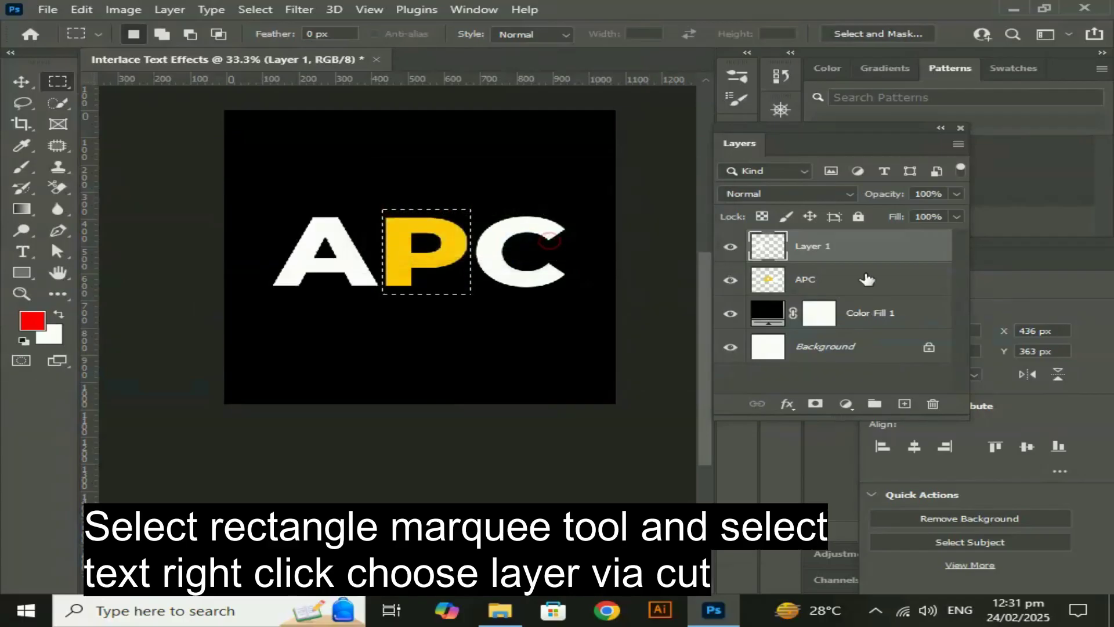
click(864, 278)
right_click(455, 244)
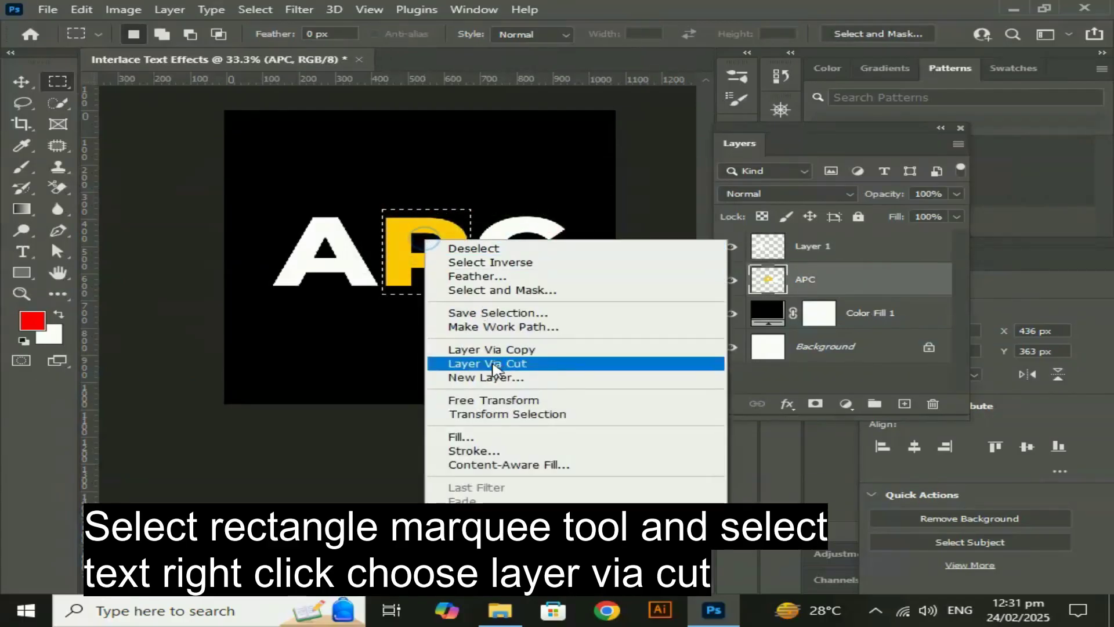
click(492, 363)
- Arrange the letters with the Move tool in a descending diagonal, with the A overlapping the P and the P overlapping the C
click(31, 80)
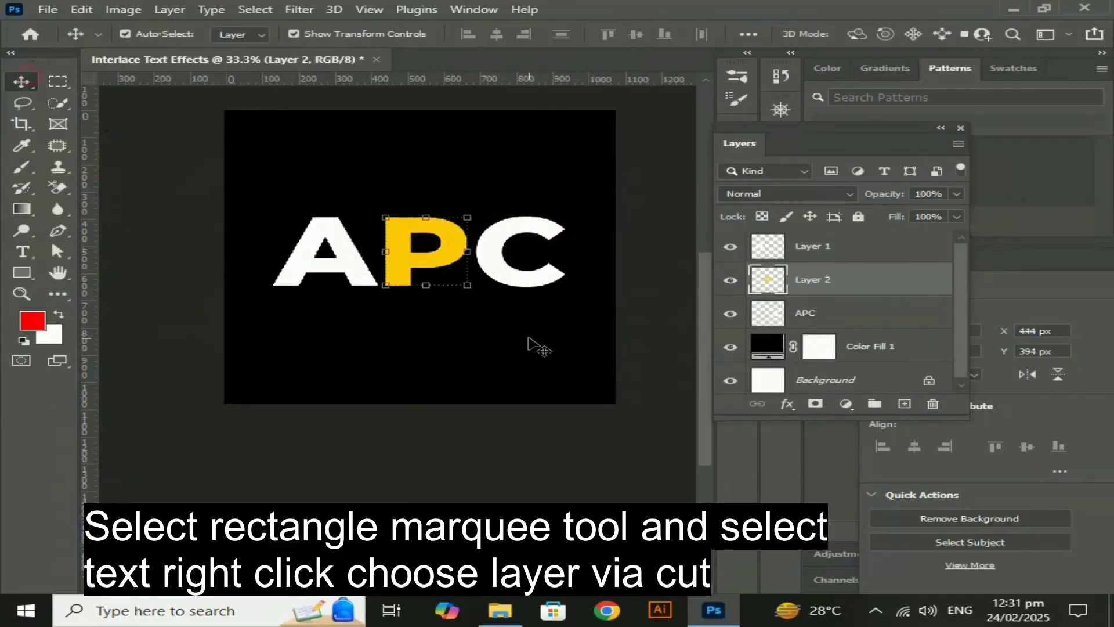
drag(369, 289, 357, 202)
drag(422, 294, 369, 247)
drag(510, 321, 421, 306)
click(265, 177)
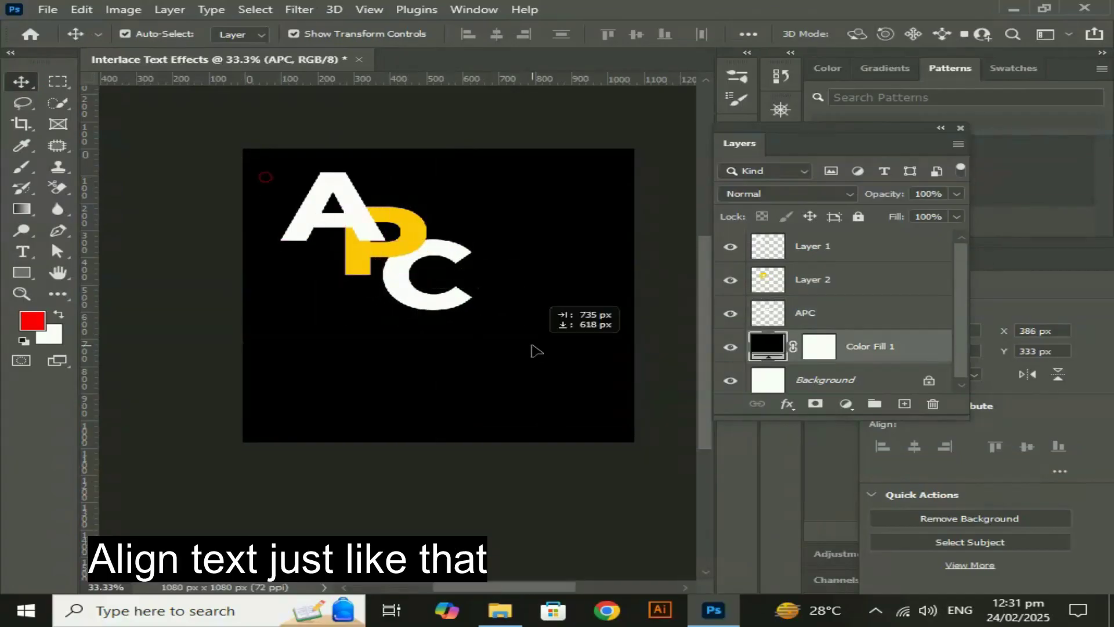
- Scale the three letter layers together to 138.85%, centred on the canvas, and shift the C slightly upward
click(854, 311)
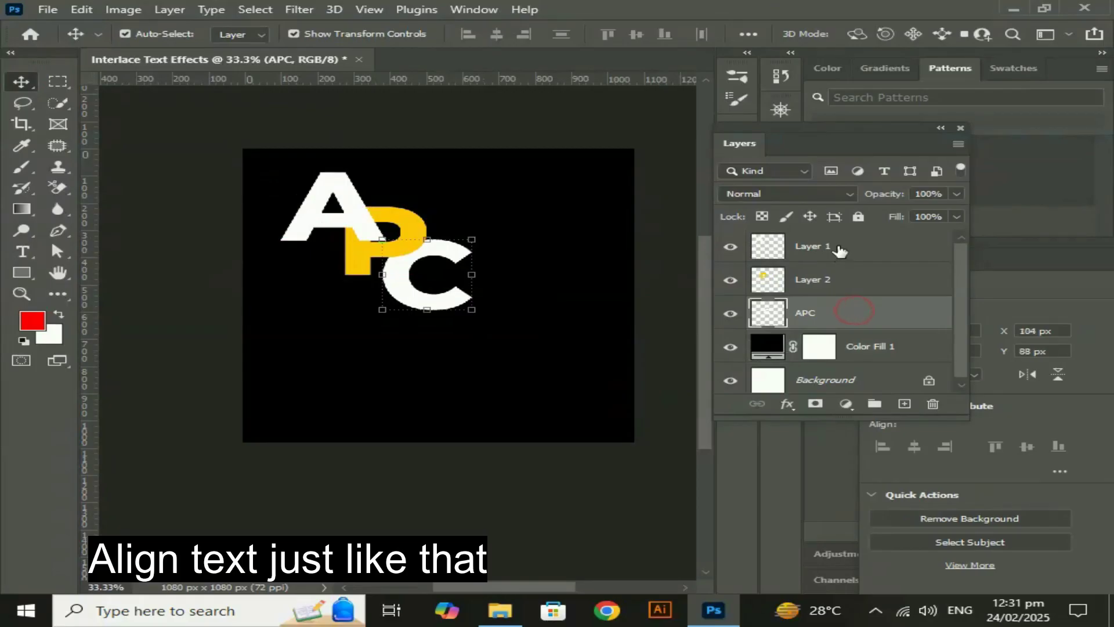
click(840, 251)
shift+click(852, 318)
key(ctrl+t)
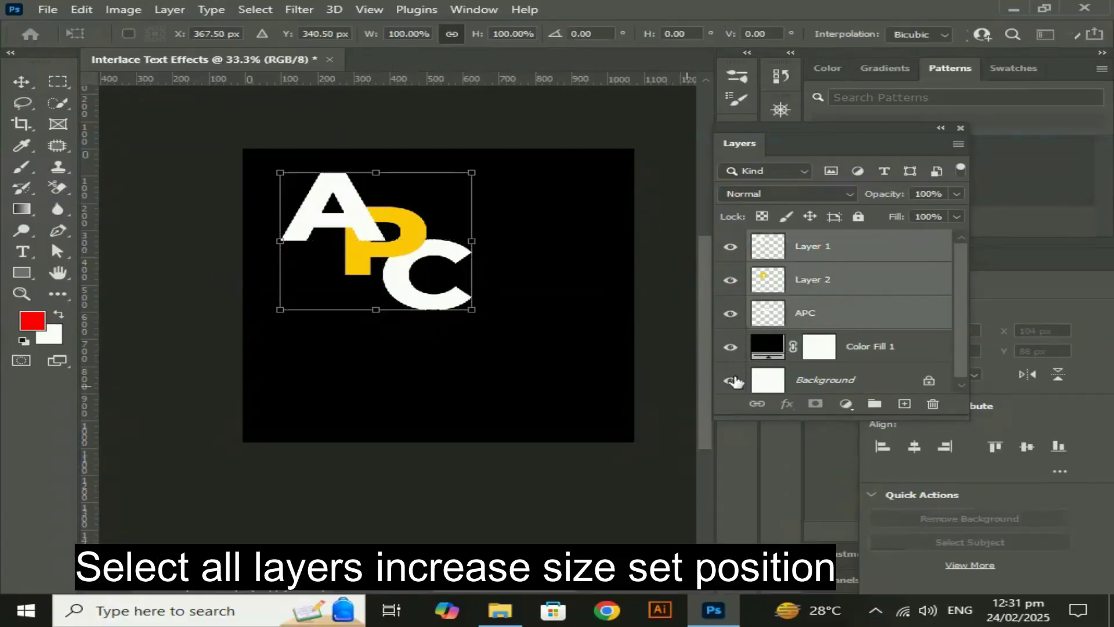
drag(470, 308, 503, 334)
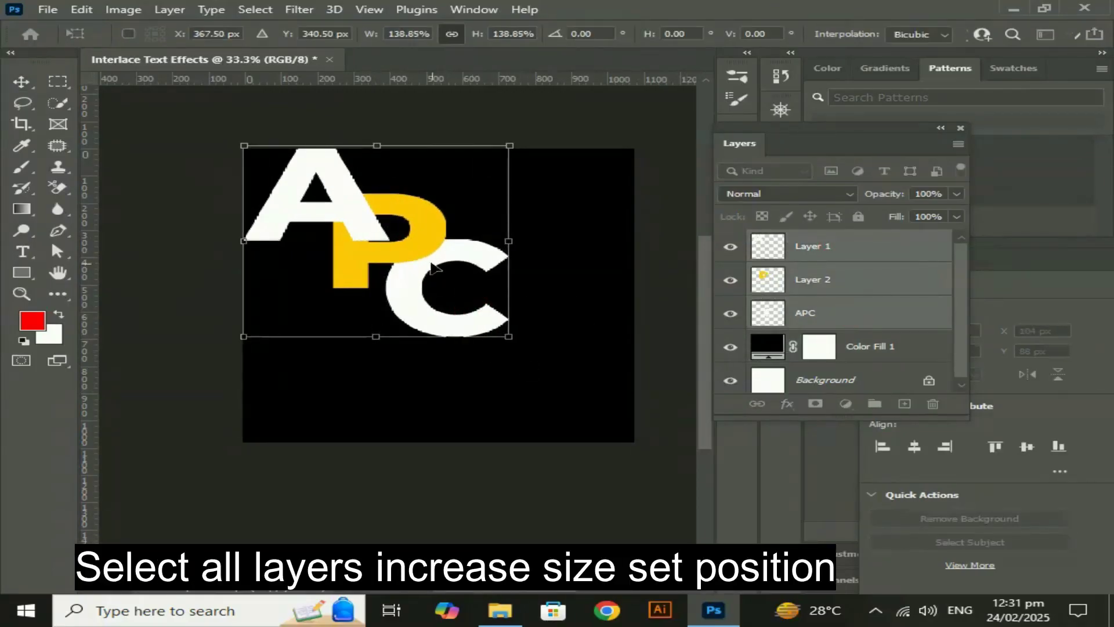
drag(441, 264, 499, 319)
key(Return)
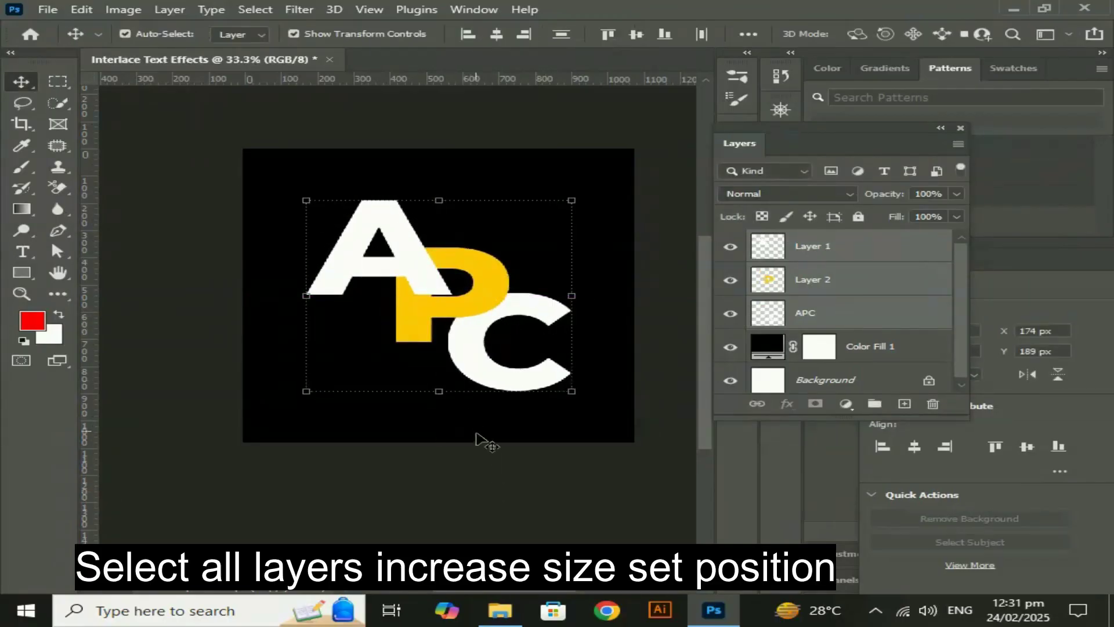
click(477, 434)
mouse_move(497, 378)
mouse_down()
mouse_move(482, 365)
mouse_move(415, 418)
mouse_move(436, 412)
mouse_move(433, 395)
mouse_move(495, 379)
mouse_move(495, 366)
mouse_up()
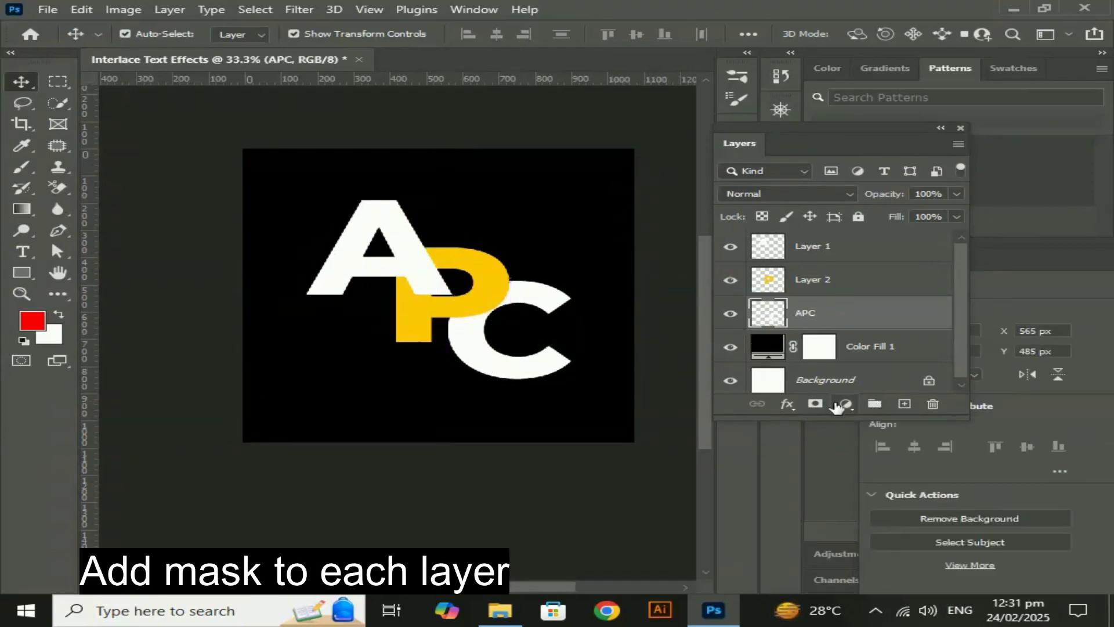
- Add a layer mask to each of the three letter layers: APC, Layer 2 and Layer 1
click(815, 403)
click(828, 278)
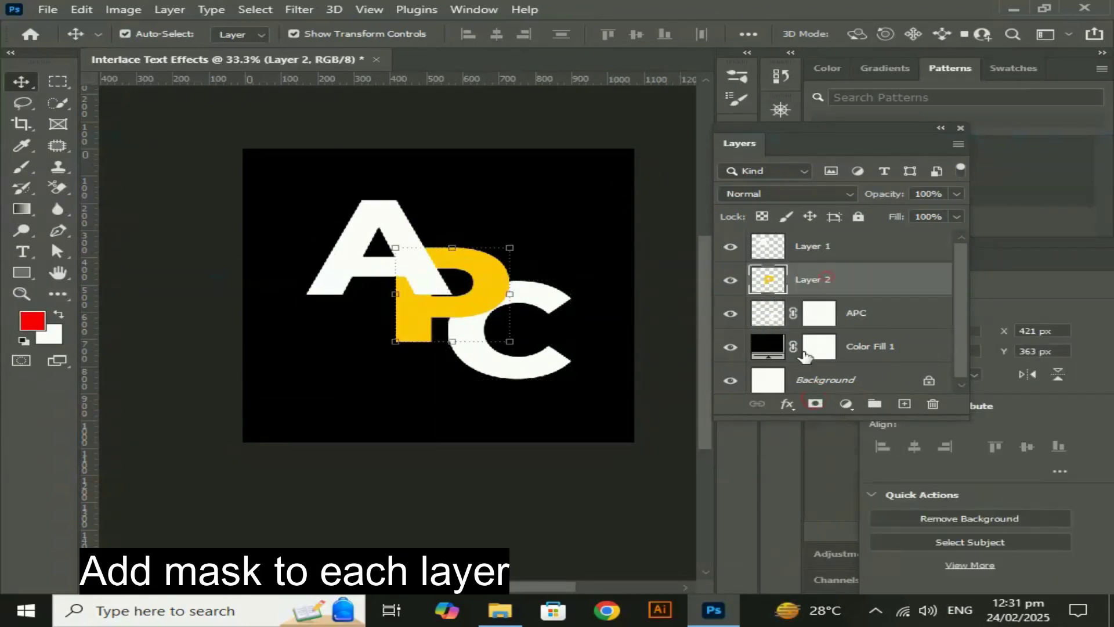
click(816, 404)
click(848, 253)
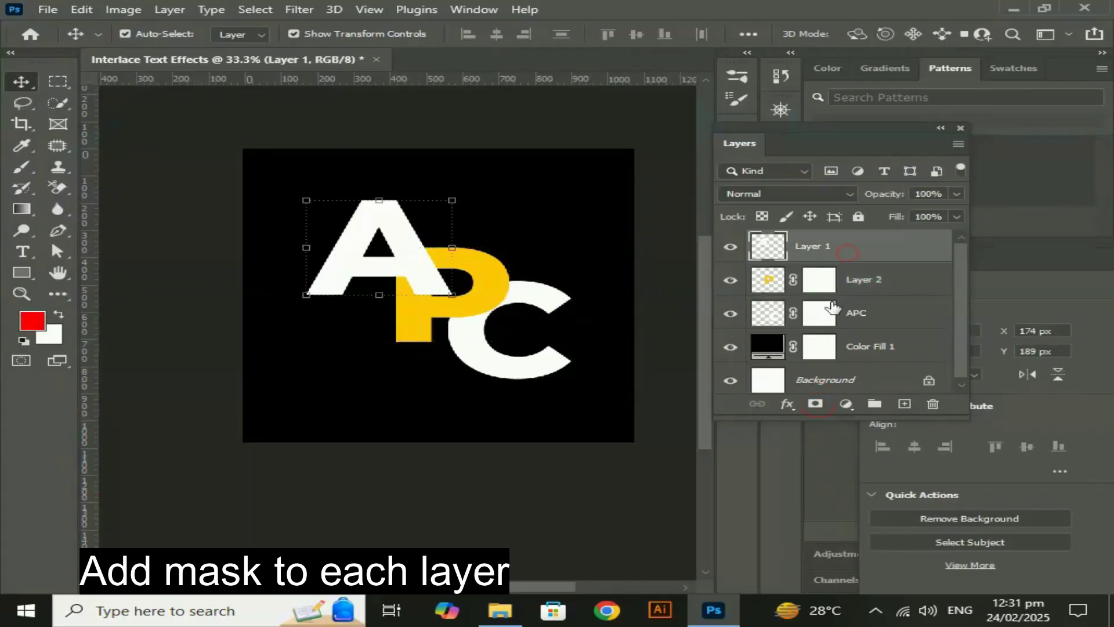
click(815, 404)
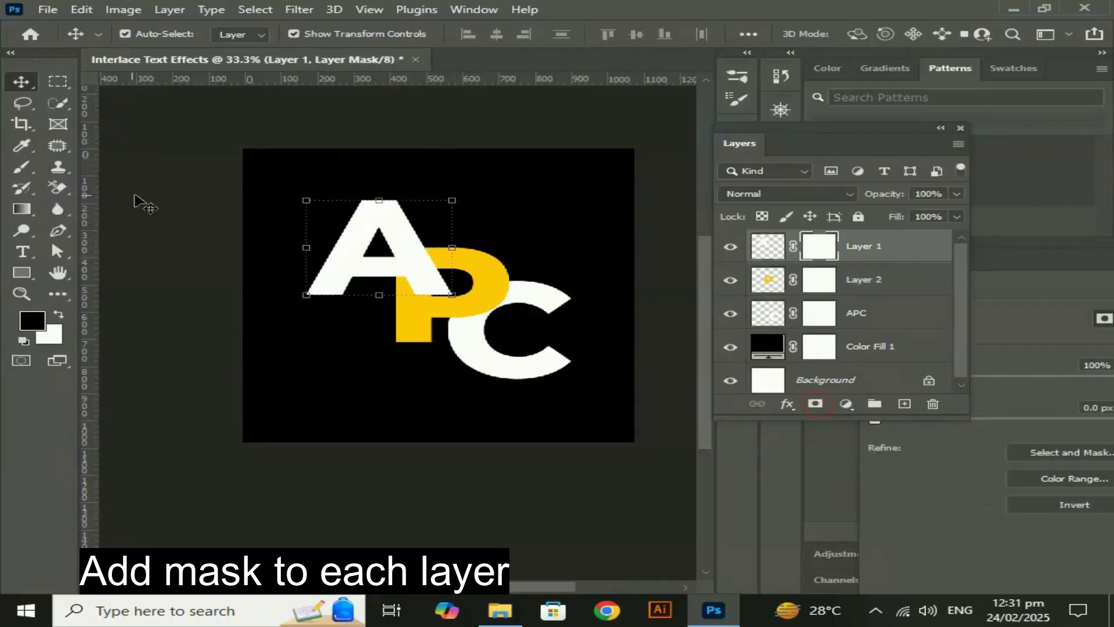
click(266, 360)
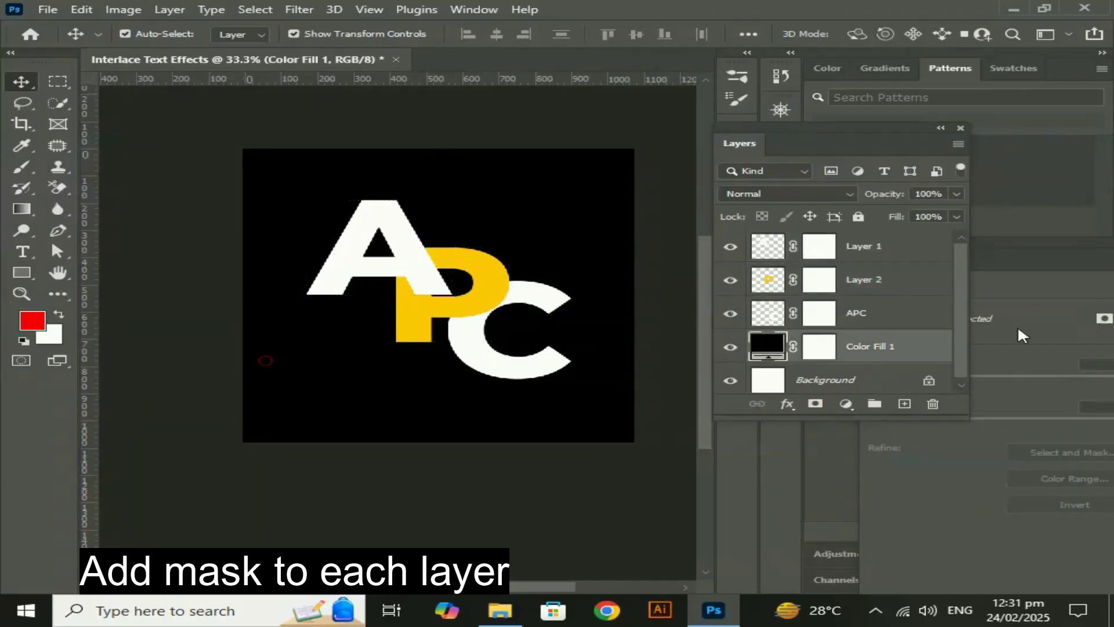
- Set up the Brush tool for Layer 1 with a soft round 200 px general brush and the default black and white colours
click(879, 250)
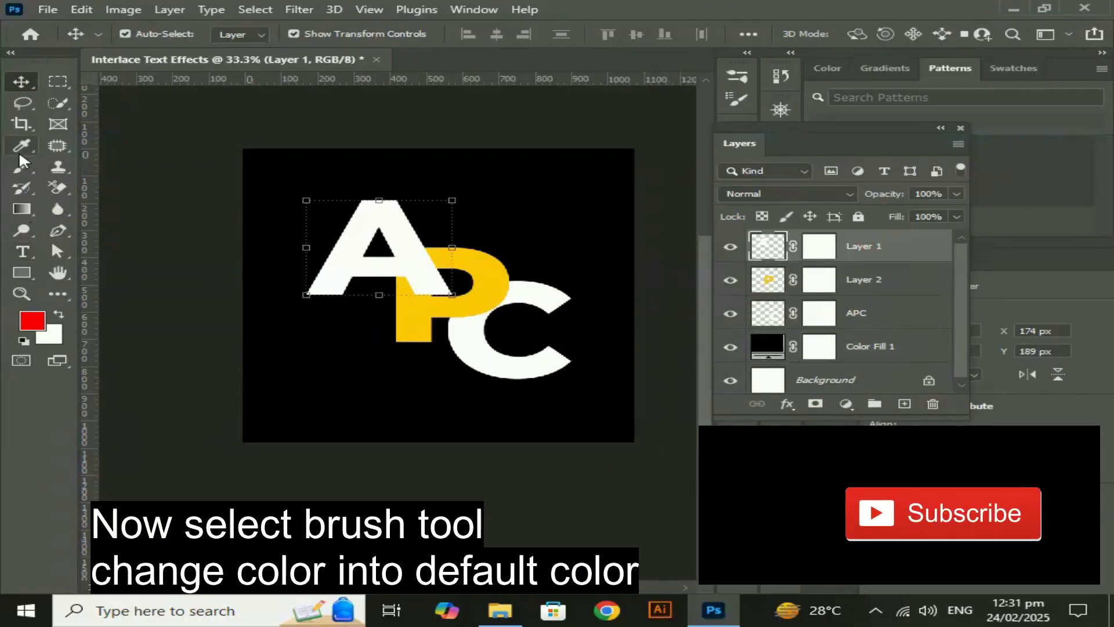
click(22, 167)
click(158, 35)
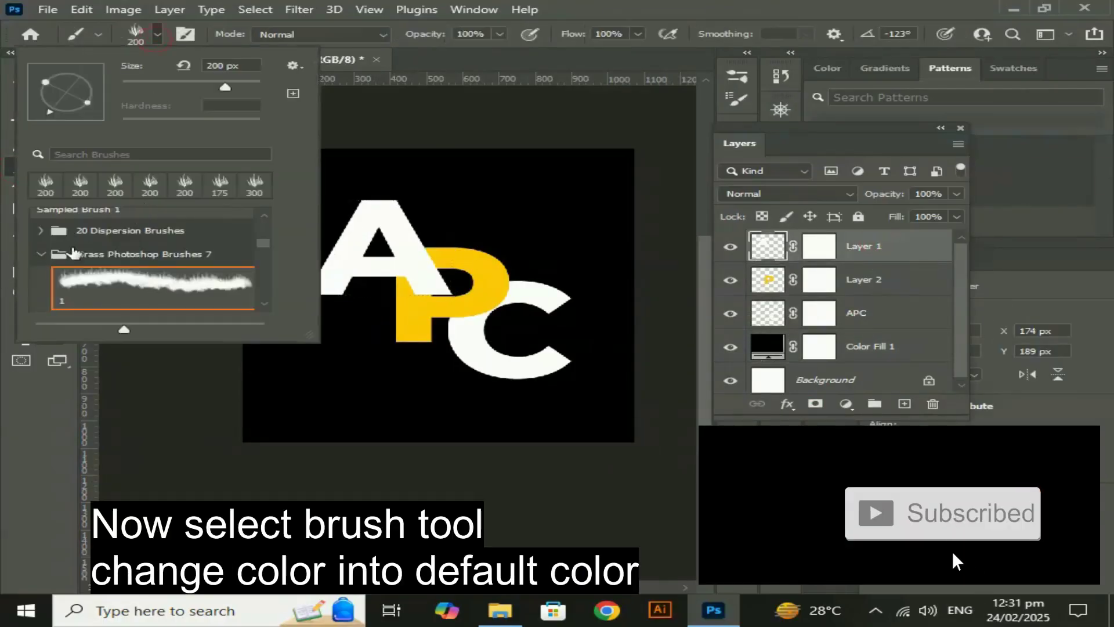
click(41, 255)
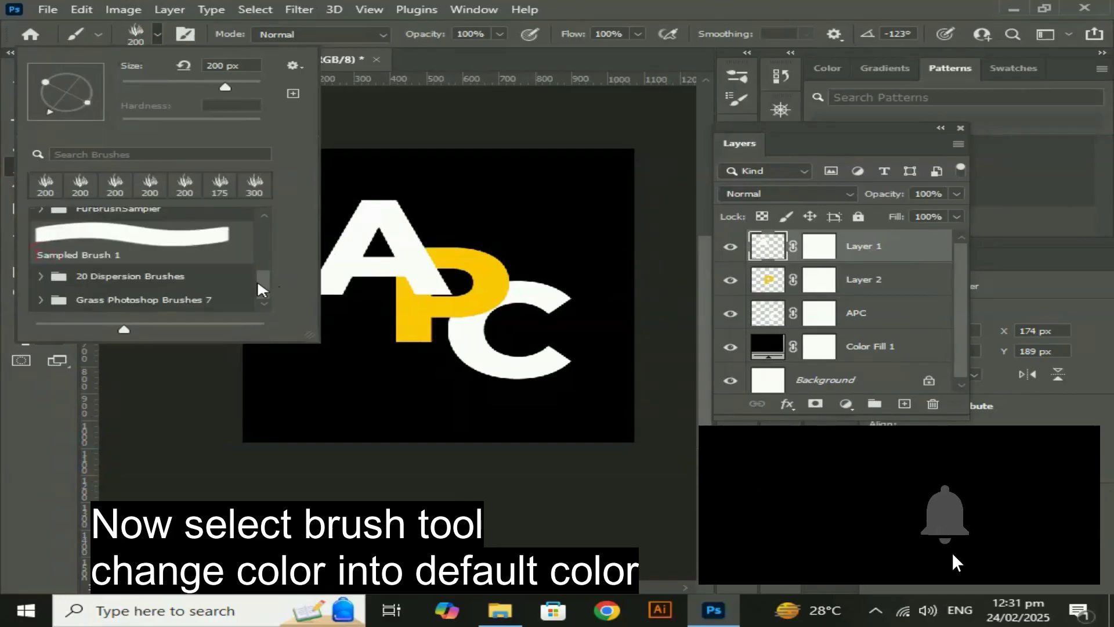
drag(262, 283, 259, 206)
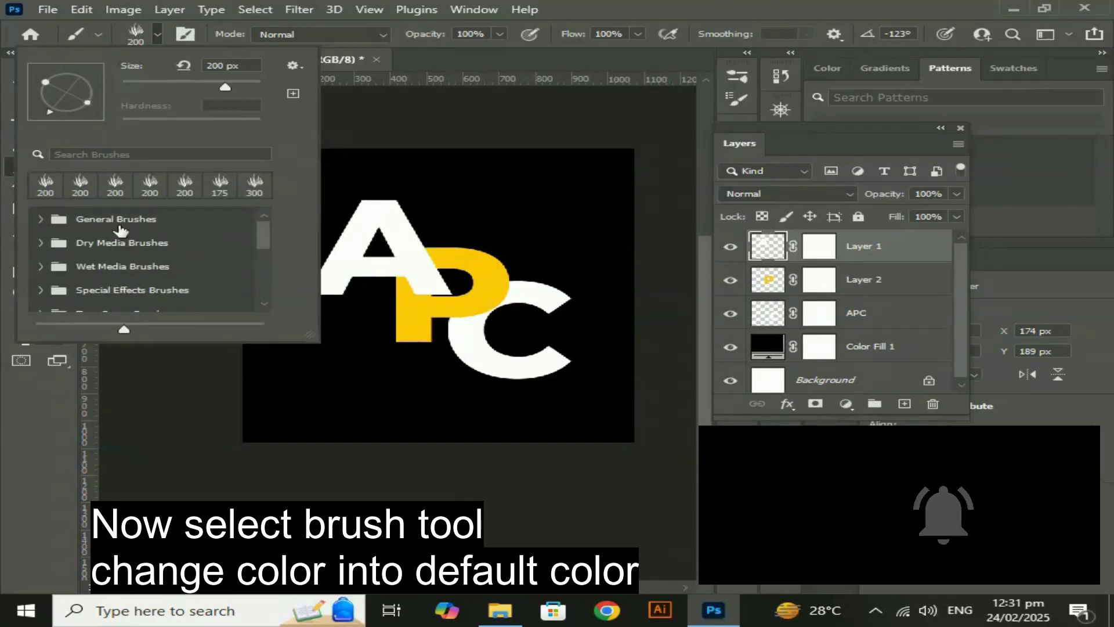
click(41, 218)
click(77, 241)
click(70, 221)
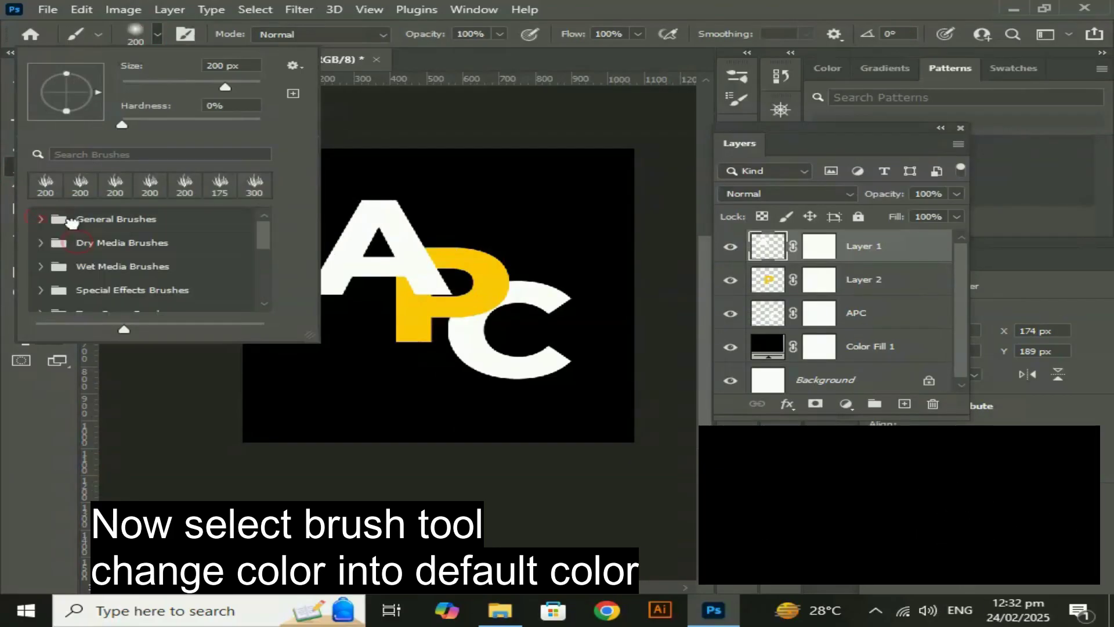
click(155, 33)
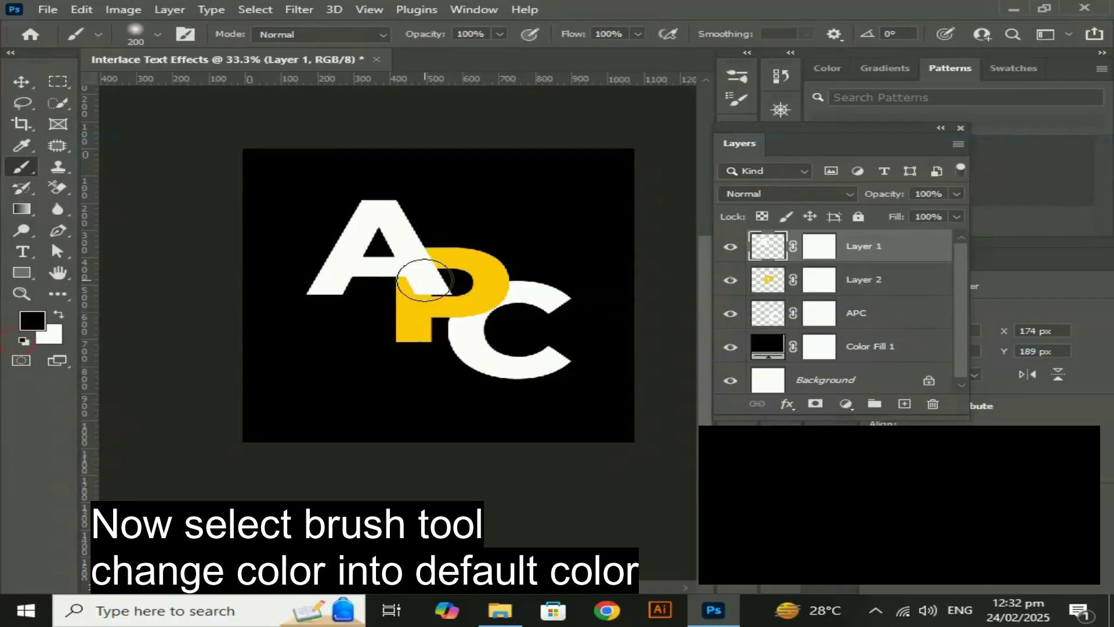
click(423, 278)
key(ctrl+z)
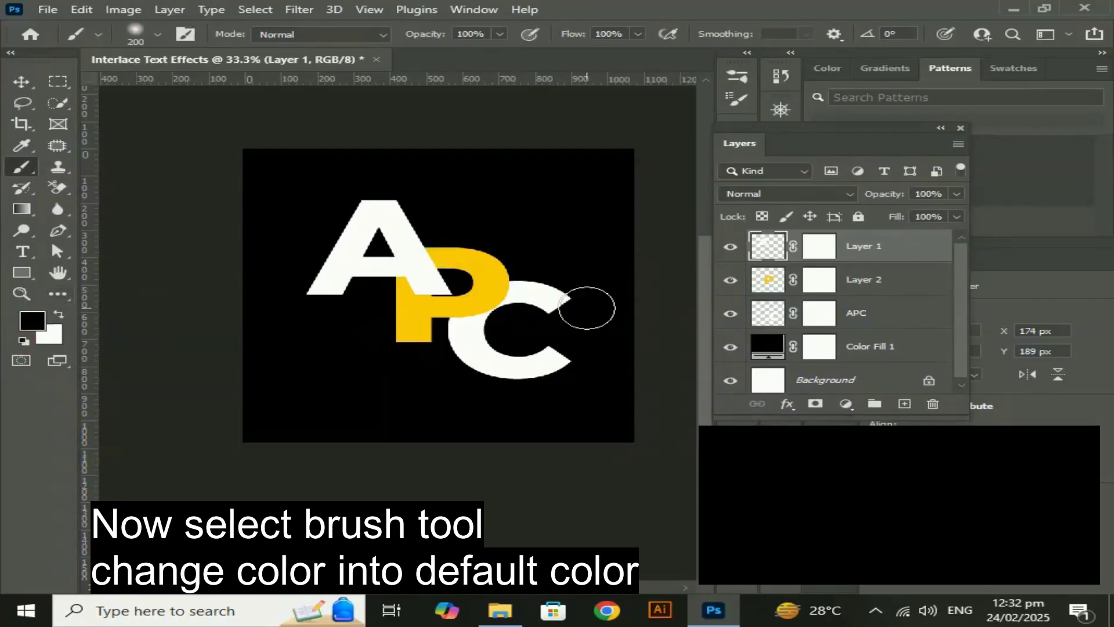
- Paint black on Layer 1's mask with a 90 px brush to hide the A where it crosses the upper stem of the P
click(812, 248)
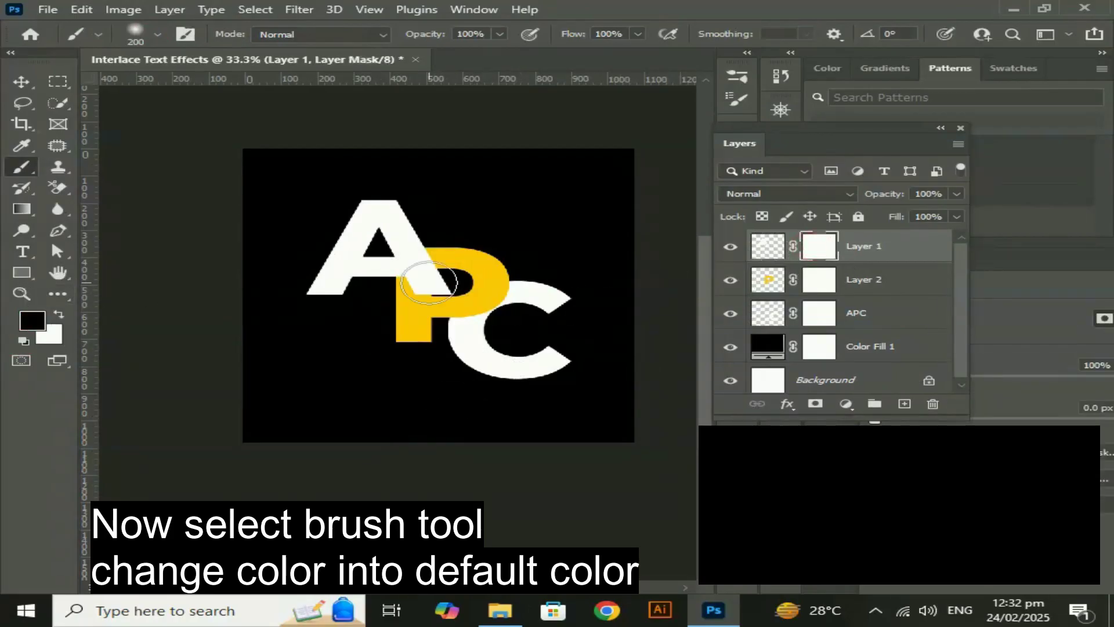
mouse_move(418, 278)
mouse_down()
mouse_move(435, 273)
mouse_move(427, 266)
mouse_up()
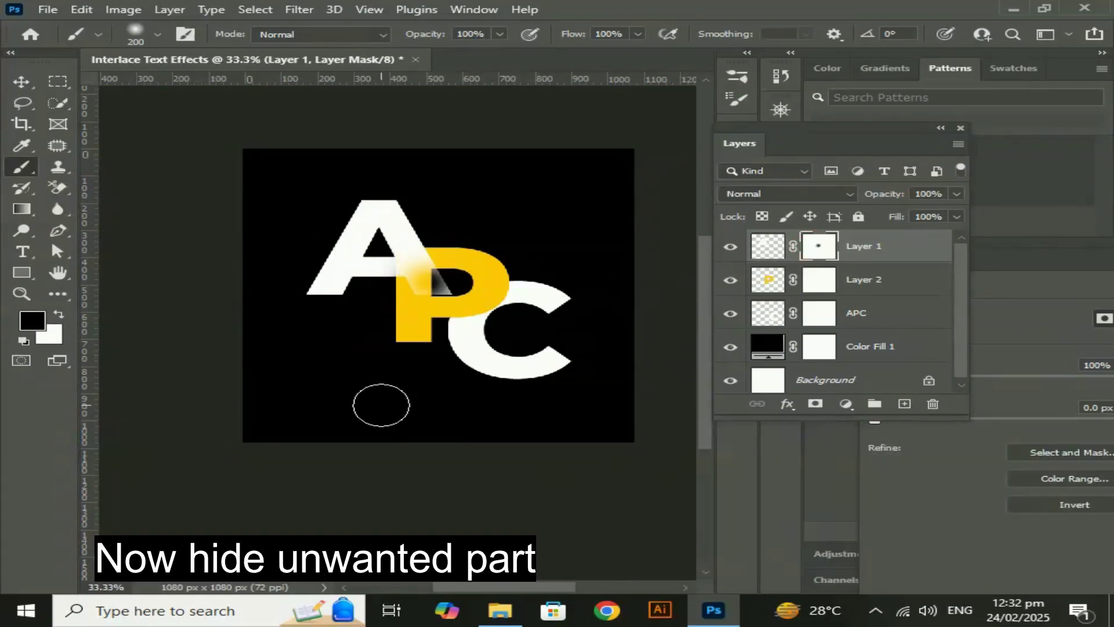
key(ctrl+plus)
key(ctrl+plus)
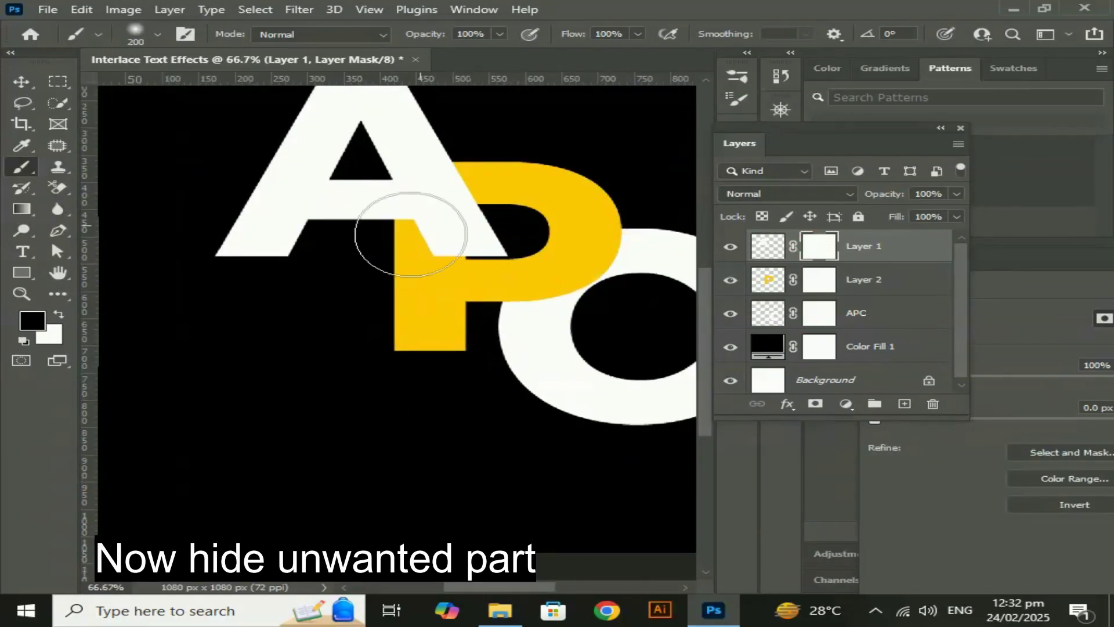
scroll(497, 249, up, 3)
key(bracketleft)
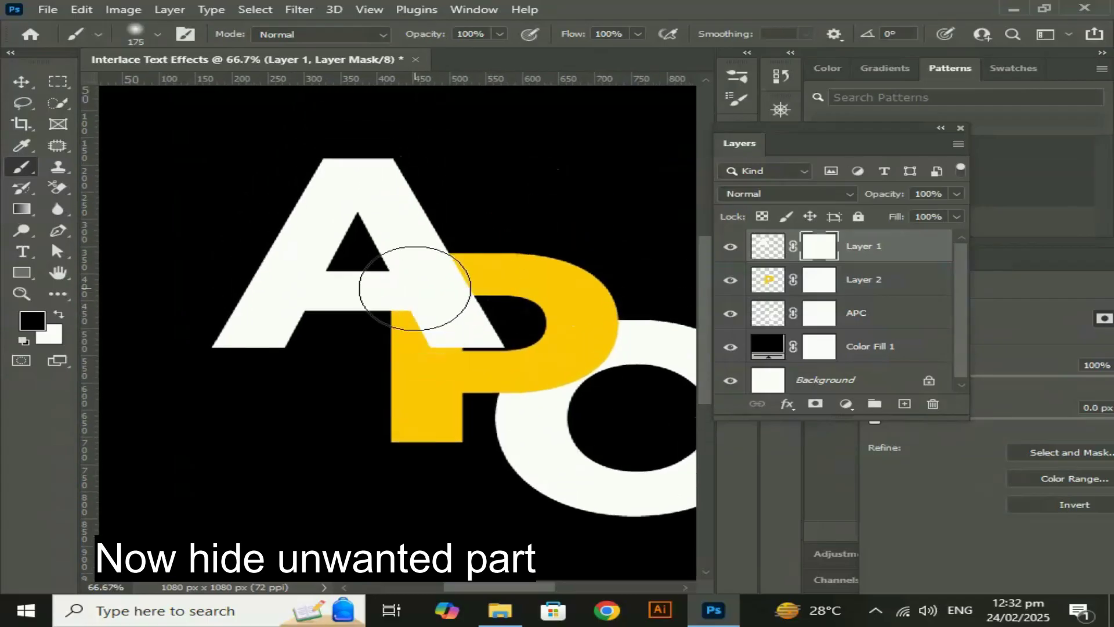
key(bracketleft)
key(bracketleft)
key(bracketleft)
key(bracketleft)
key(bracketleft)
key(bracketleft)
key(bracketleft)
key(bracketleft)
mouse_move(444, 270)
mouse_down()
mouse_move(425, 293)
mouse_move(428, 263)
mouse_move(412, 266)
mouse_move(405, 301)
mouse_move(461, 306)
mouse_move(458, 286)
mouse_up()
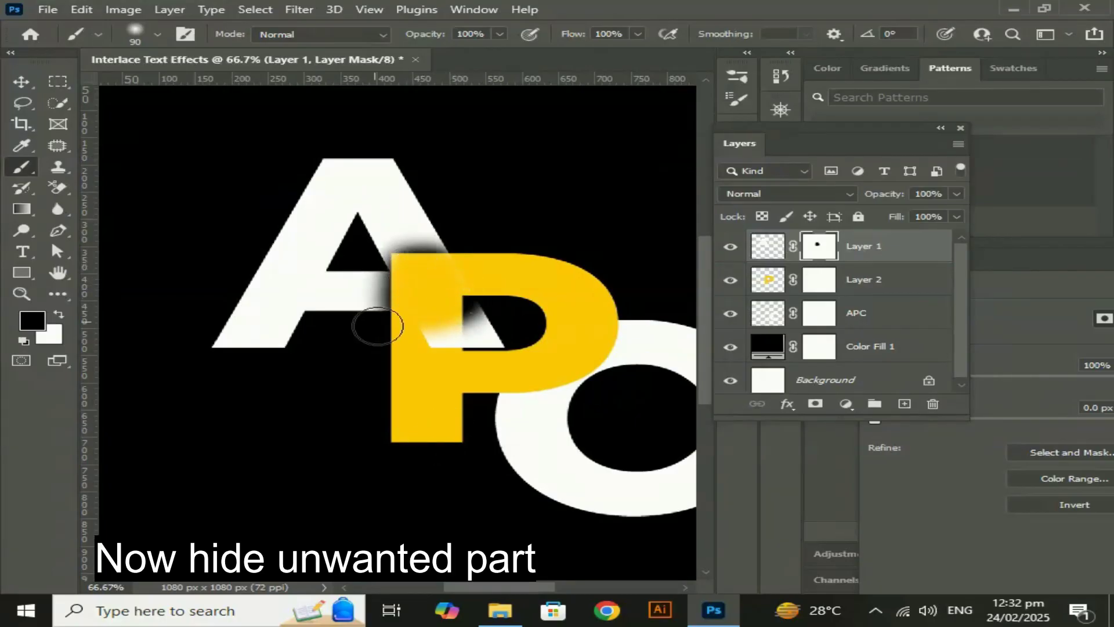
- Paint white on Layer 1's mask with a 15 px brush to restore the A around the P's upper-left corner
key(ctrl+plus)
key(ctrl+plus)
drag(435, 186, 448, 386)
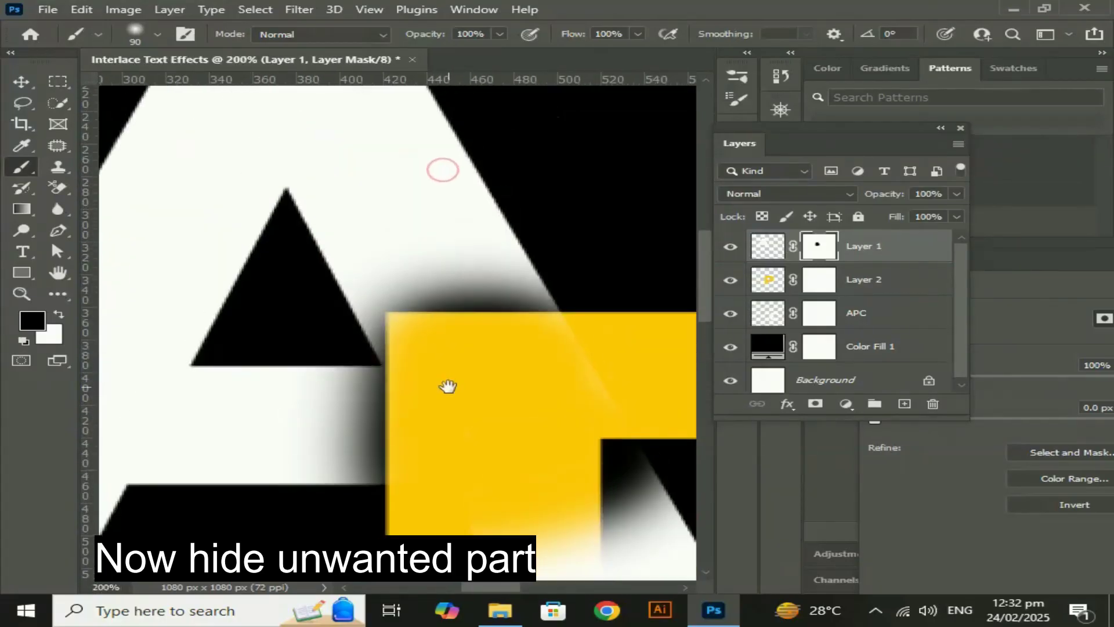
key(bracketleft)
key(bracketleft)
key(bracketleft)
key(bracketleft)
key(bracketleft)
key(bracketleft)
key(bracketleft)
key(bracketleft)
mouse_move(556, 297)
mouse_down()
mouse_move(431, 300)
mouse_move(571, 307)
mouse_move(390, 306)
mouse_move(476, 304)
mouse_move(444, 296)
mouse_move(443, 278)
mouse_move(519, 273)
mouse_move(424, 274)
mouse_move(437, 311)
mouse_up()
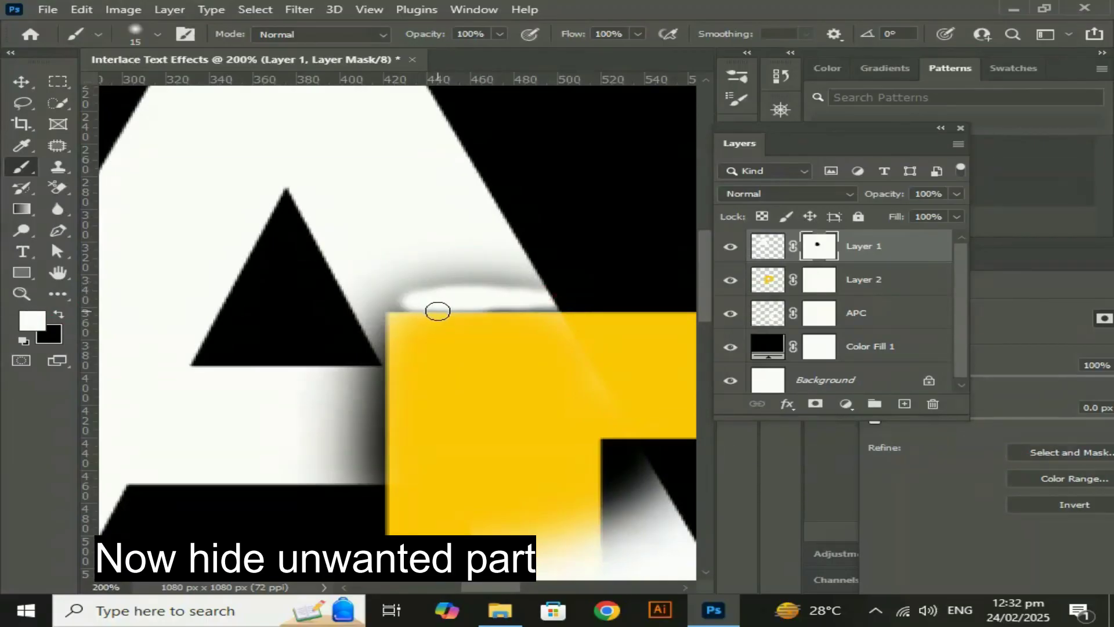
mouse_move(426, 271)
mouse_down()
mouse_move(539, 285)
mouse_move(552, 303)
mouse_move(396, 305)
mouse_move(388, 290)
mouse_move(365, 328)
mouse_move(365, 348)
mouse_move(377, 324)
mouse_move(369, 473)
mouse_move(580, 430)
mouse_move(588, 307)
mouse_move(564, 334)
mouse_move(549, 330)
mouse_move(567, 353)
mouse_move(564, 394)
mouse_move(517, 412)
mouse_move(585, 425)
mouse_move(584, 329)
mouse_move(521, 400)
mouse_up()
- On Layer 1's mask, paint white to restore the A's leg inside the P's opening and black to hide it over the P's stem
key(ctrl+minus)
key(ctrl+minus)
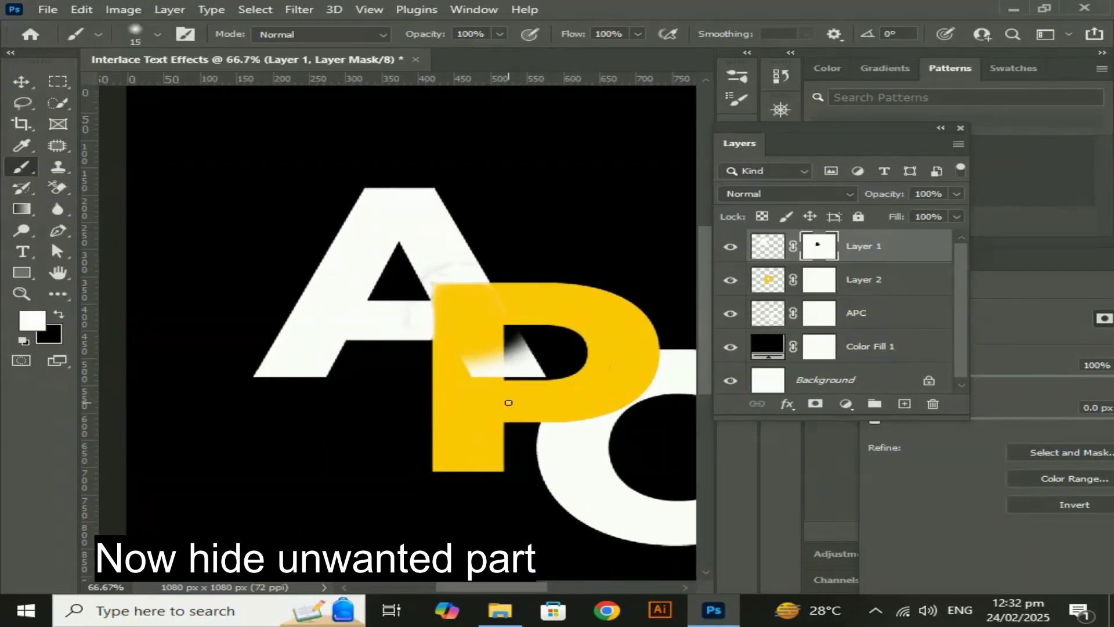
key(ctrl+plus)
key(ctrl+plus)
drag(609, 428, 241, 315)
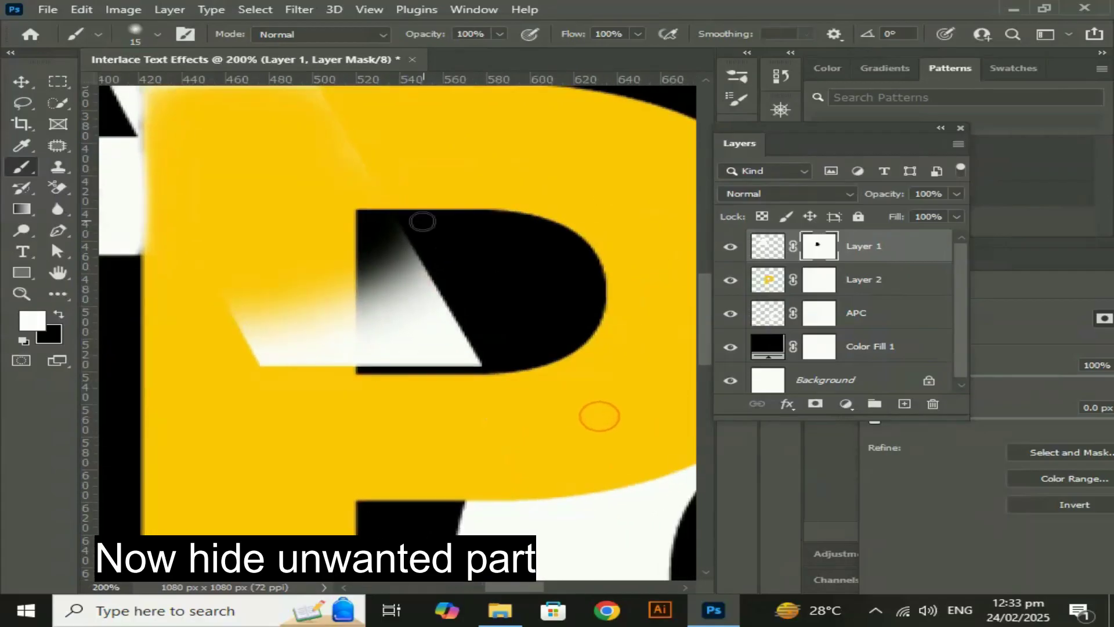
mouse_move(380, 219)
mouse_down()
mouse_move(408, 269)
mouse_move(388, 218)
mouse_move(365, 213)
mouse_move(383, 291)
mouse_move(378, 232)
mouse_move(370, 257)
mouse_move(366, 233)
mouse_move(367, 247)
mouse_move(382, 319)
mouse_move(373, 273)
mouse_move(370, 304)
mouse_move(413, 285)
mouse_up()
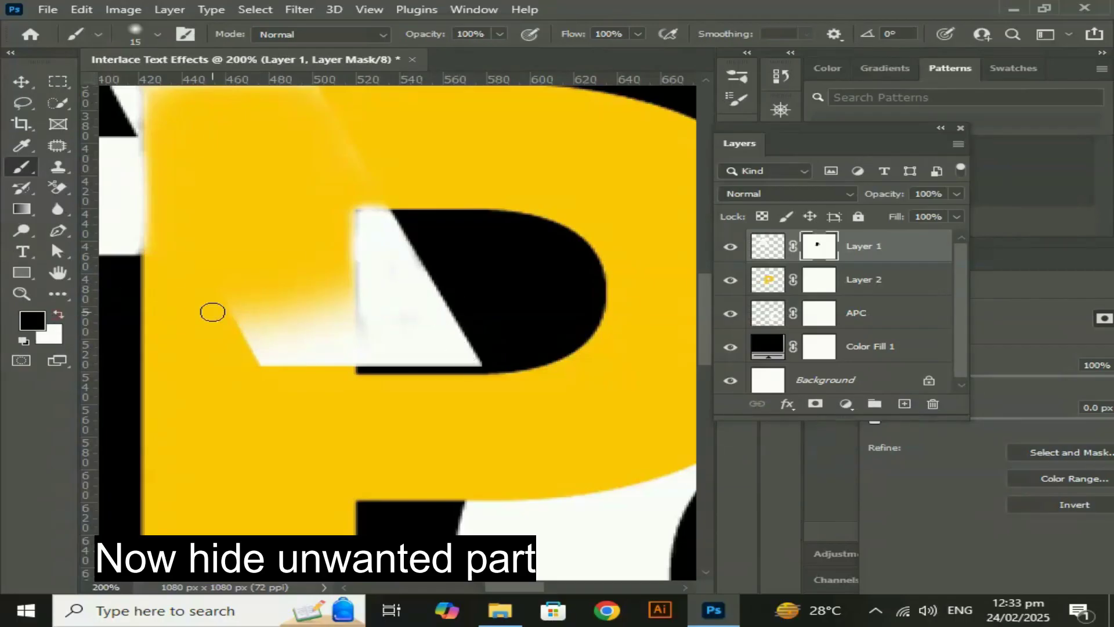
mouse_move(219, 305)
mouse_down()
mouse_move(269, 362)
mouse_move(263, 310)
mouse_move(281, 362)
mouse_move(270, 337)
mouse_move(306, 327)
mouse_move(307, 291)
mouse_move(322, 323)
mouse_move(337, 297)
mouse_move(337, 368)
mouse_move(319, 351)
mouse_up()
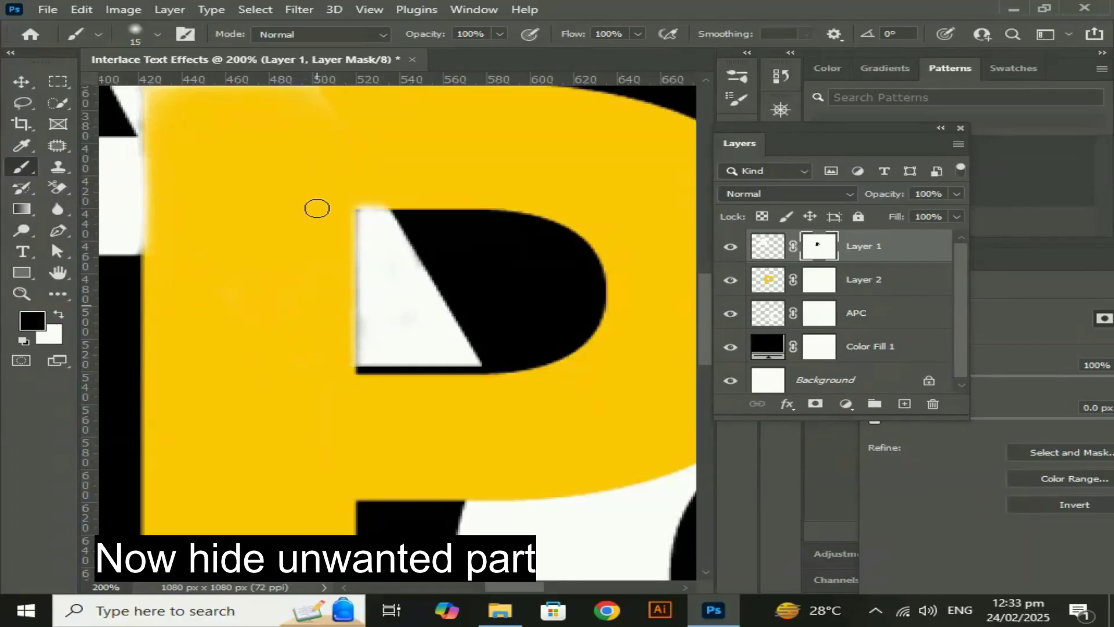
- Paint black on Layer 2's mask with a soft brush up to 40 px to hide the P where it overlaps the C
drag(310, 223, 368, 387)
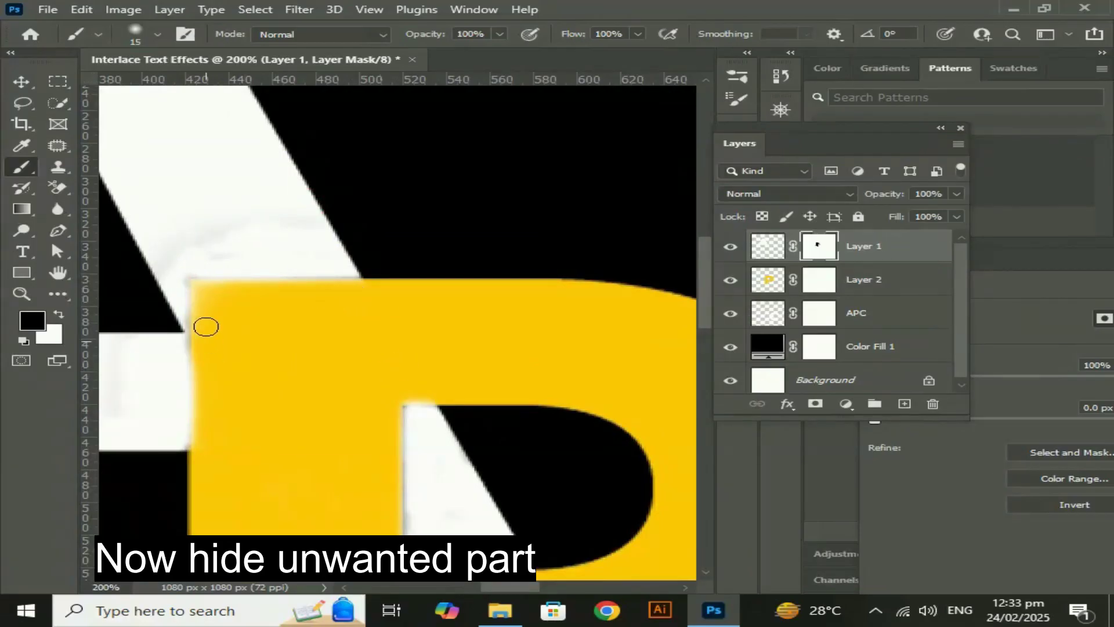
key(ctrl+minus)
key(ctrl+minus)
key(ctrl+minus)
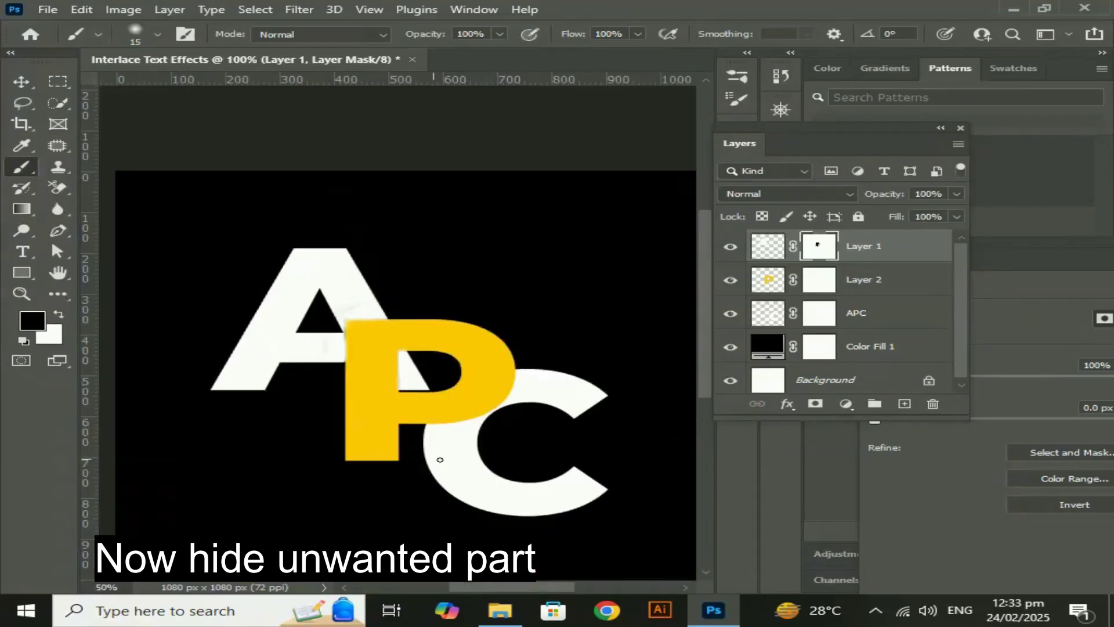
key(ctrl+plus)
key(ctrl+plus)
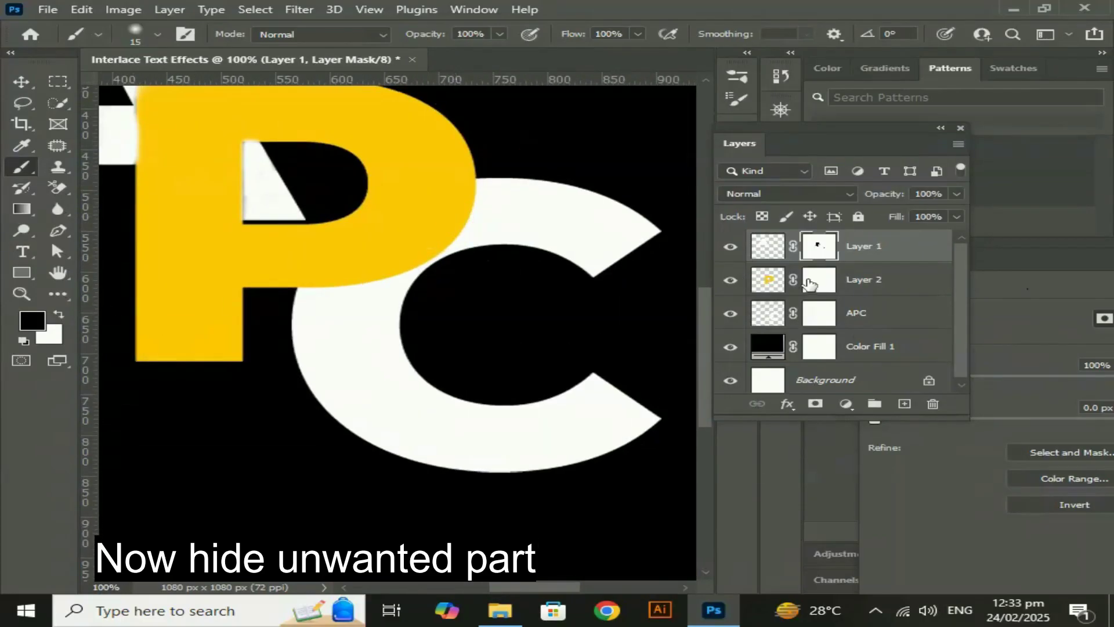
click(818, 280)
mouse_move(448, 192)
mouse_down()
mouse_move(411, 258)
mouse_move(452, 222)
mouse_move(459, 192)
mouse_move(473, 191)
mouse_move(469, 209)
mouse_move(421, 269)
mouse_move(307, 292)
mouse_move(397, 253)
mouse_move(468, 194)
mouse_move(392, 221)
mouse_move(356, 260)
mouse_move(419, 244)
mouse_move(333, 276)
mouse_move(333, 265)
mouse_move(317, 285)
mouse_move(365, 234)
mouse_move(339, 252)
mouse_move(389, 219)
mouse_move(474, 193)
mouse_move(358, 232)
mouse_move(321, 278)
mouse_move(447, 202)
mouse_move(356, 237)
mouse_move(290, 298)
mouse_move(321, 240)
mouse_up()
key(bracketright)
key(bracketright)
key(bracketright)
key(bracketright)
key(bracketright)
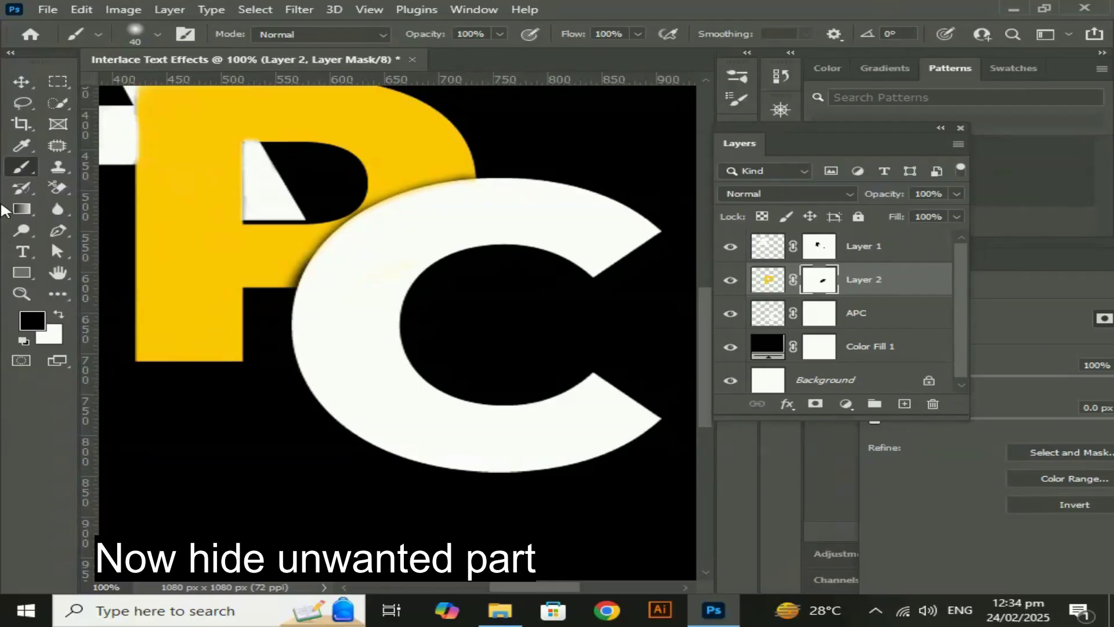
click(15, 84)
key(ctrl+minus)
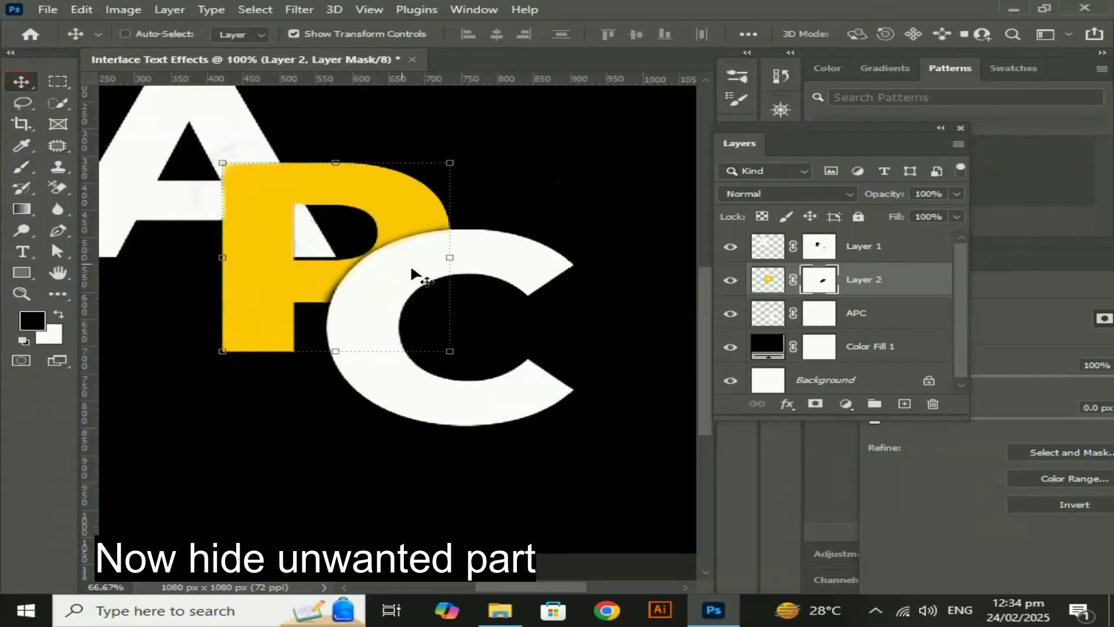
drag(457, 291, 513, 363)
click(490, 216)
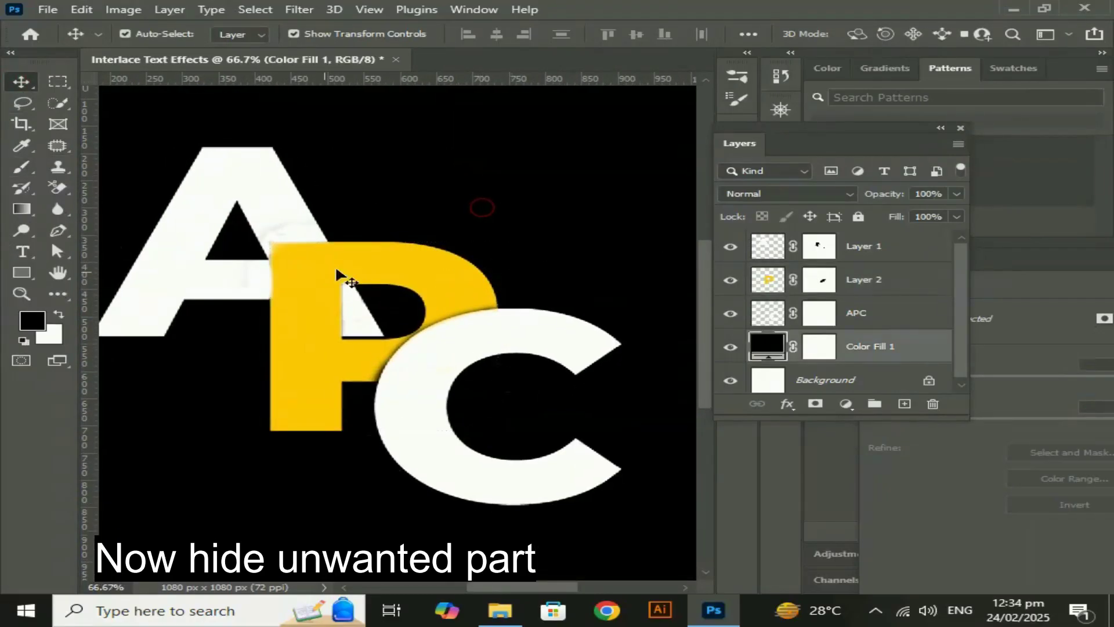
- Paint black on Layer 1's mask with a 15 px brush to clean up the P's upper-left corner and left edge
click(21, 167)
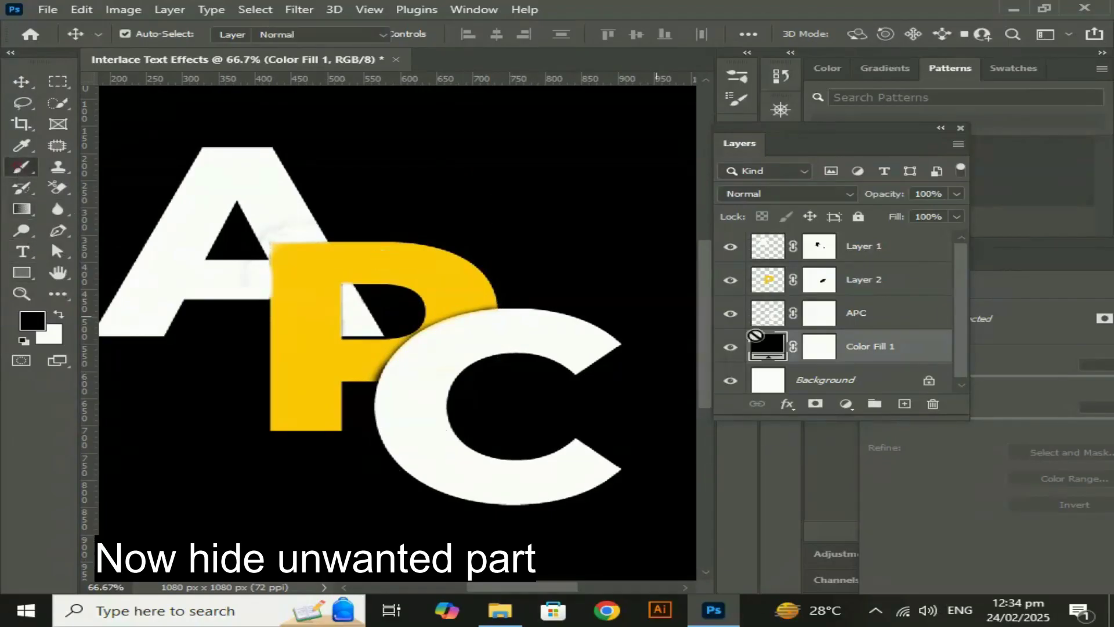
click(760, 251)
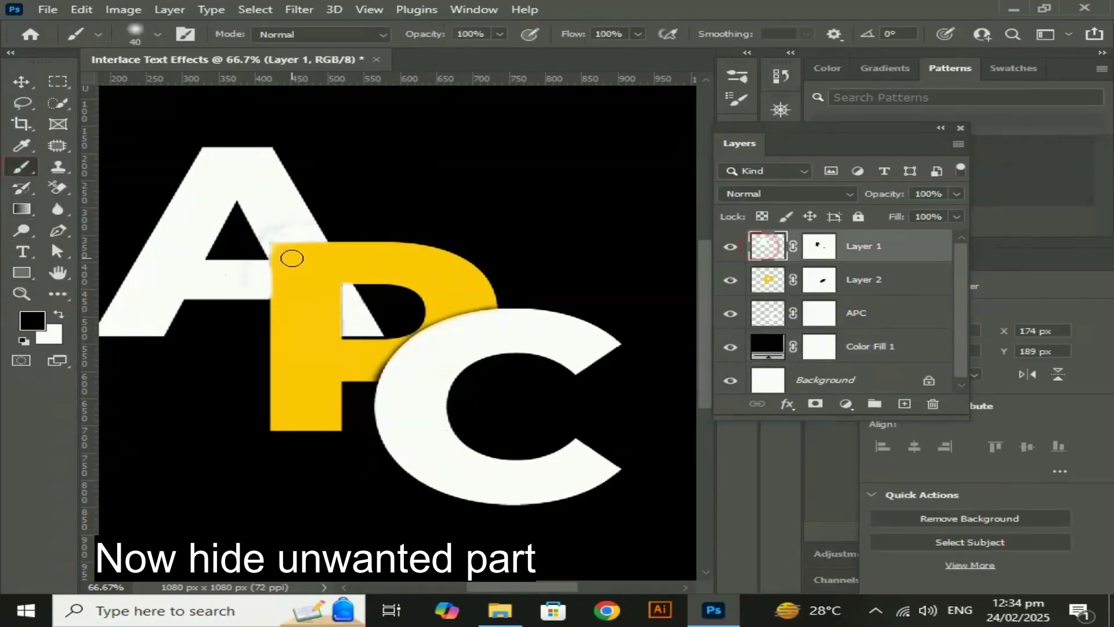
scroll(291, 258, up, 3)
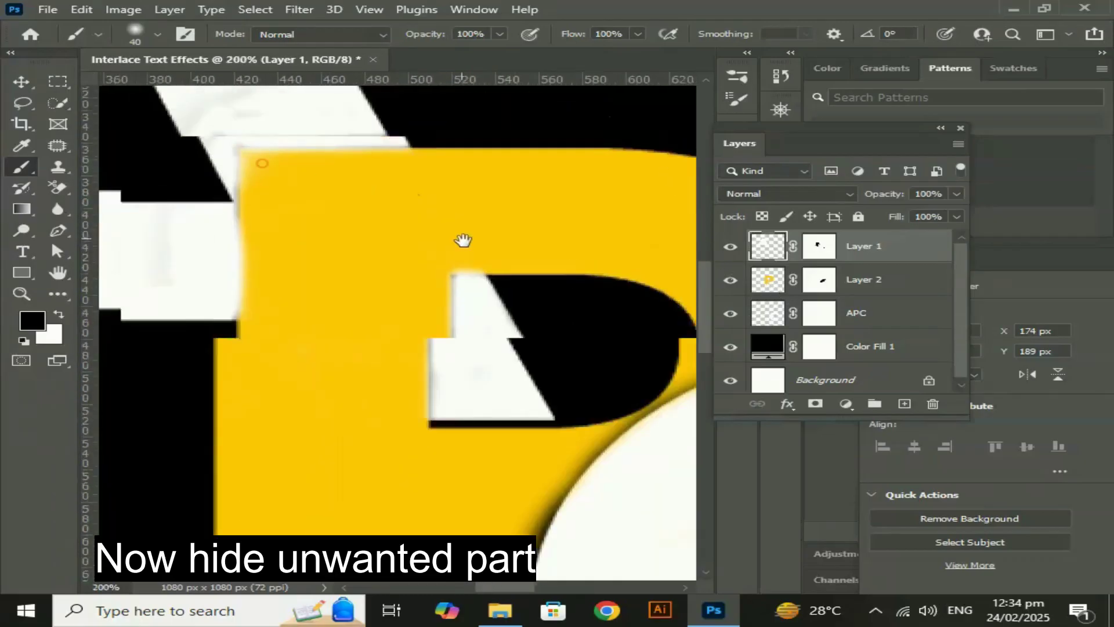
drag(463, 240, 494, 249)
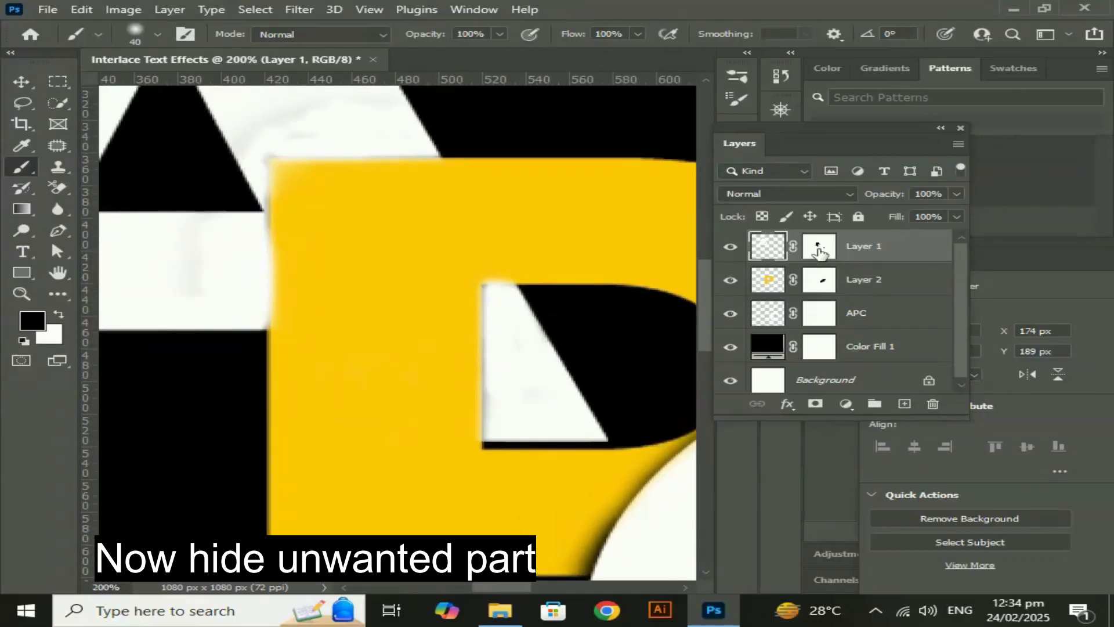
click(819, 246)
key(bracketleft)
key(bracketleft)
key(bracketleft)
key(bracketleft)
key(bracketleft)
key(bracketleft)
key(bracketleft)
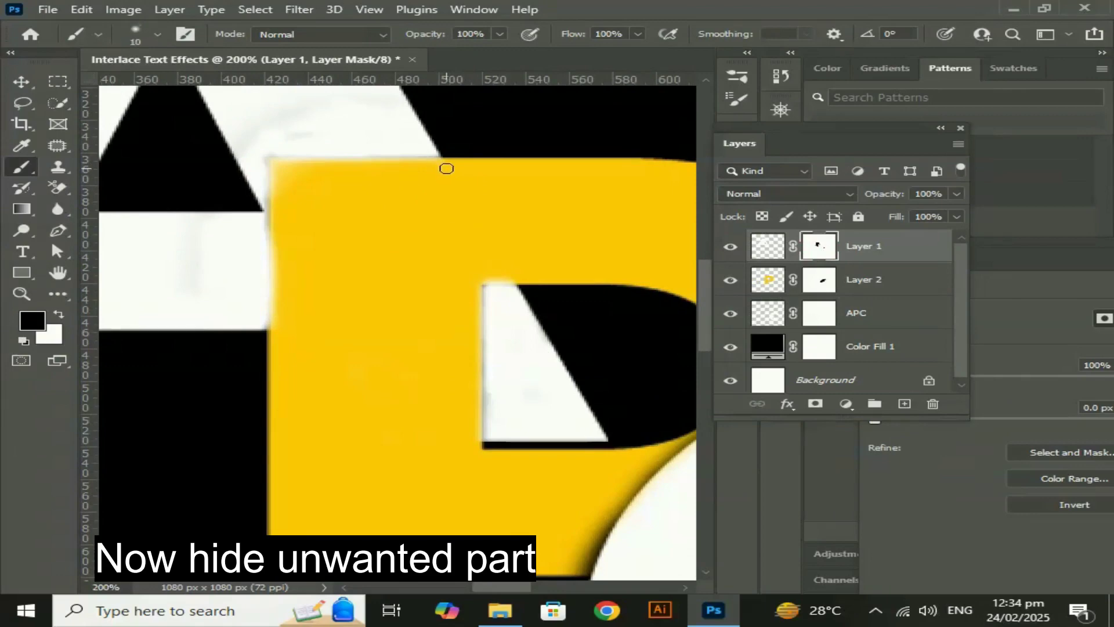
key(bracketright)
key(bracketright)
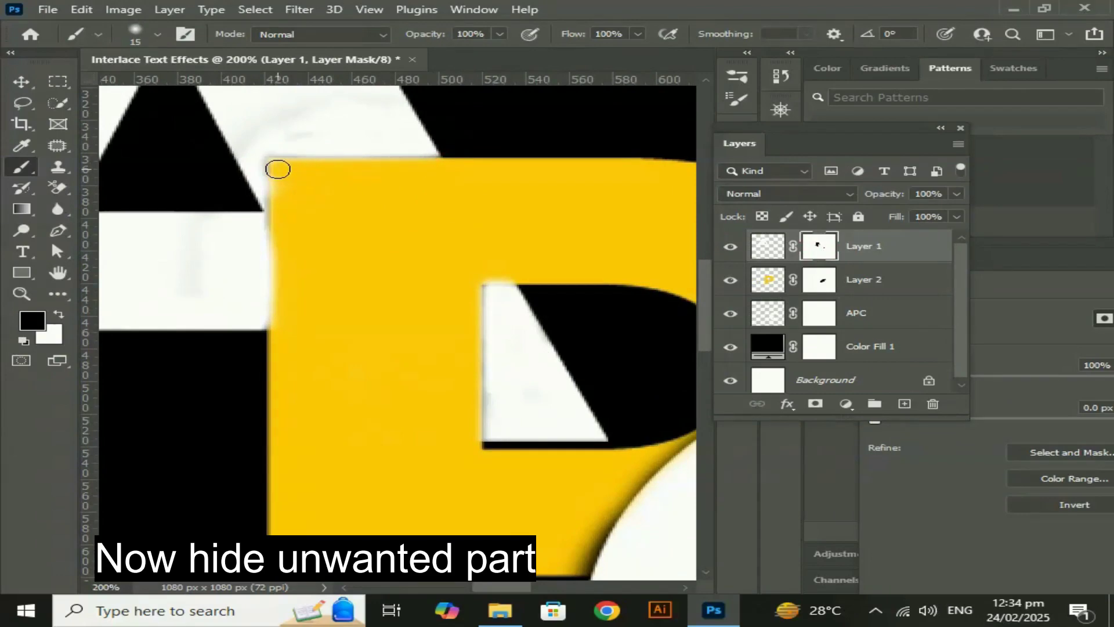
click(279, 172)
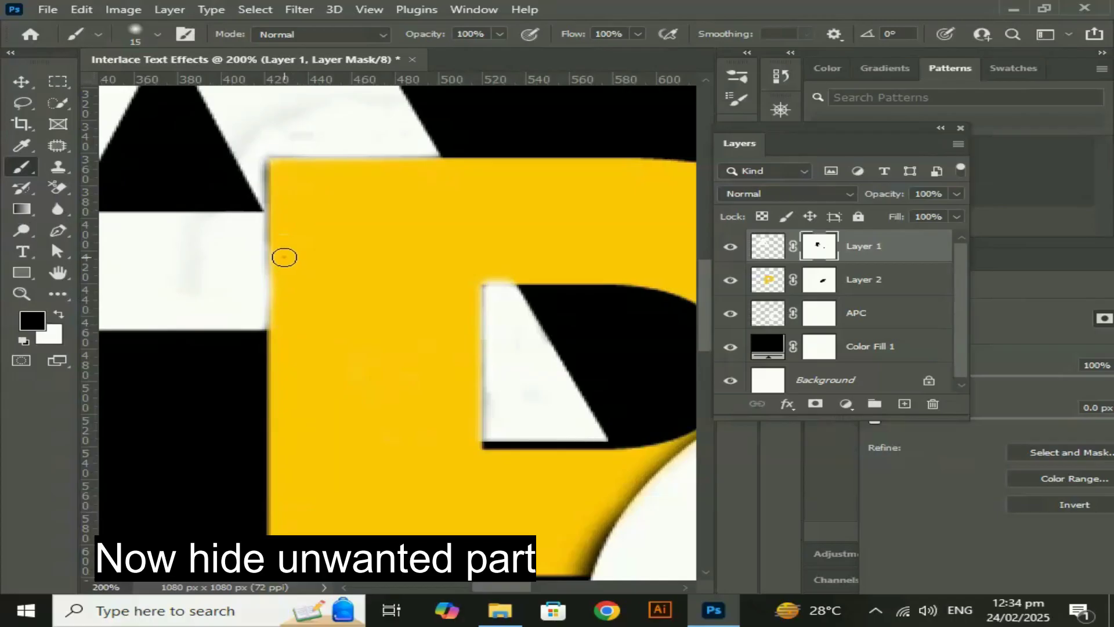
click(285, 257)
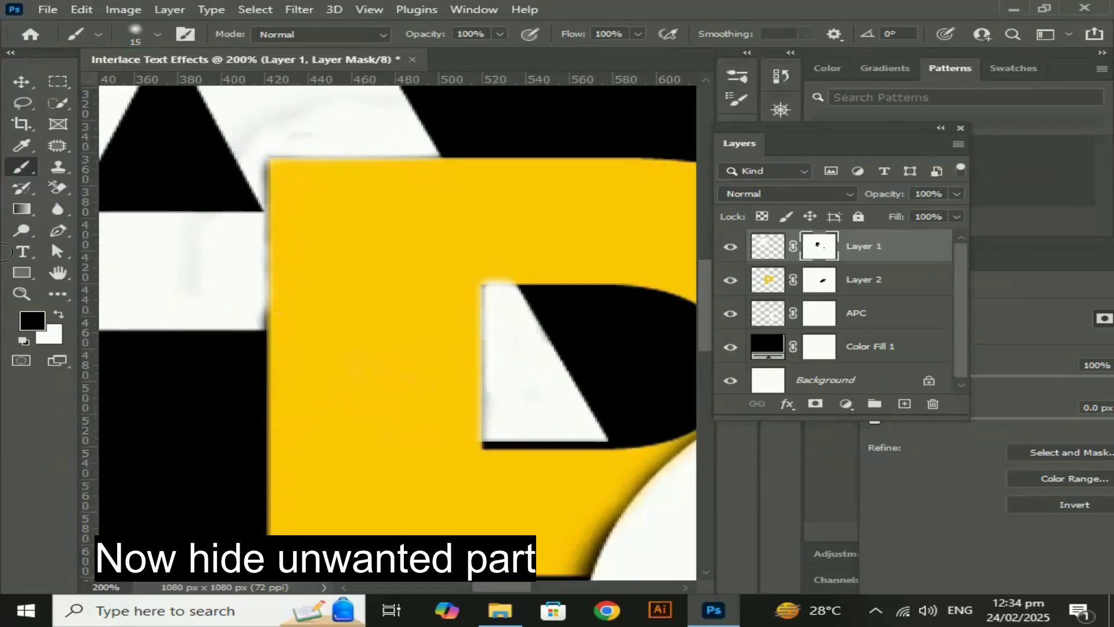
- Select the APC, Layer 2 and Layer 1 layers together and move the letters down to about X 175 px, Y 241 px
click(22, 81)
key(ctrl+minus)
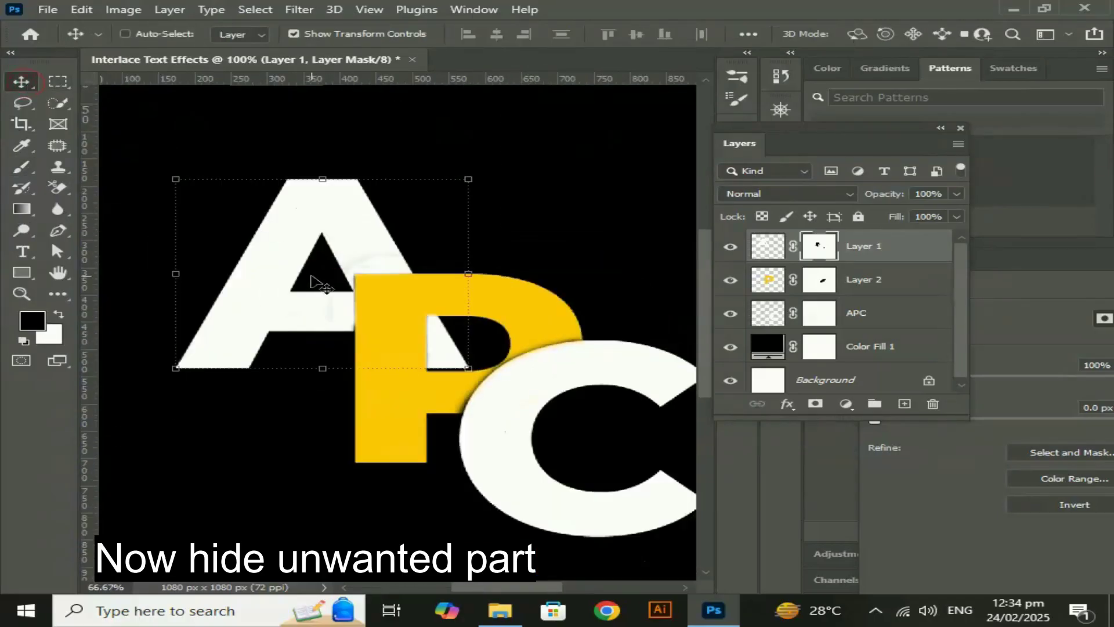
key(ctrl+minus)
key(ctrl+minus)
key(ctrl+minus)
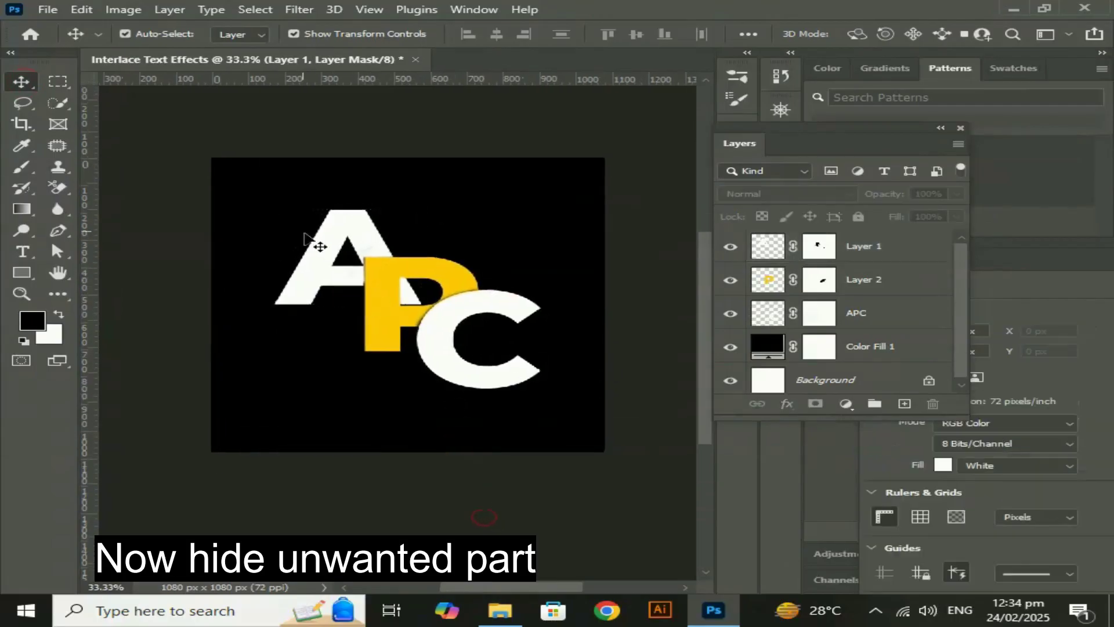
click(520, 336)
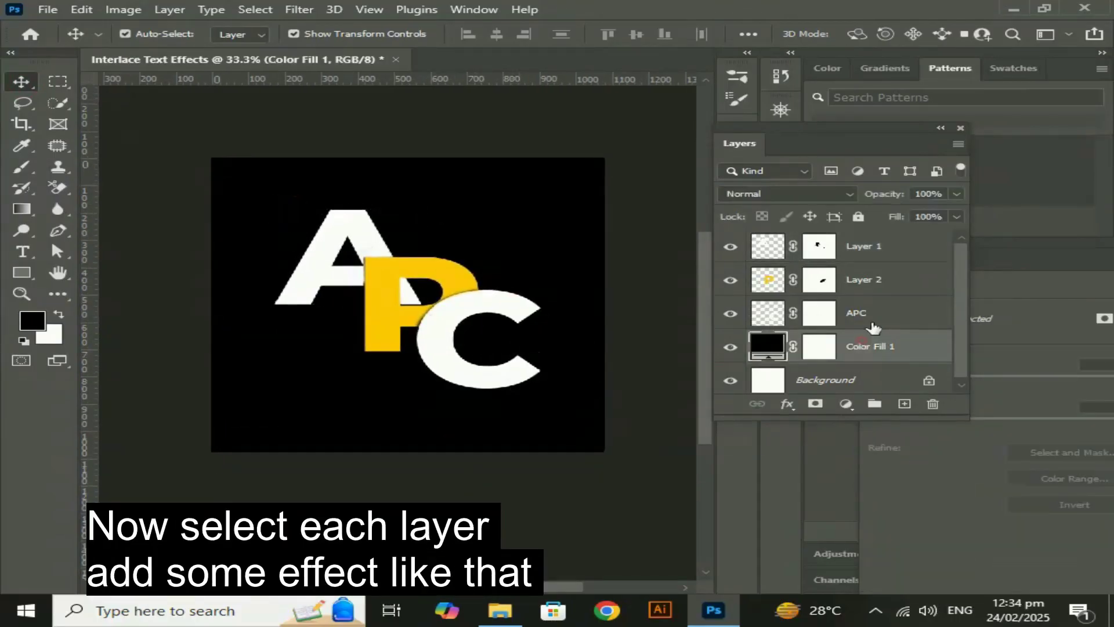
click(876, 313)
shift+click(894, 253)
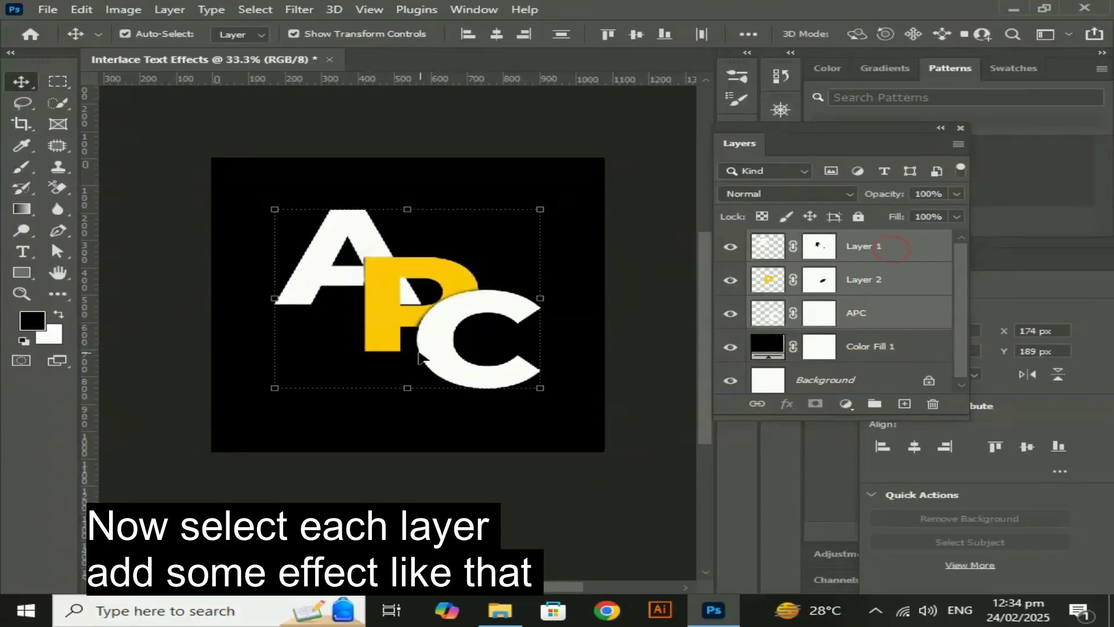
mouse_move(443, 361)
mouse_down()
mouse_move(453, 379)
mouse_move(443, 376)
mouse_up()
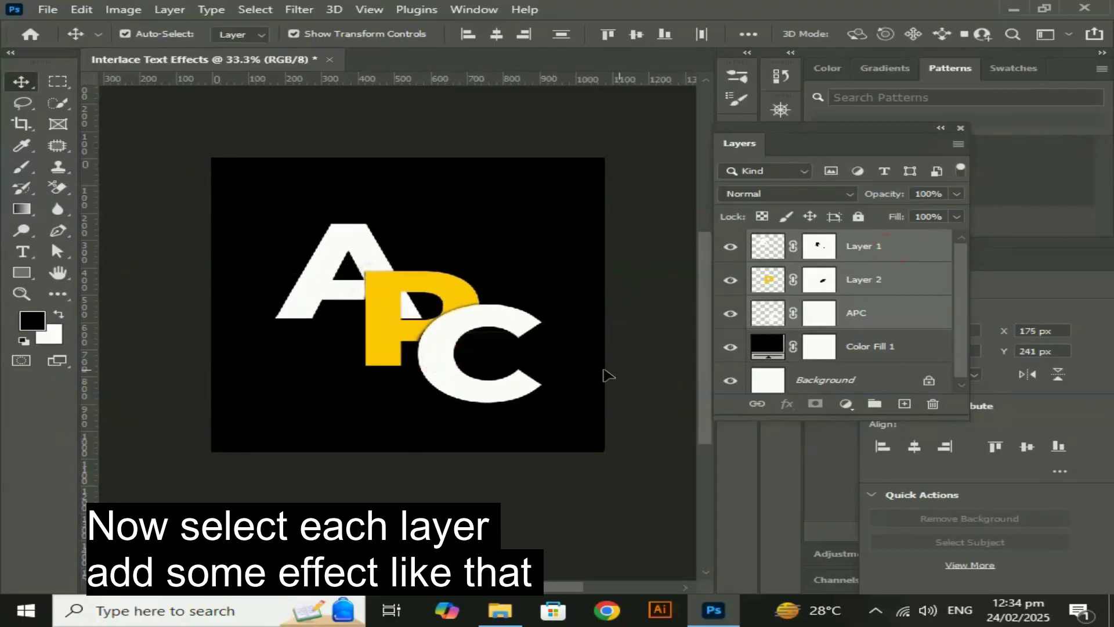
- Add a Bevel & Emboss effect to the APC layer that holds the C
drag(965, 329, 967, 355)
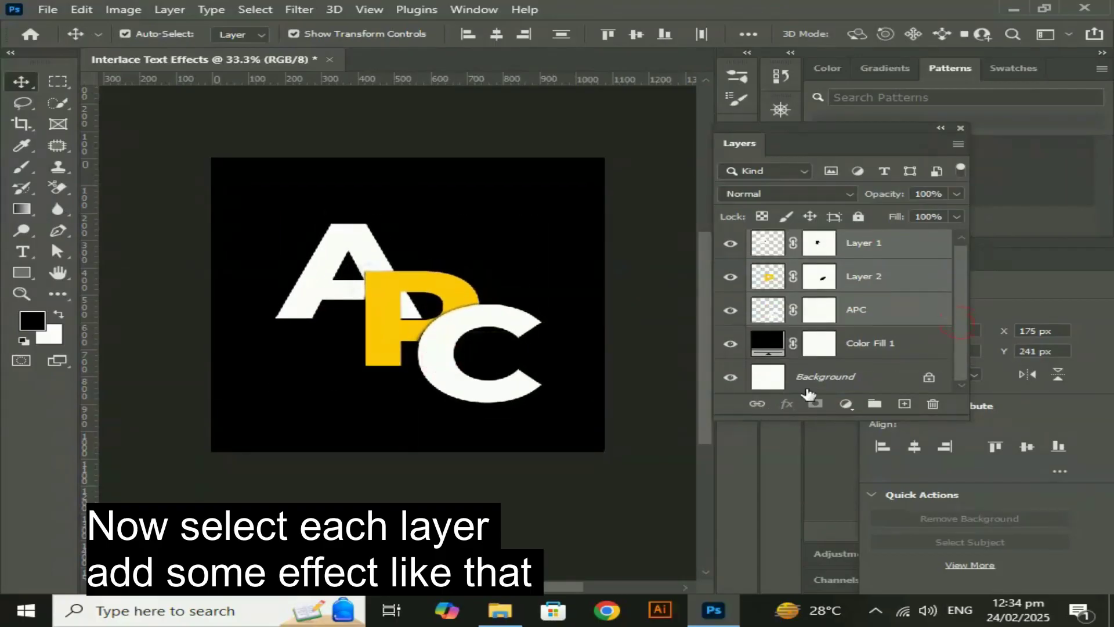
click(901, 313)
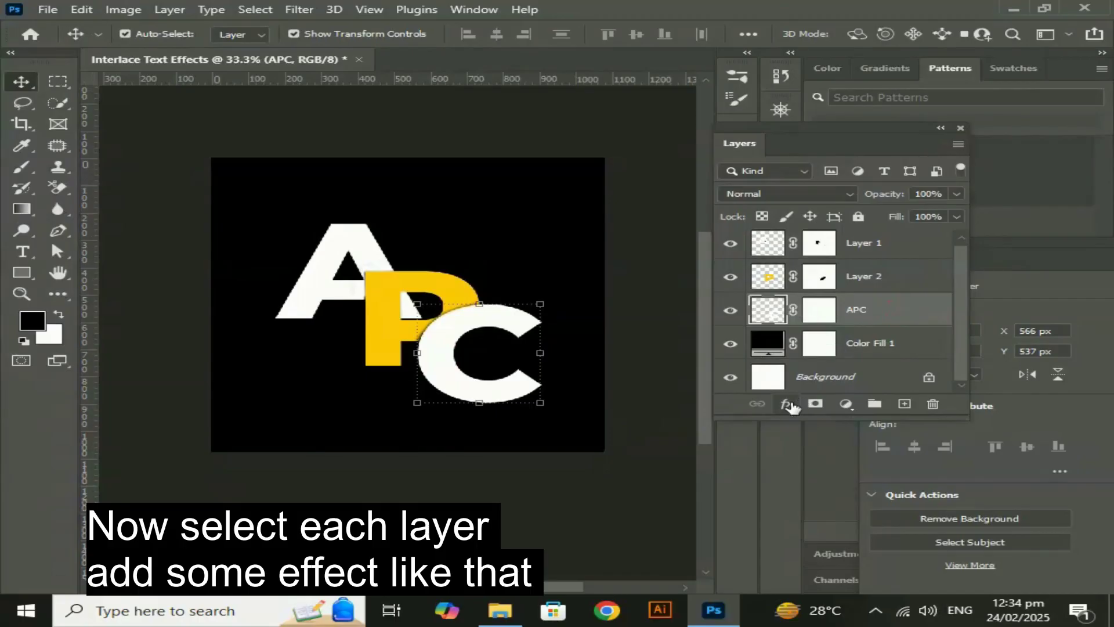
click(787, 403)
click(836, 426)
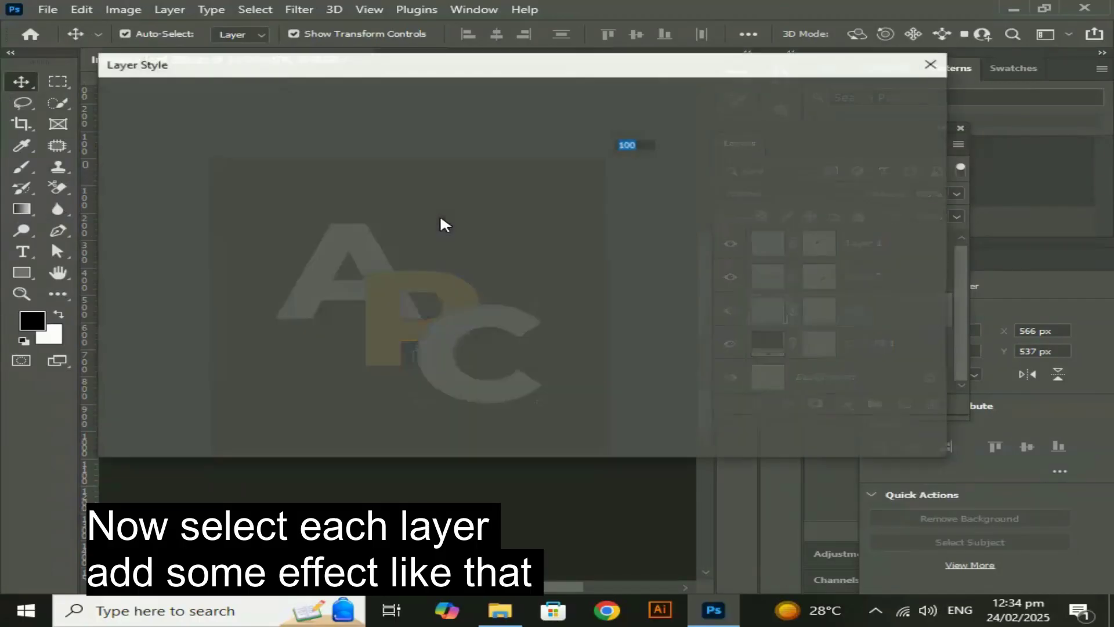
drag(359, 54, 822, 18)
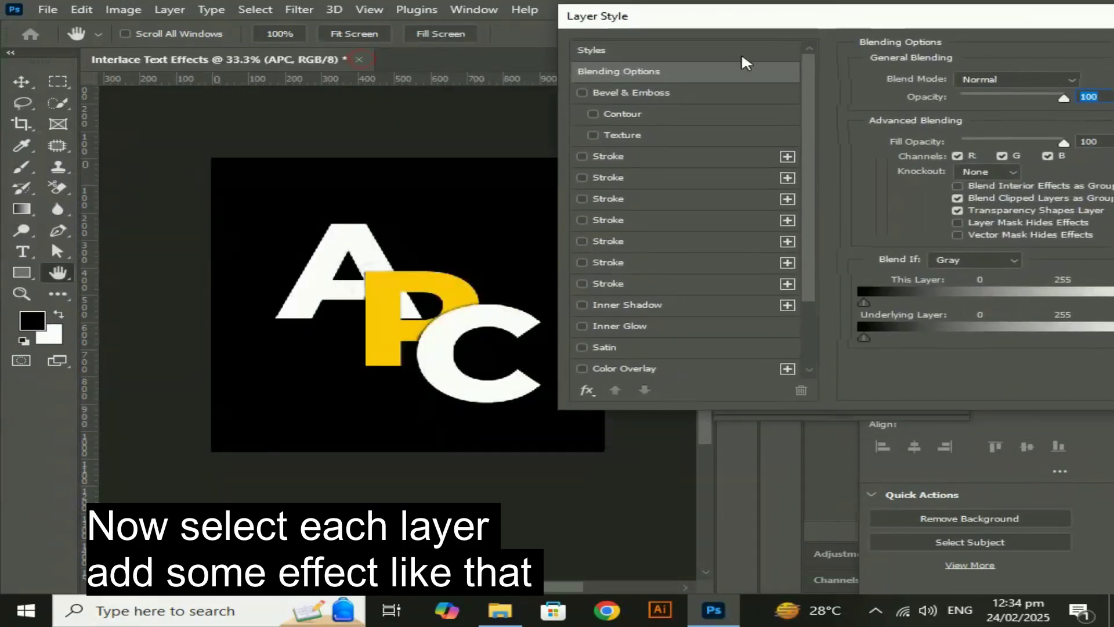
click(601, 92)
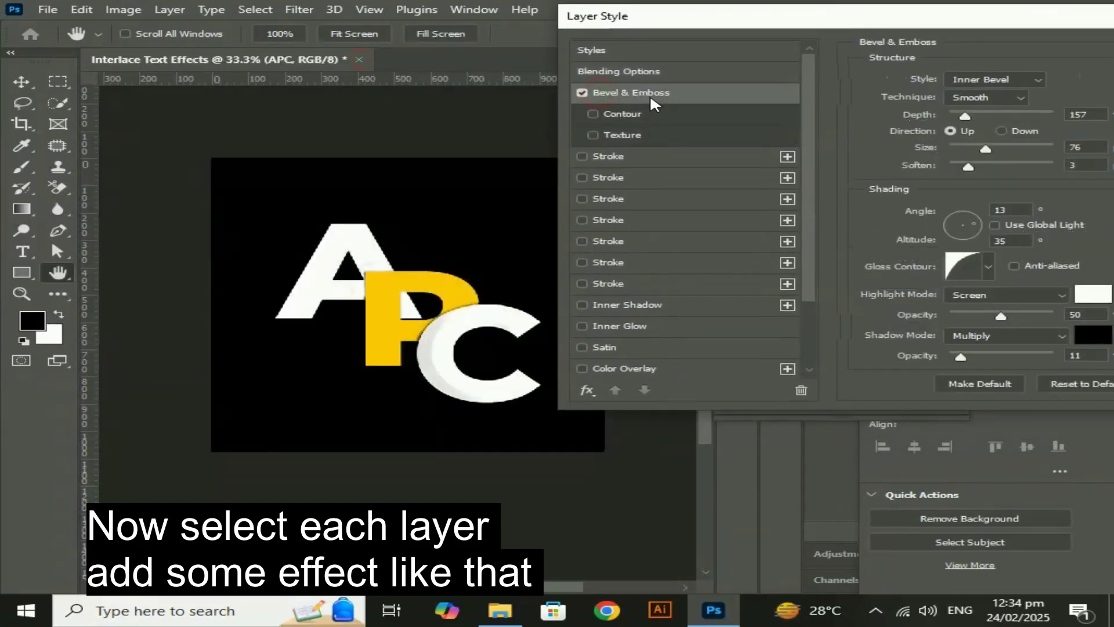
- Try the Emboss and Pillow Emboss styles, settle on Emboss, and set the size to 27 and soften to 15
click(1017, 83)
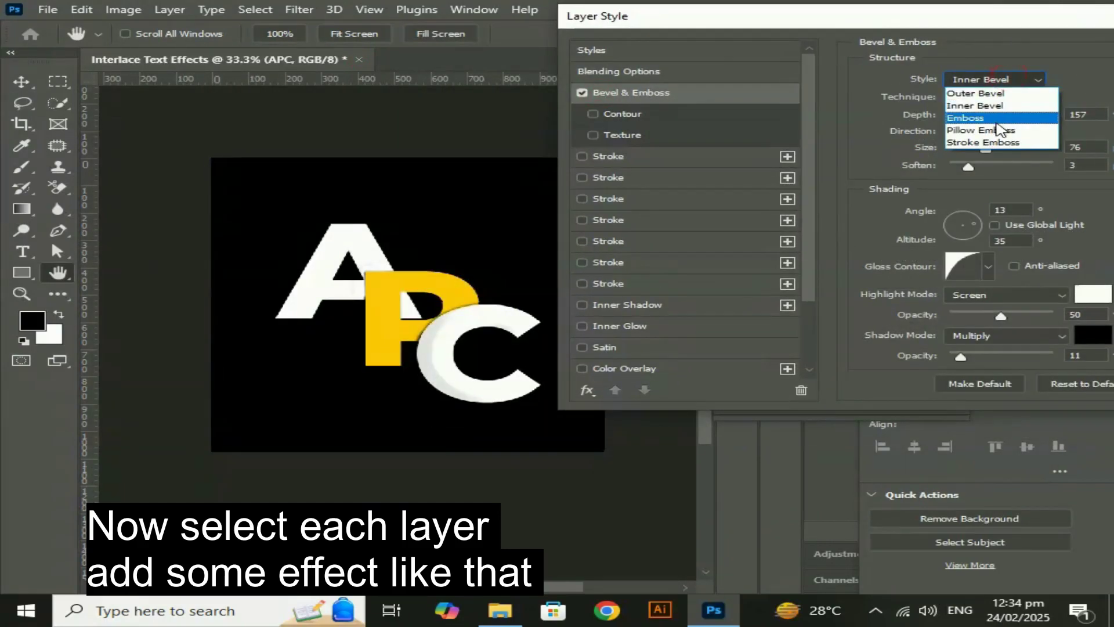
click(993, 126)
click(986, 80)
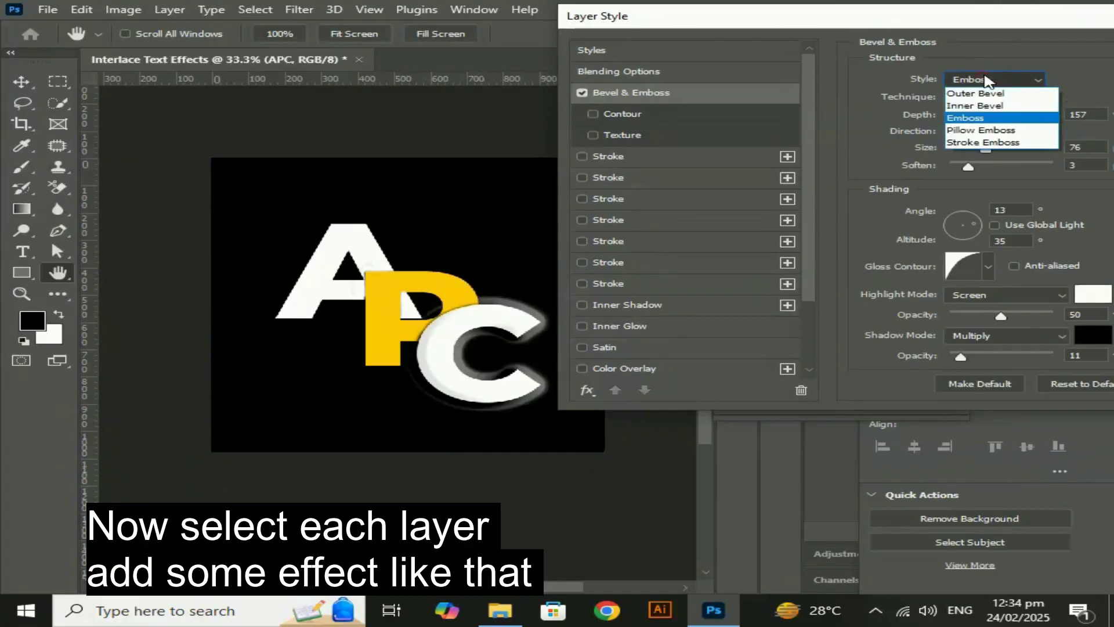
click(982, 133)
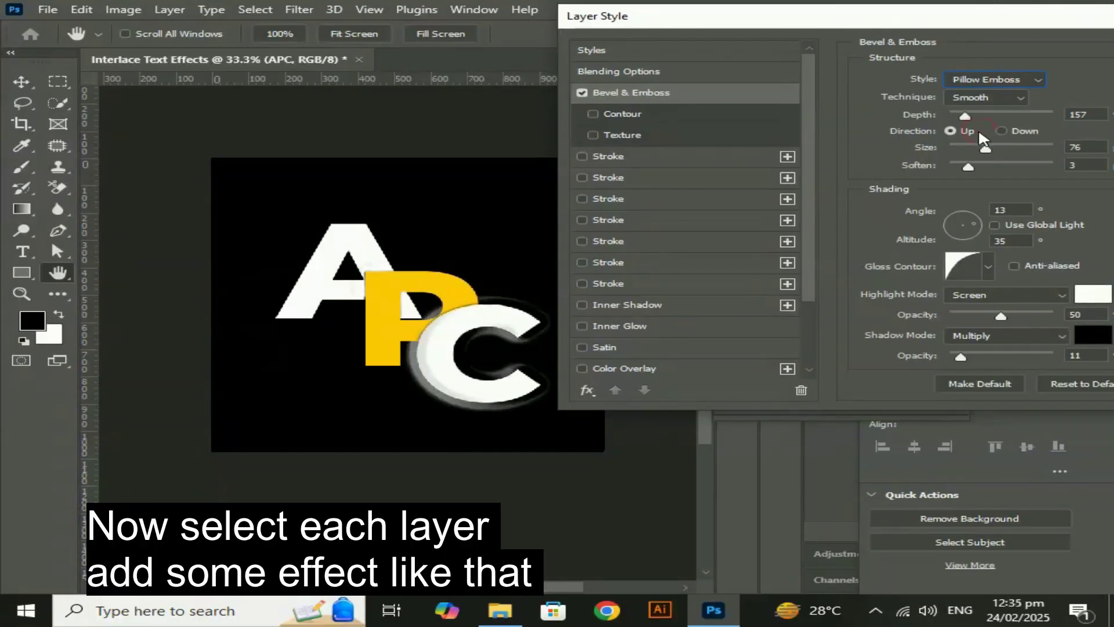
click(987, 80)
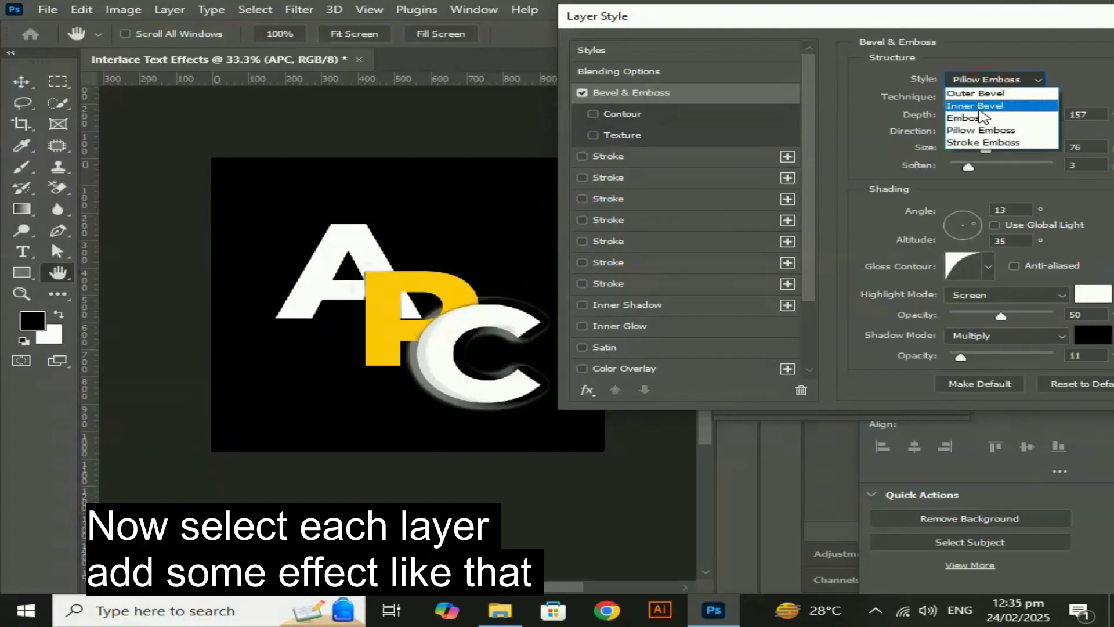
click(985, 118)
drag(985, 152, 968, 155)
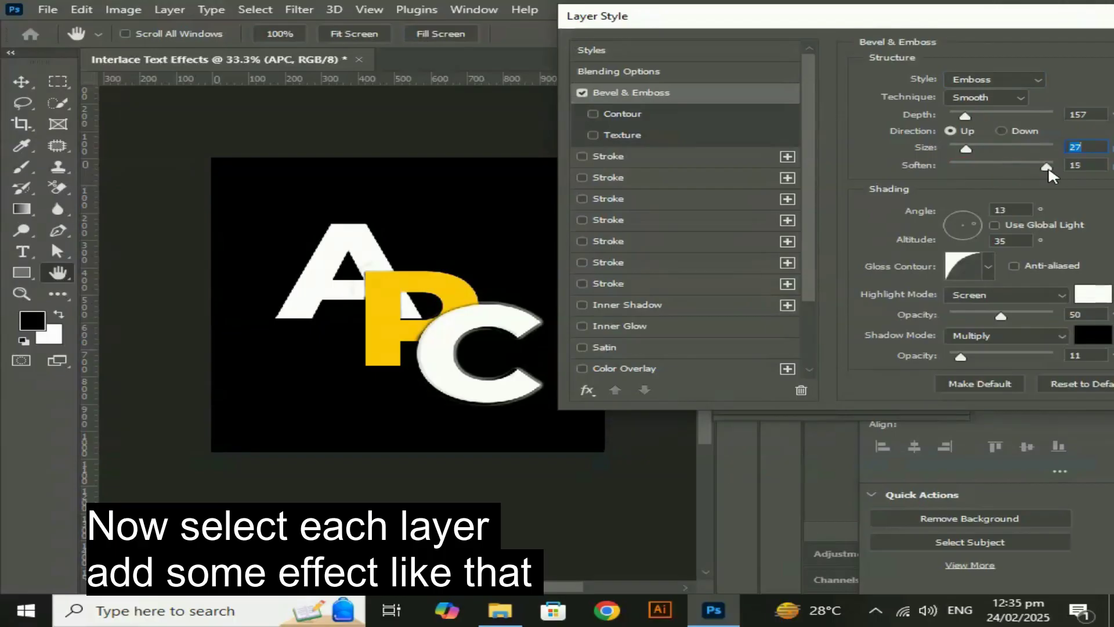
drag(1050, 170, 1045, 172)
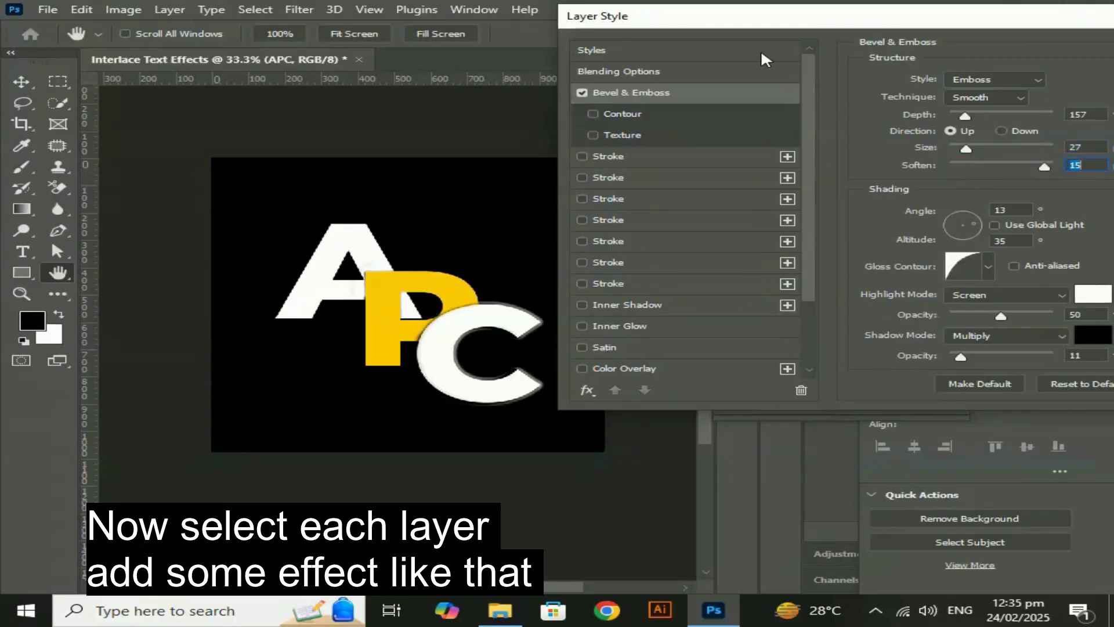
- Enable Inner Glow on the C's layer and set the glow colour to a saturated yellow-orange
drag(813, 283, 815, 370)
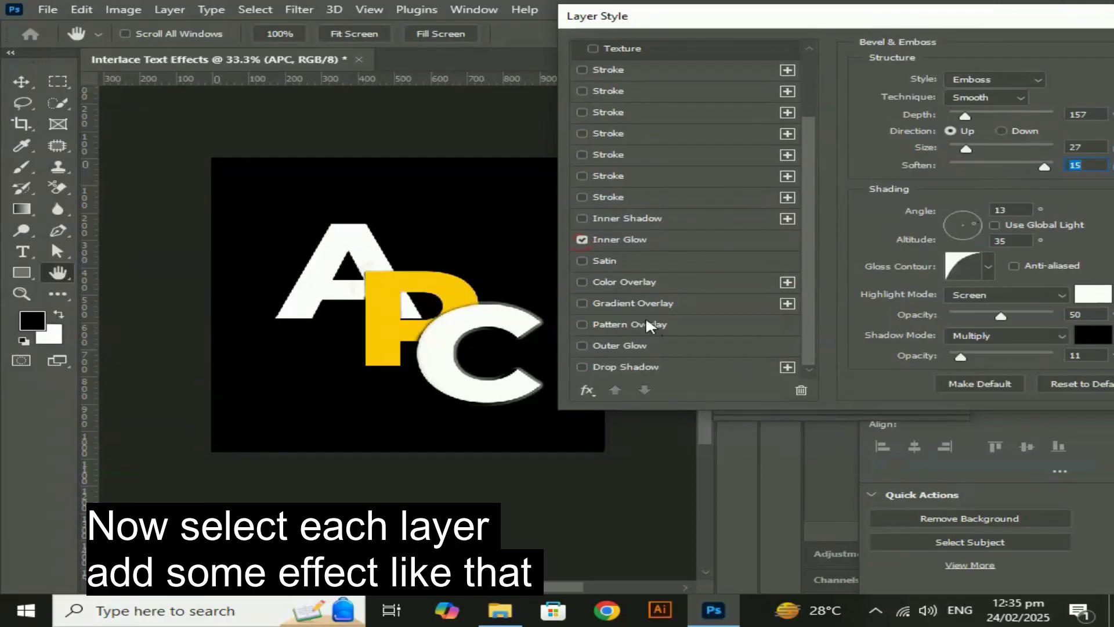
click(632, 243)
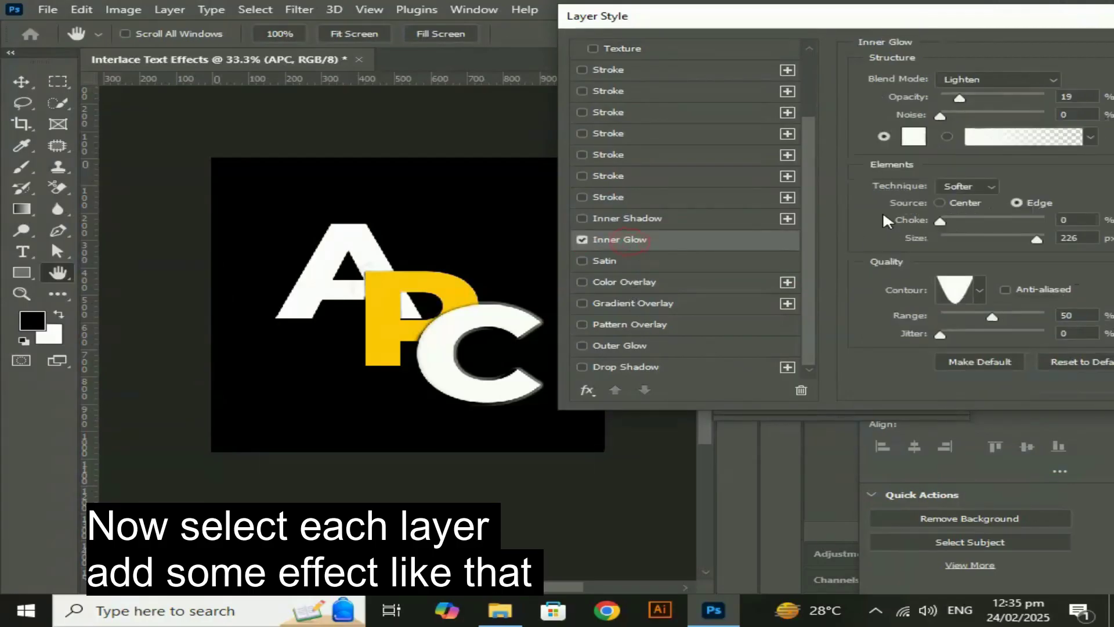
click(912, 141)
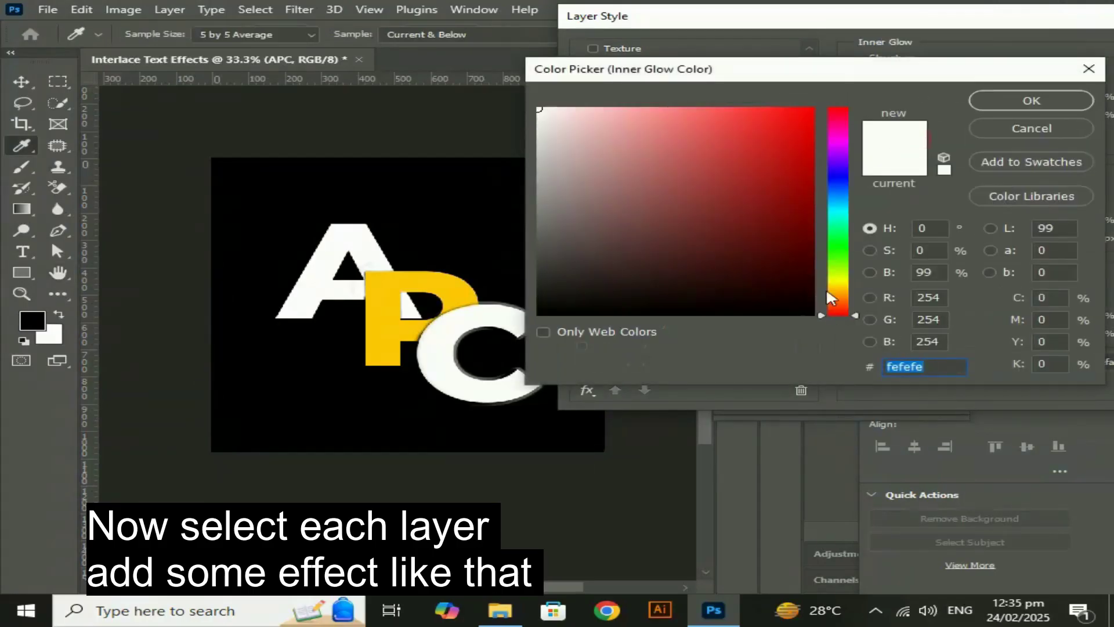
click(839, 276)
drag(841, 283, 839, 294)
drag(798, 152, 825, 112)
drag(835, 293, 834, 289)
click(1036, 107)
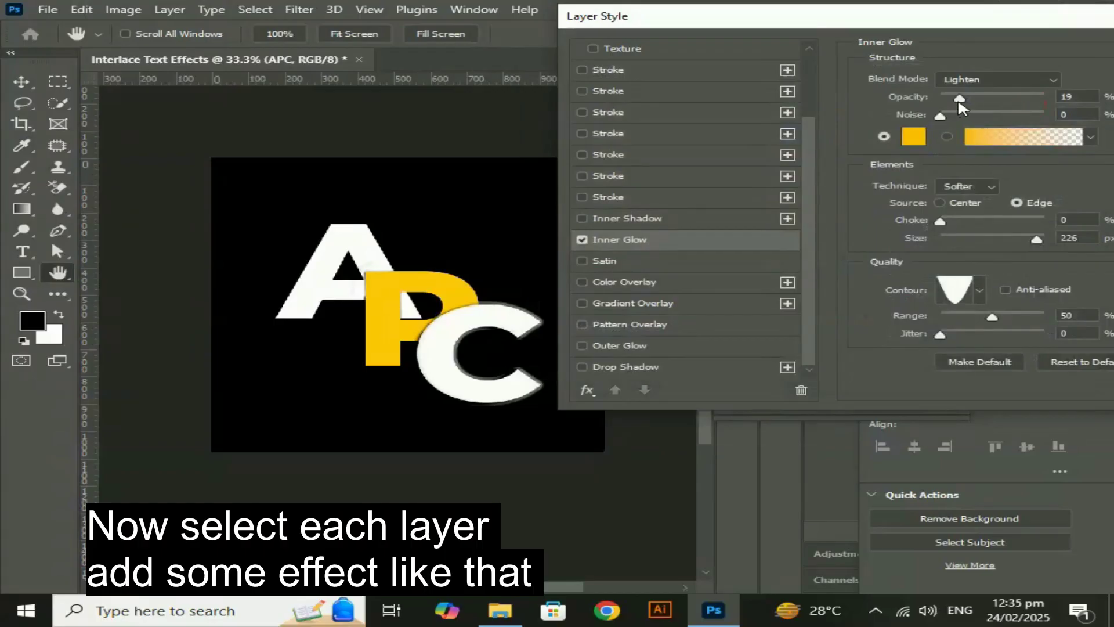
- Set the C's Inner Glow to Normal blend mode, 34% opacity and the linear contour
drag(960, 102, 1043, 107)
click(1019, 82)
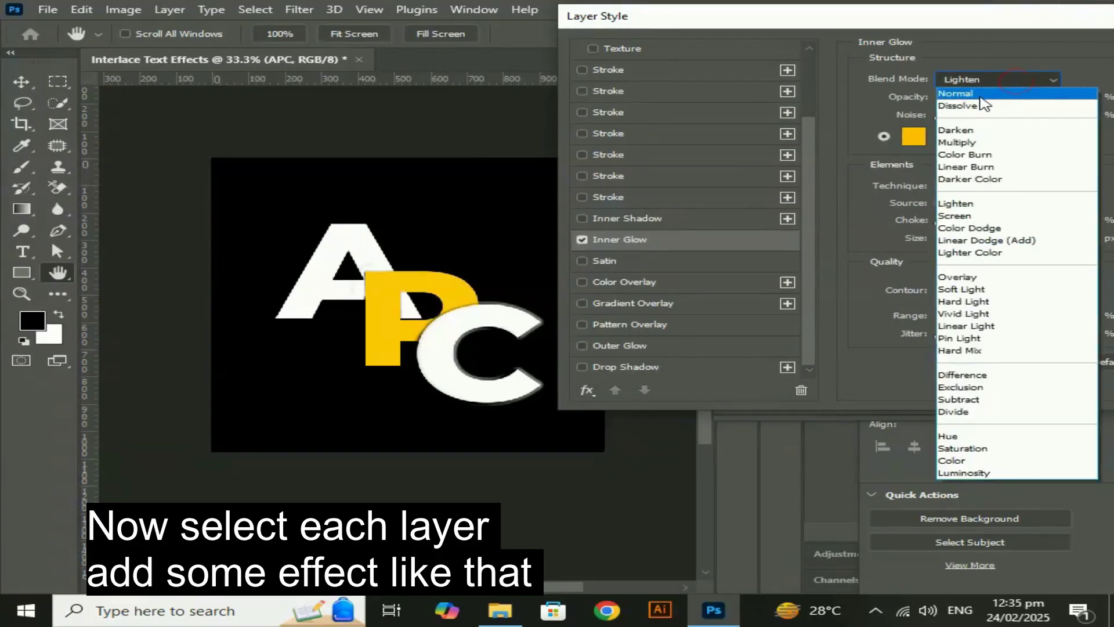
click(978, 87)
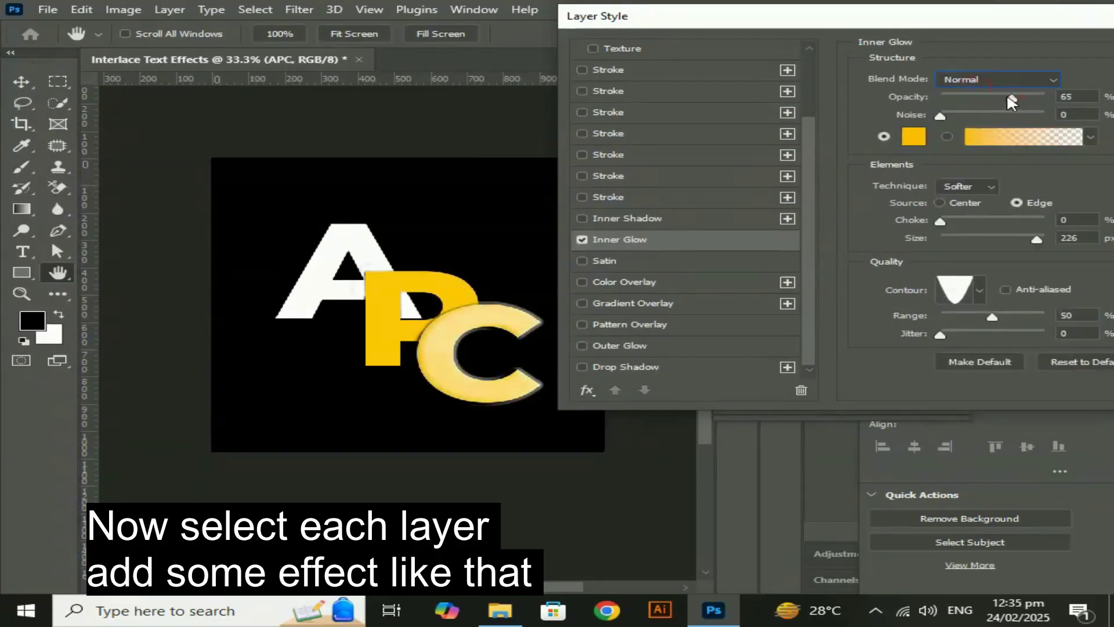
drag(1011, 101, 984, 103)
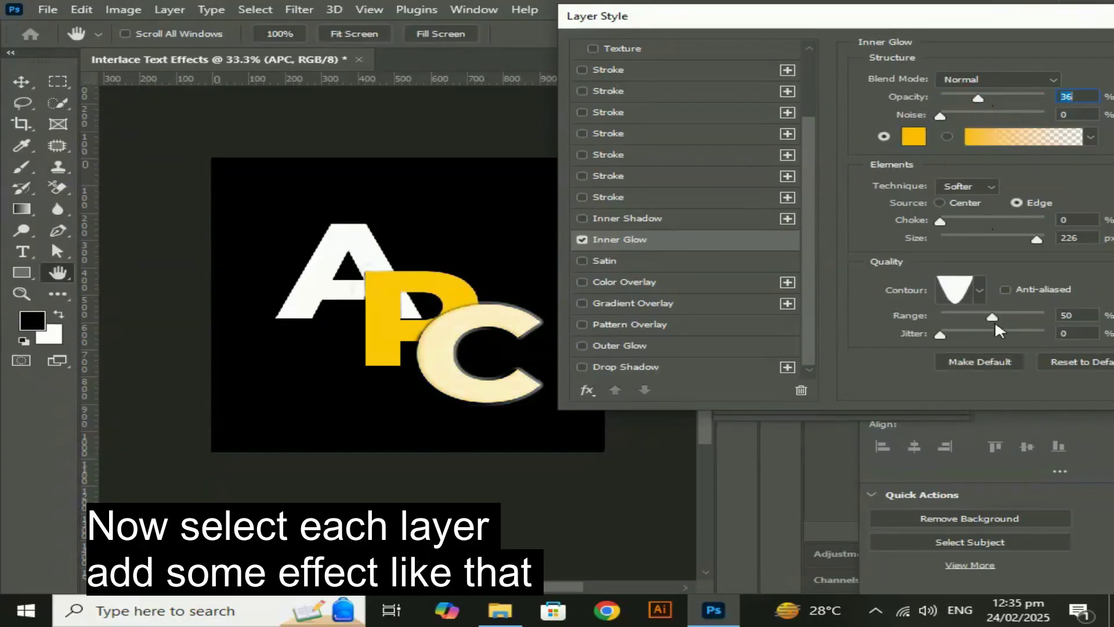
click(980, 290)
click(842, 329)
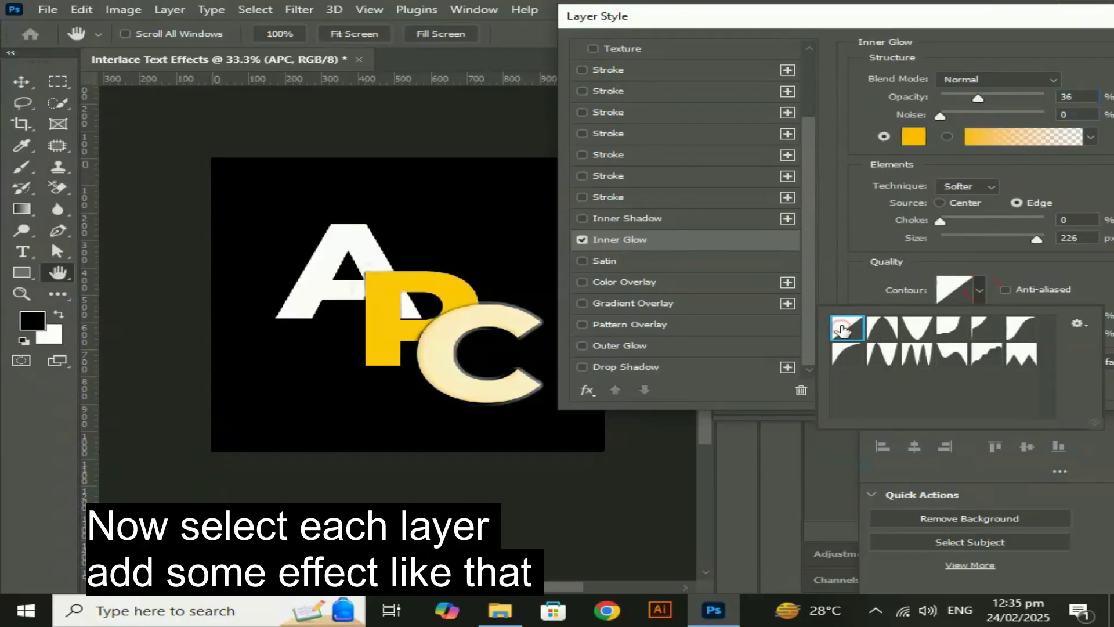
click(988, 106)
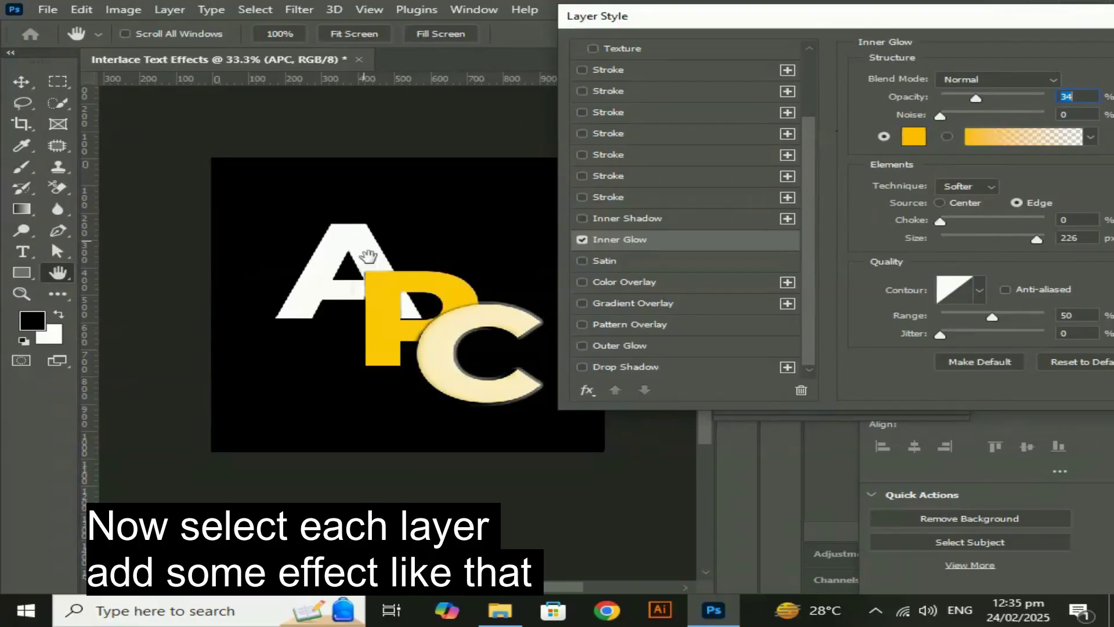
- Add a Drop Shadow to the C in yellow-orange ffba00 and apply the layer style
click(612, 364)
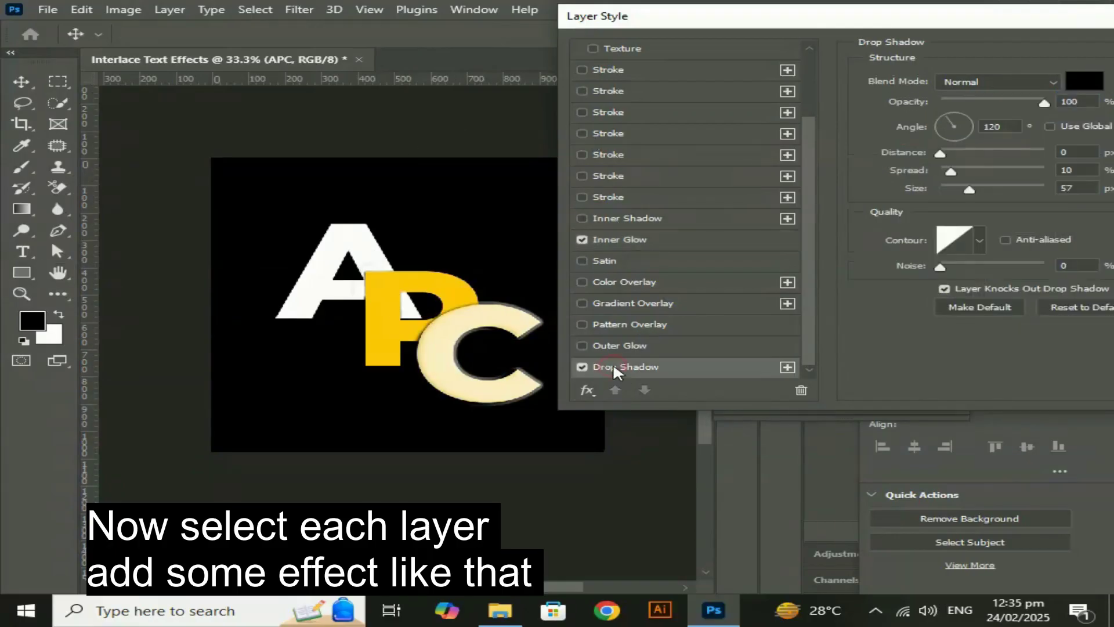
click(1079, 87)
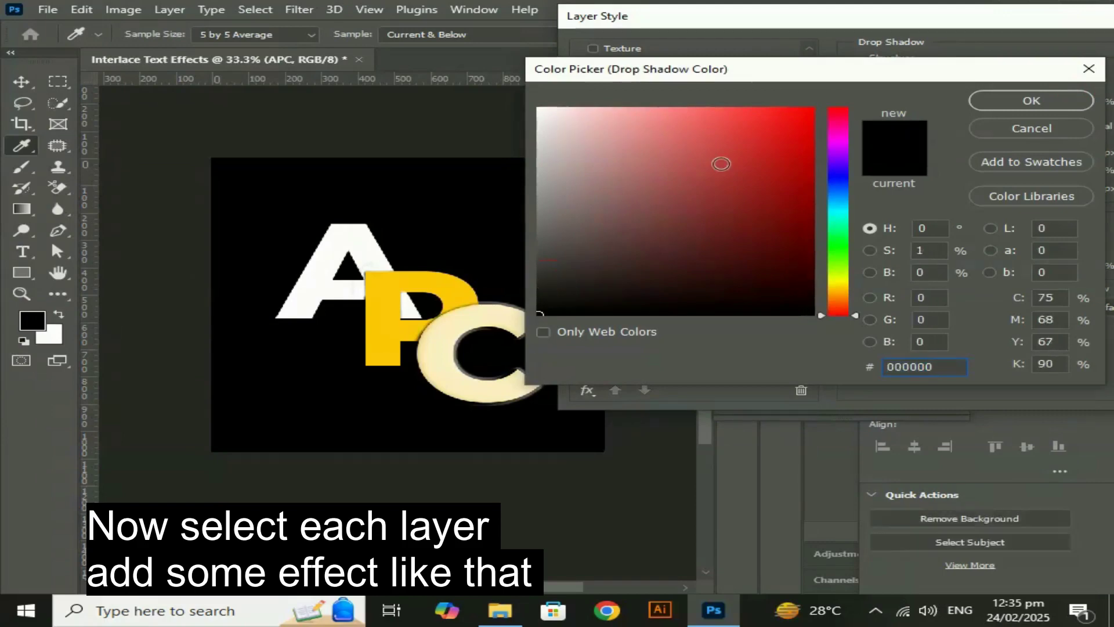
click(837, 282)
click(836, 290)
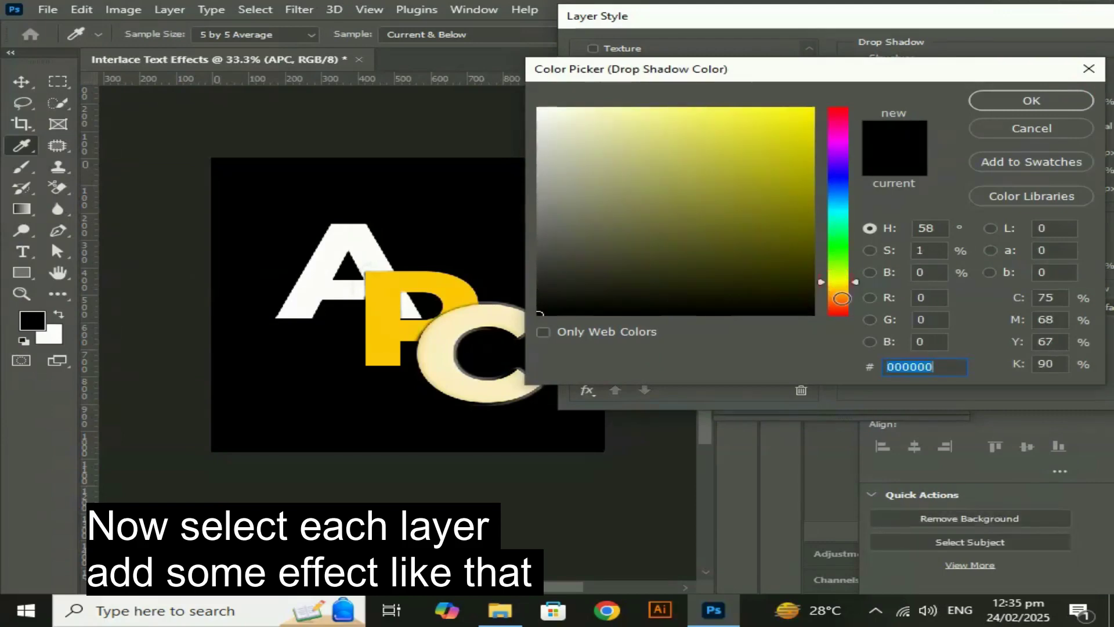
drag(807, 197, 816, 103)
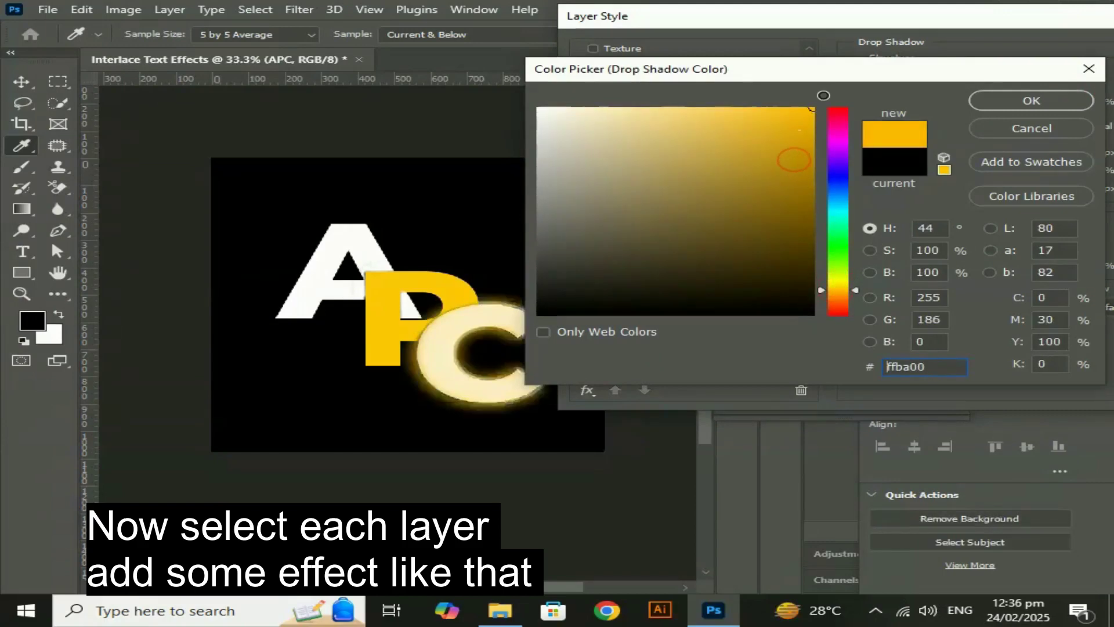
drag(767, 76, 717, 126)
click(946, 154)
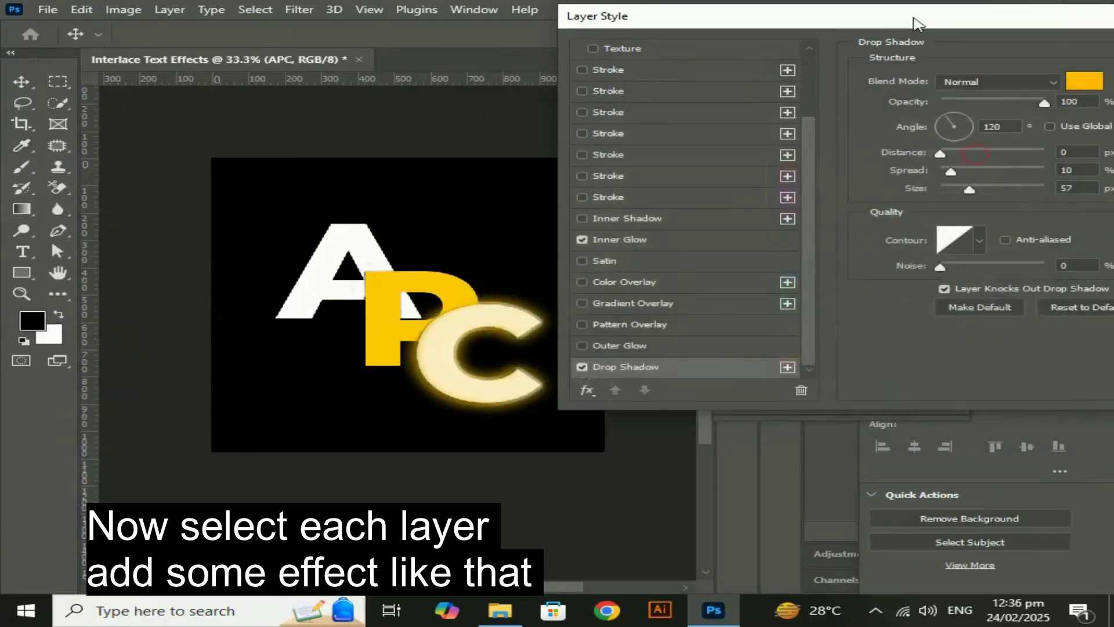
drag(936, 23, 355, 62)
click(749, 90)
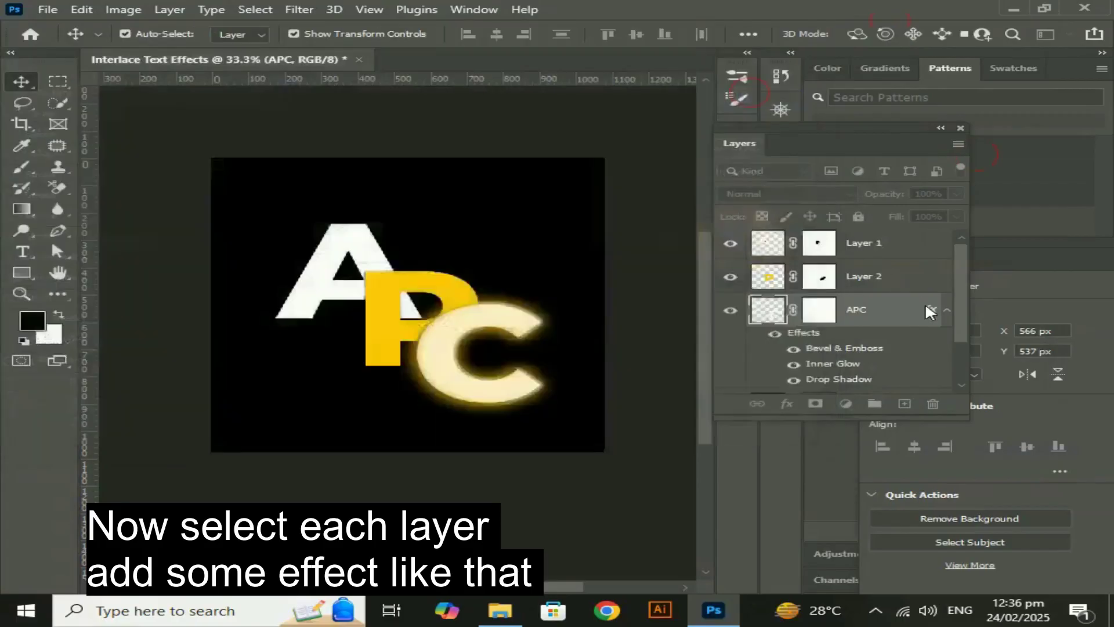
- Copy the APC layer's effects to Layer 2 and set the copied Inner Glow to colour fbfbfb at 22% opacity
drag(929, 310, 914, 275)
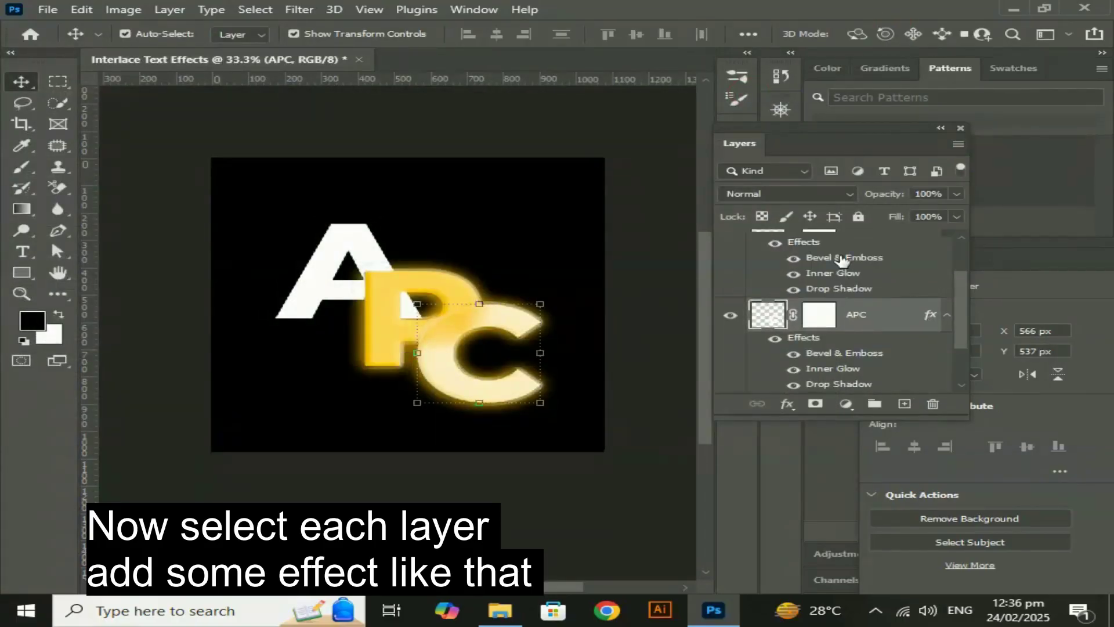
click(795, 245)
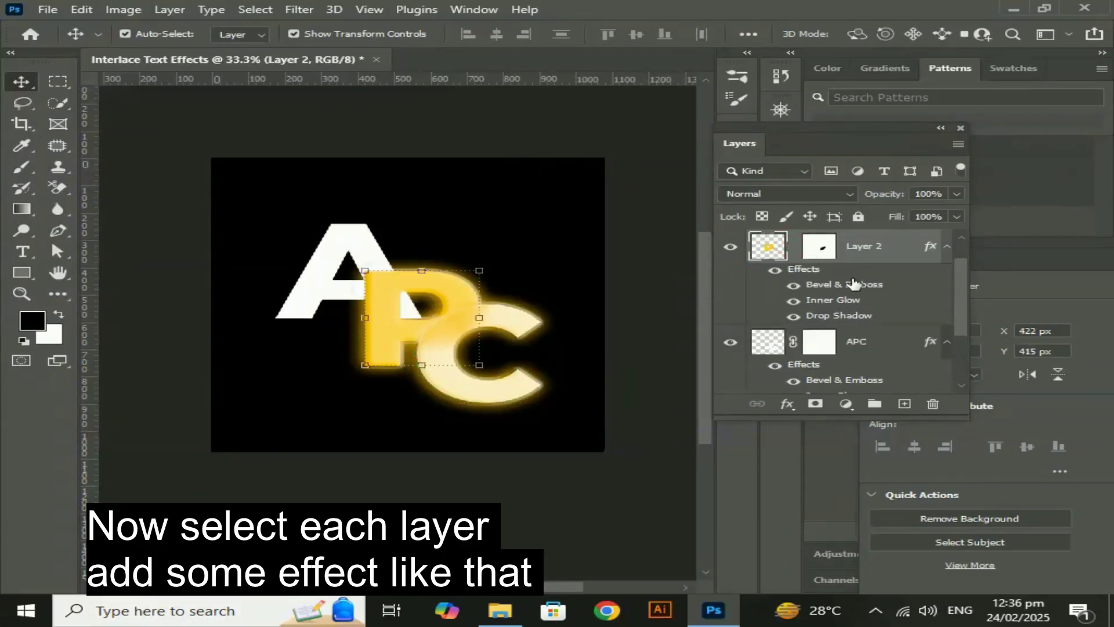
double_click(806, 272)
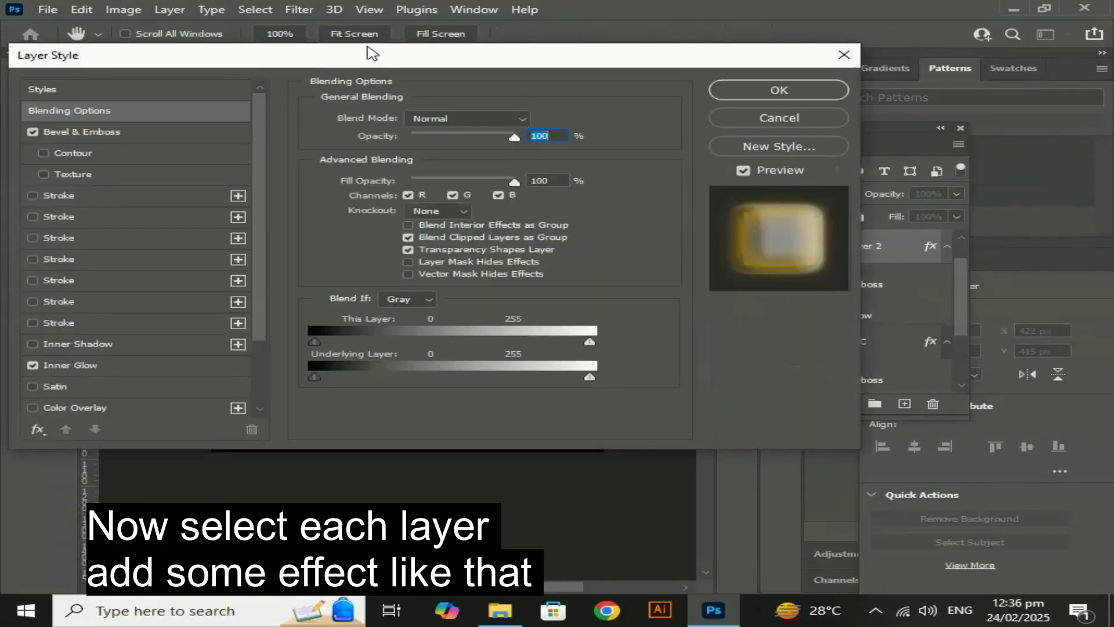
drag(376, 58, 907, 33)
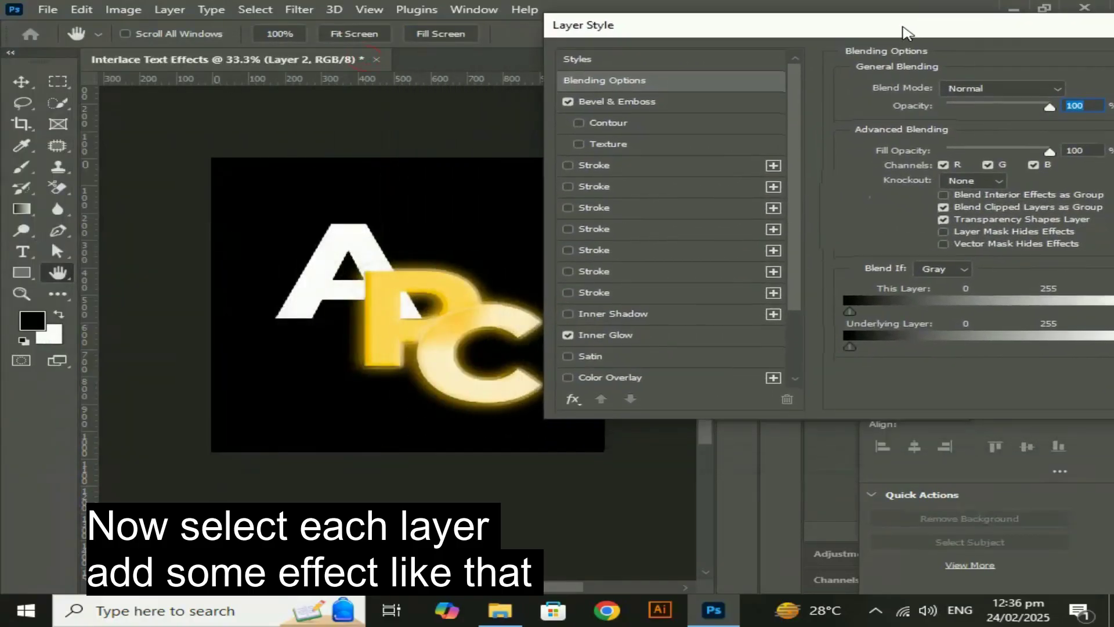
scroll(789, 195, down, 2)
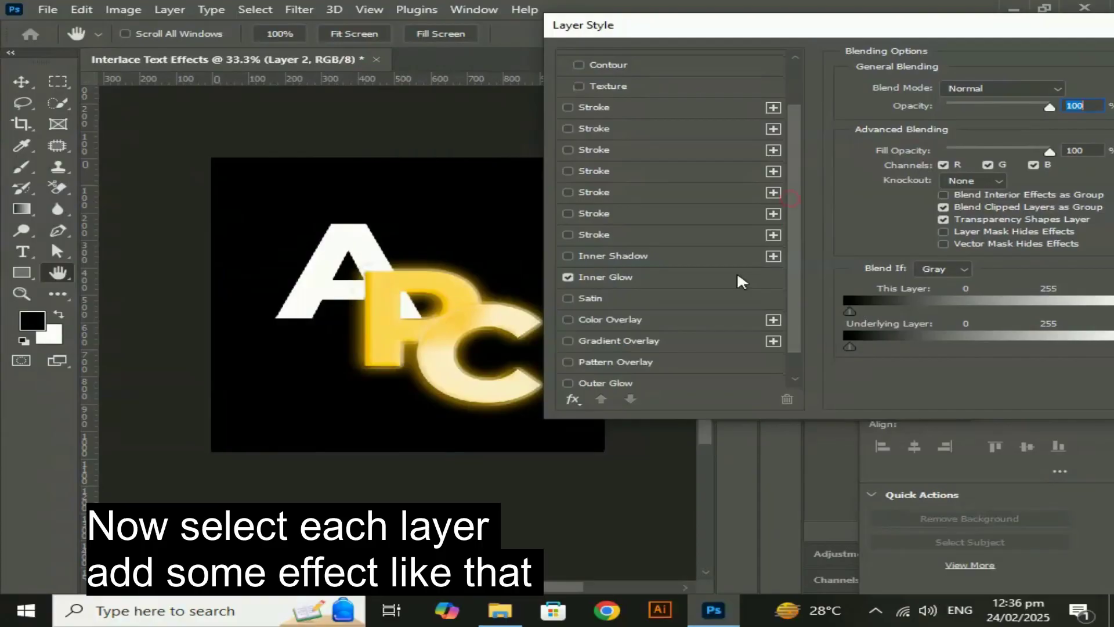
click(627, 277)
click(904, 151)
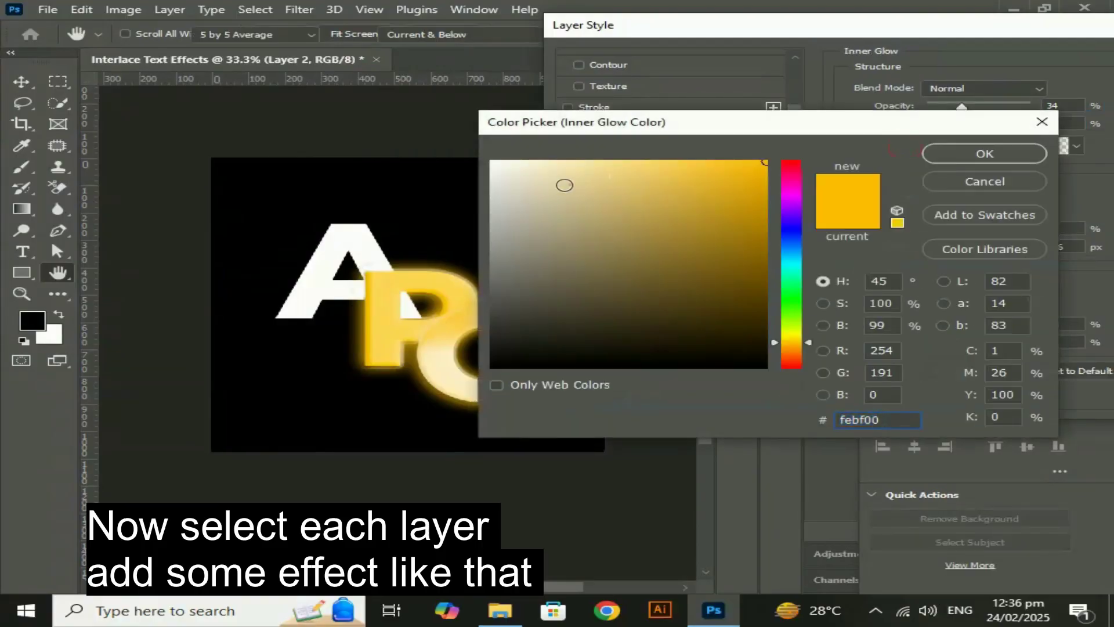
drag(564, 184, 493, 164)
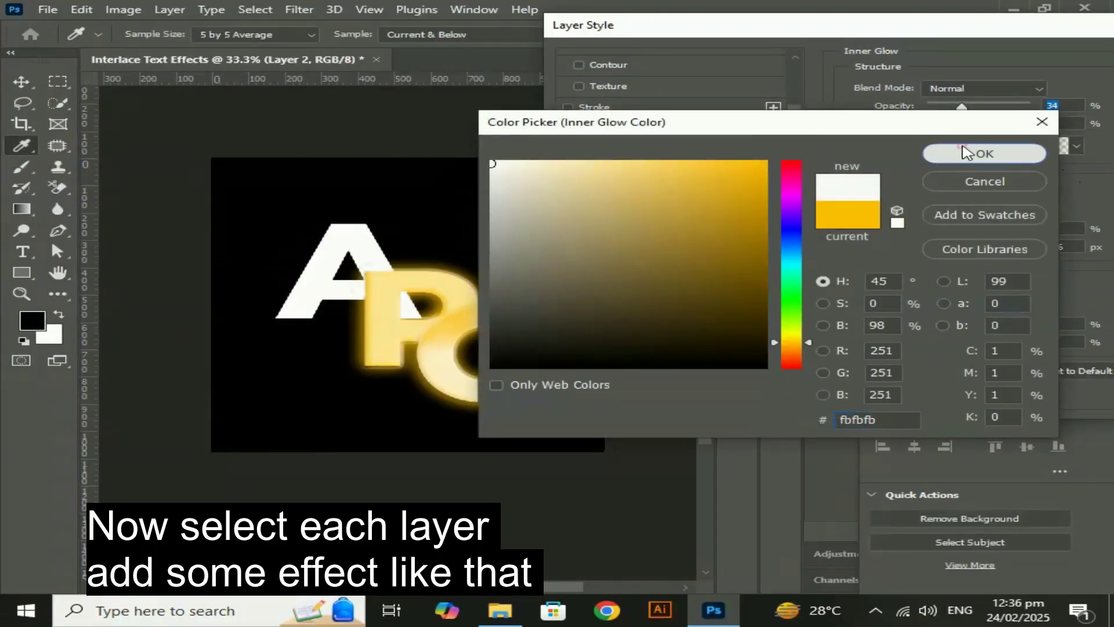
click(980, 154)
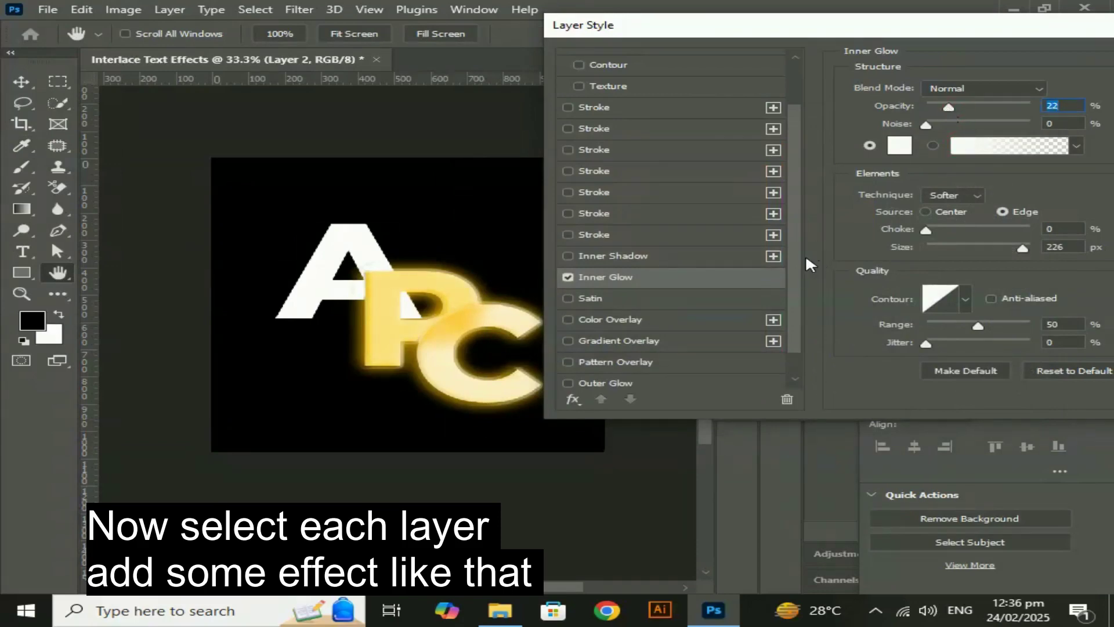
- Change Layer 2's Drop Shadow to white with a size of 0 px and apply the layer style
drag(795, 258, 787, 330)
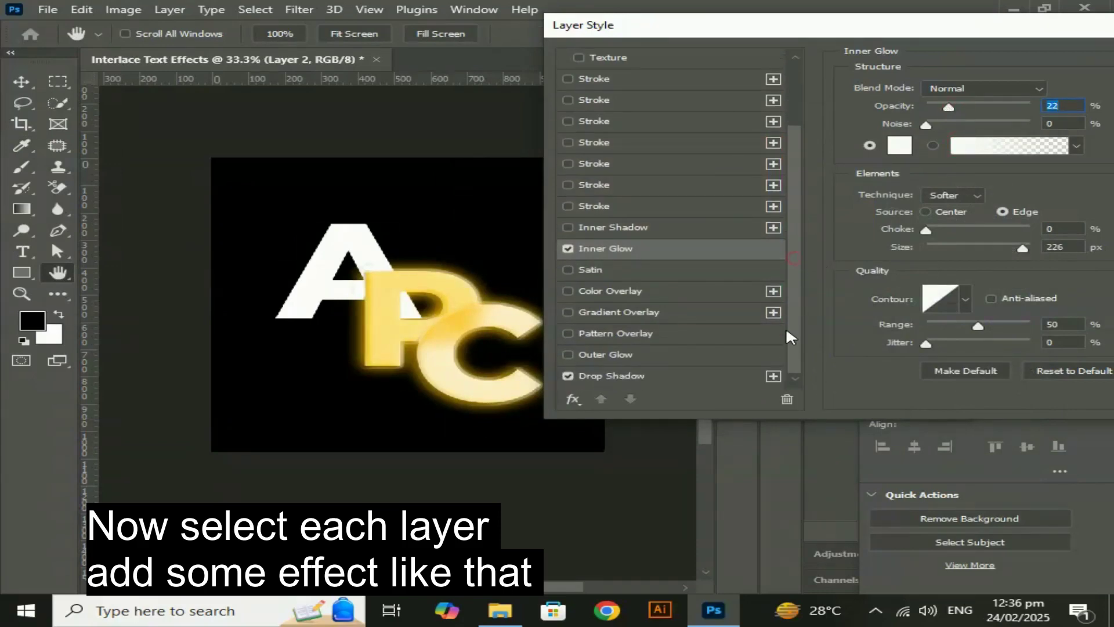
click(677, 374)
click(1066, 90)
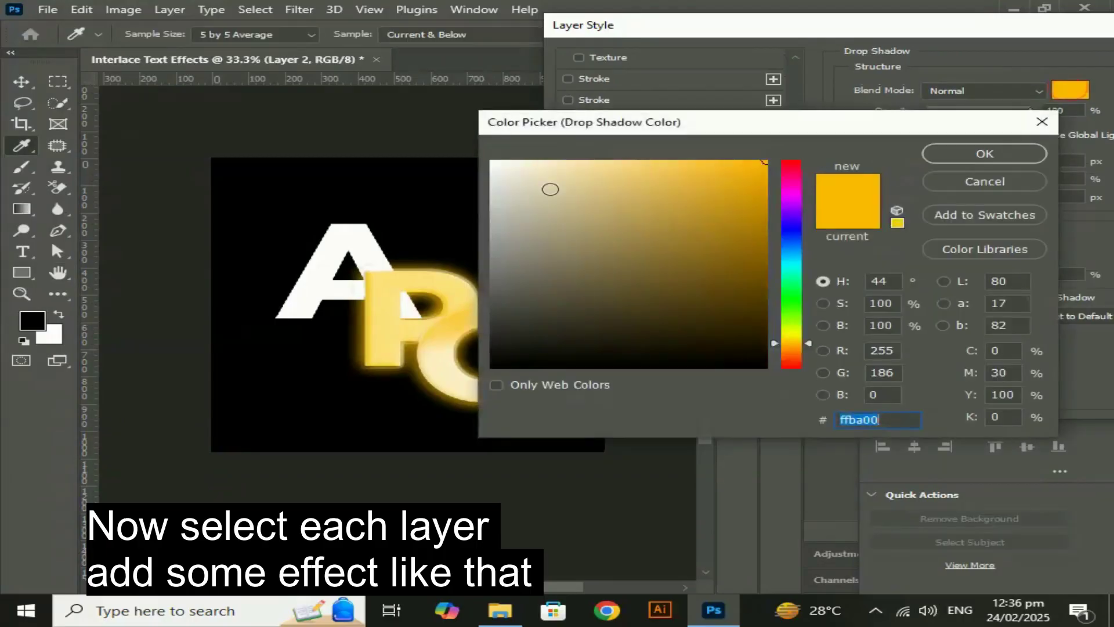
drag(550, 188, 493, 162)
click(975, 154)
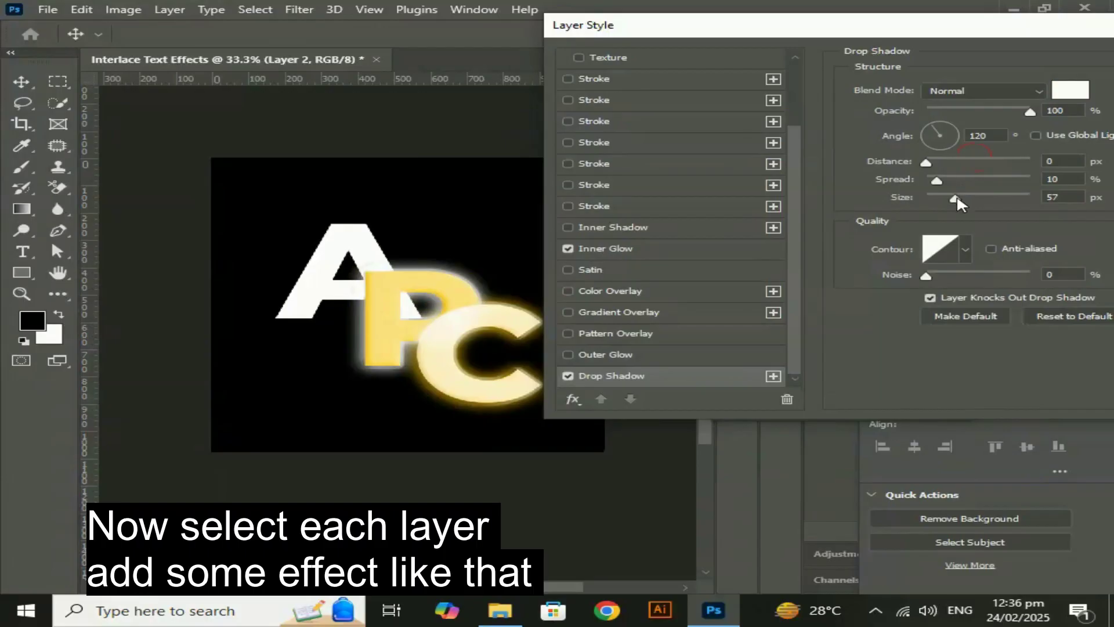
drag(957, 198, 933, 206)
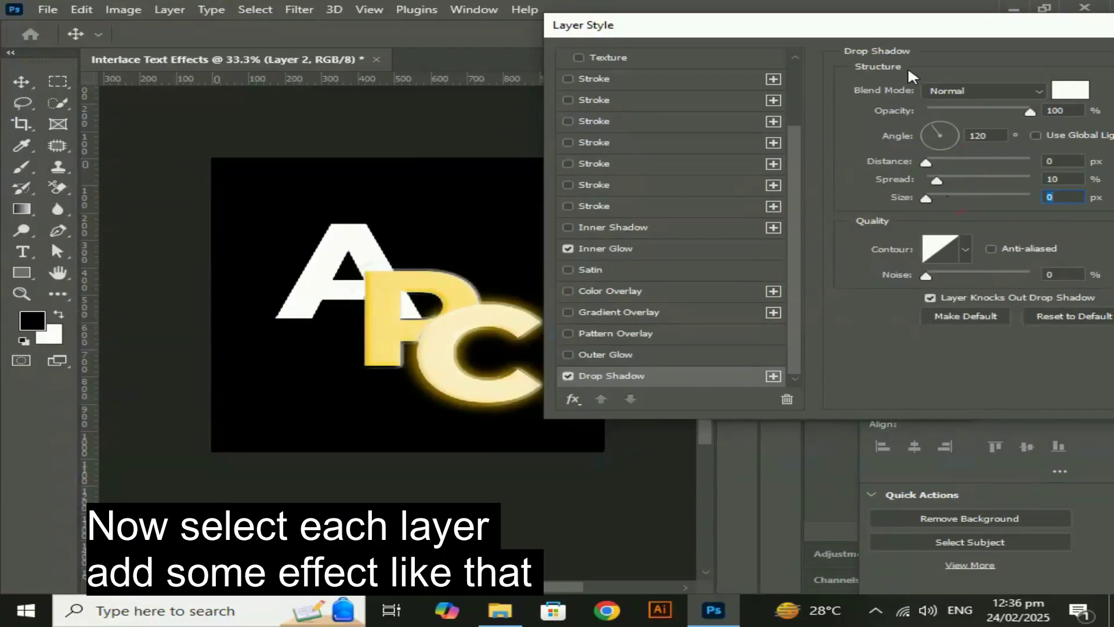
drag(667, 24, 39, 1)
click(706, 58)
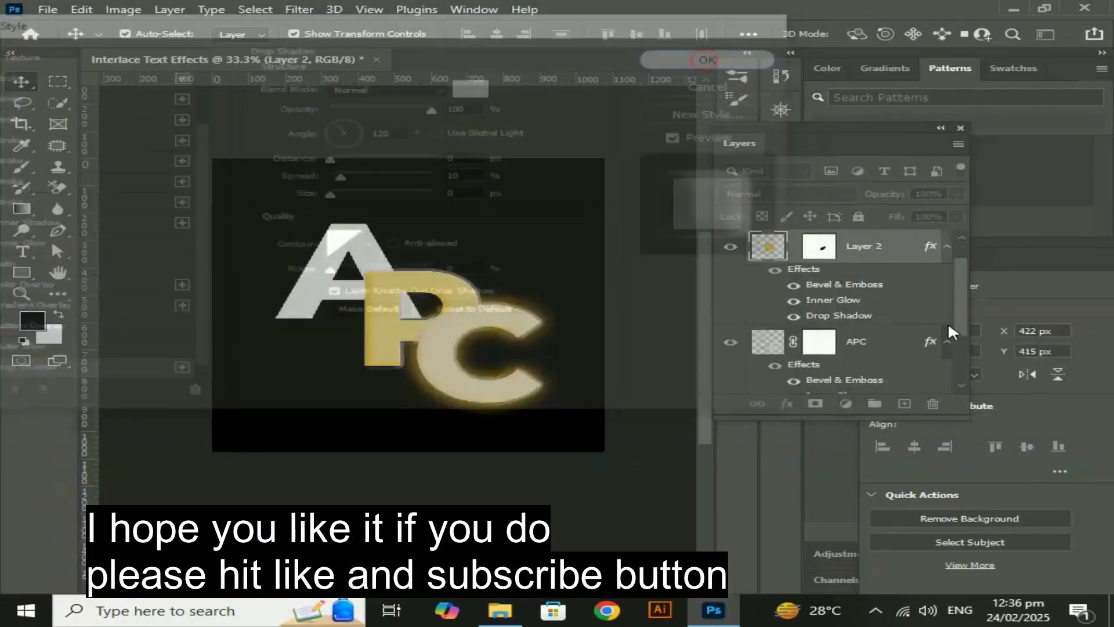
- Copy the APC layer's effects to Layer 1, the letter A, and deselect all layers
drag(960, 315, 960, 263)
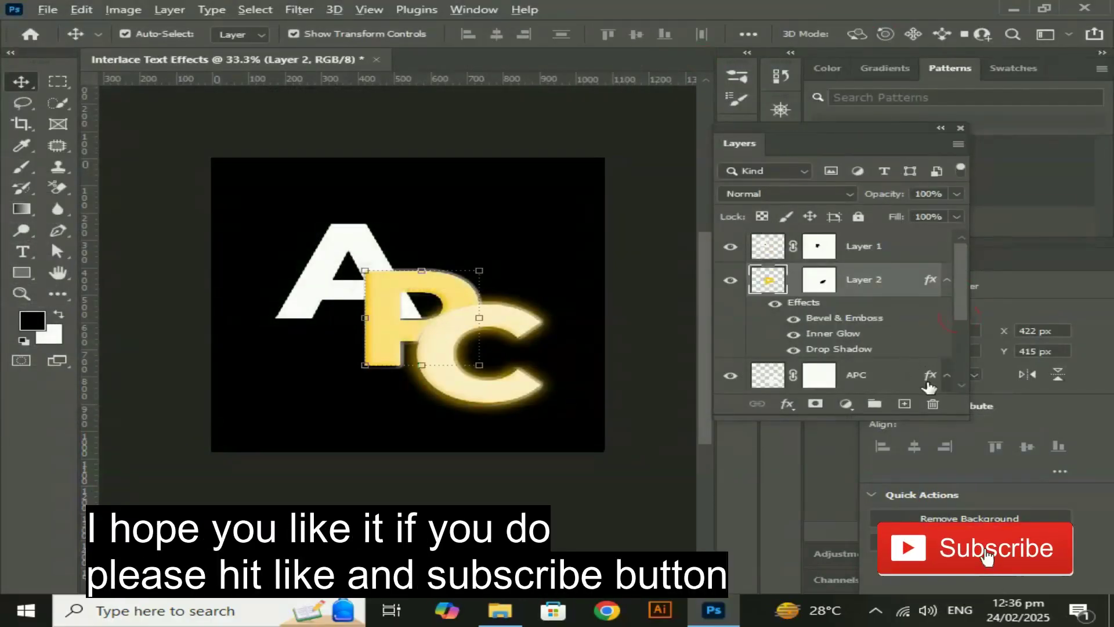
drag(927, 383, 925, 253)
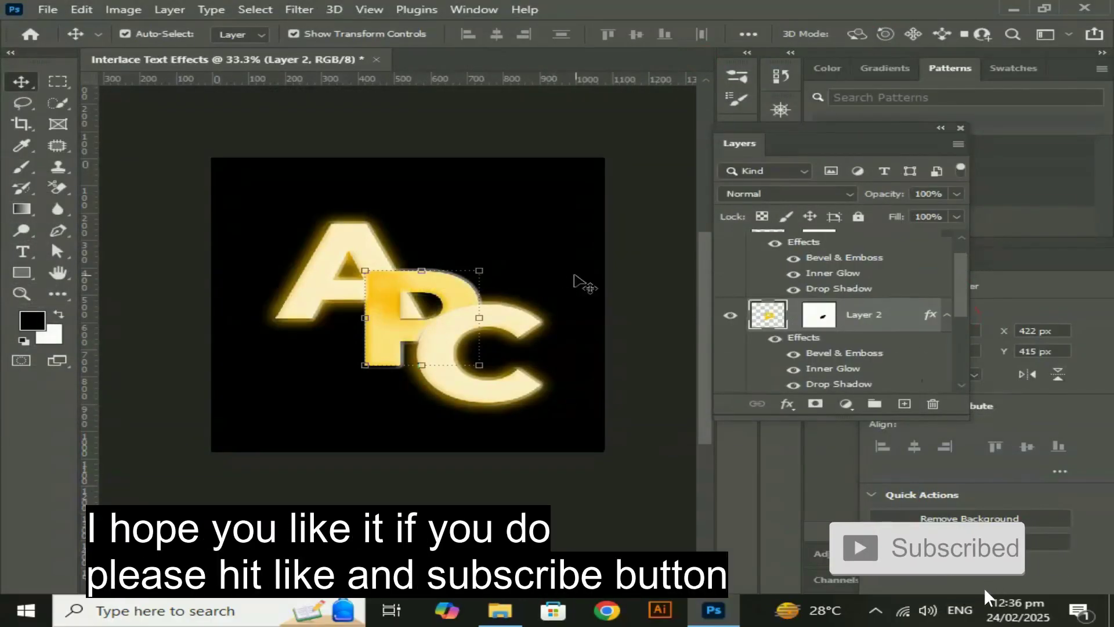
click(627, 304)
key(ctrl+minus)
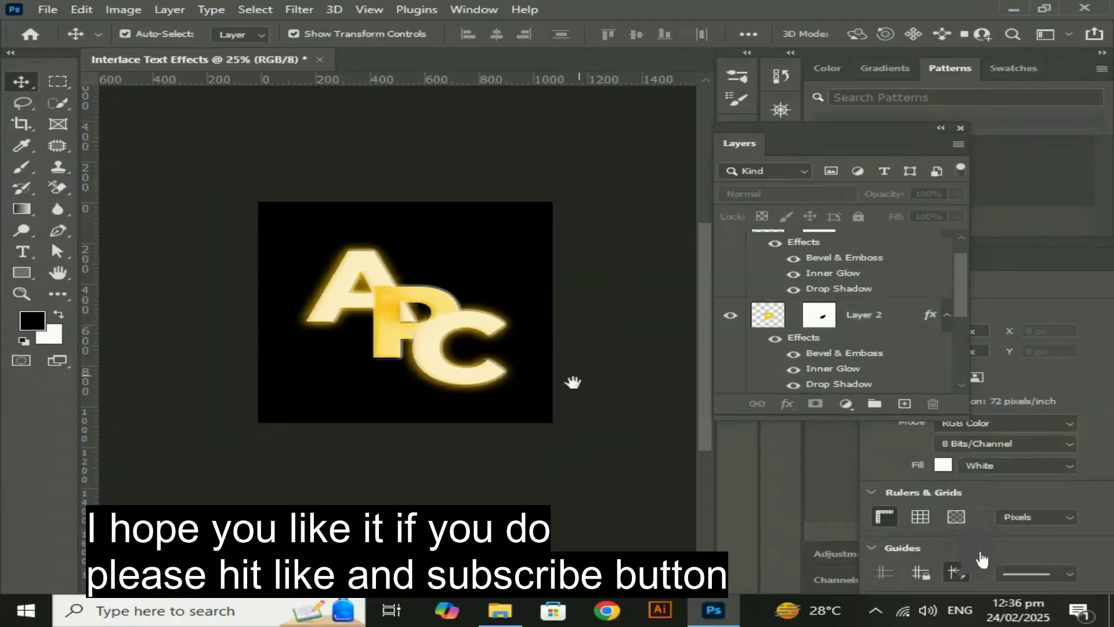
drag(574, 382, 574, 323)
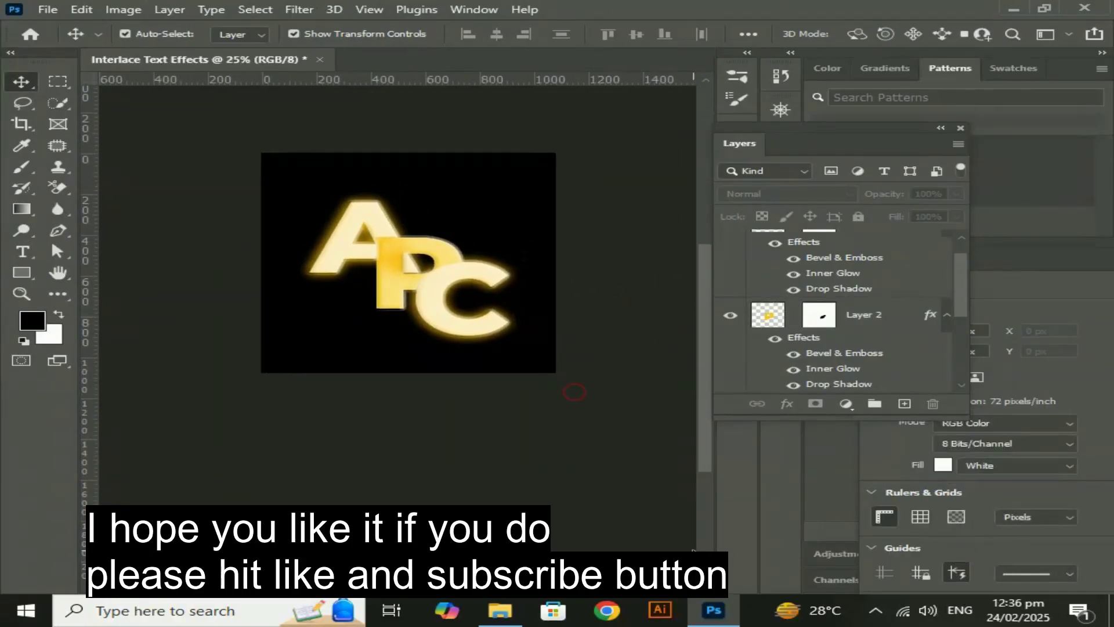